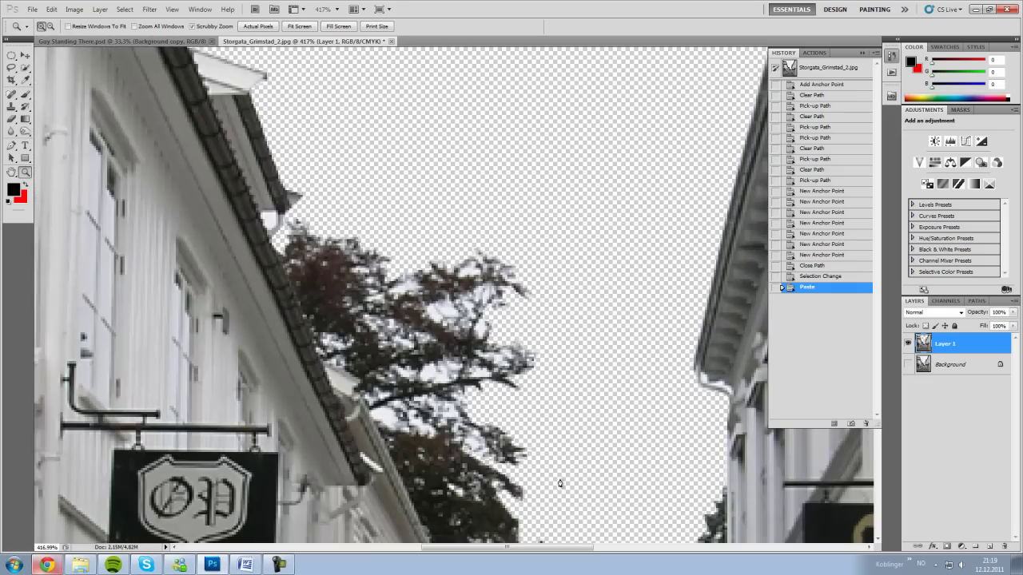
Erase the leftover white sky patches around and between the tree's branches on Layer 1
{"action": "key", "text": "Escape"}
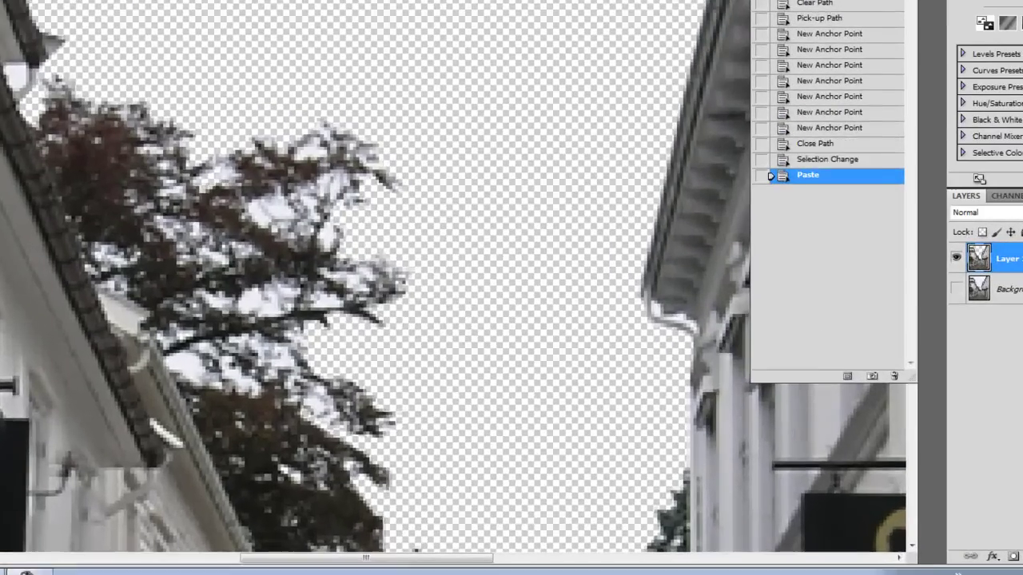
{"action": "left_click", "coordinate": [477, 271]}
{"action": "left_click", "coordinate": [483, 273]}
{"action": "left_click", "coordinate": [320, 120]}
{"action": "left_click", "coordinate": [351, 144]}
{"action": "left_click", "coordinate": [359, 147]}
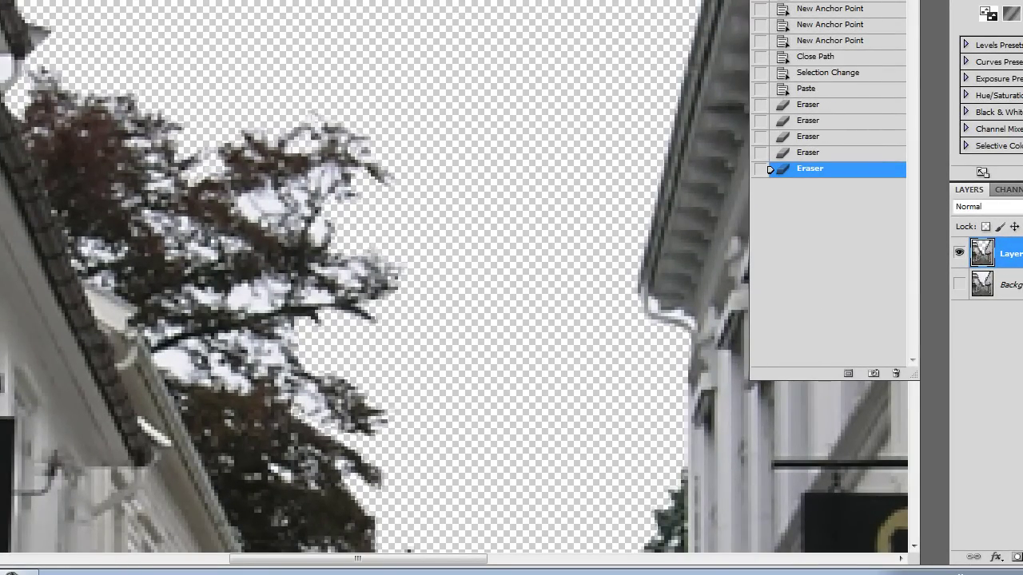
{"action": "left_click", "coordinate": [363, 267]}
{"action": "left_click", "coordinate": [343, 277]}
{"action": "left_click", "coordinate": [320, 298]}
{"action": "left_click", "coordinate": [264, 307]}
{"action": "left_click", "coordinate": [46, 76]}
{"action": "left_click", "coordinate": [112, 254]}
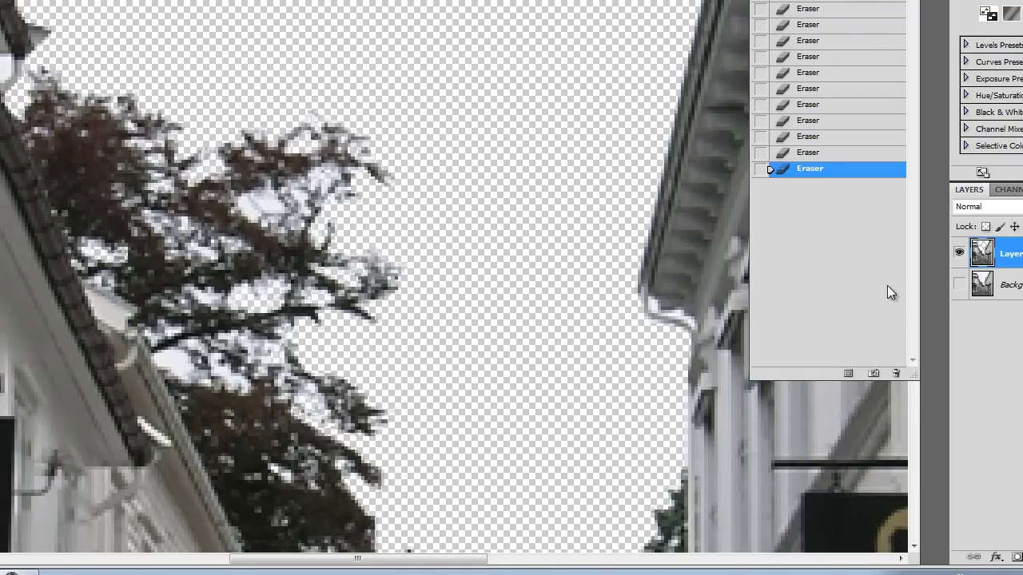
Enlarge the placed Skies0313_2_S image and position it to cover the whole sky area of the street photo
{"action": "key", "text": "ctrl+minus"}
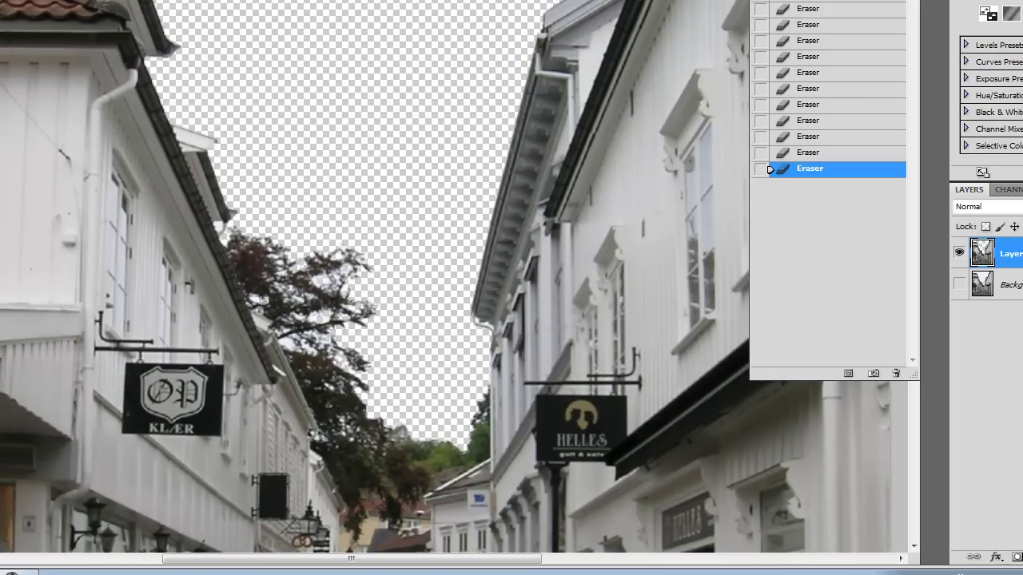
{"action": "key", "text": "ctrl+minus"}
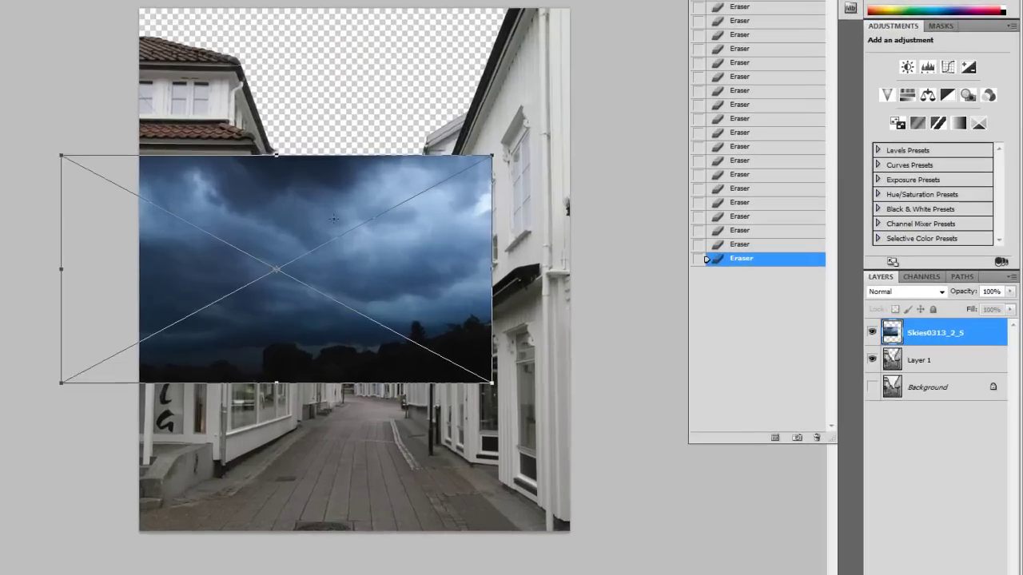
{"action": "left_click_drag", "start_coordinate": [334, 217], "coordinate": [334, 53]}
{"action": "left_click_drag", "start_coordinate": [548, 218], "coordinate": [634, 363]}
{"action": "left_click_drag", "start_coordinate": [370, 358], "coordinate": [314, 301]}
{"action": "left_click_drag", "start_coordinate": [509, 295], "coordinate": [541, 376]}
Commit the placed sky image and move its layer below Layer 1
{"action": "key", "text": "Return"}
{"action": "key", "text": "ctrl+bracketleft"}
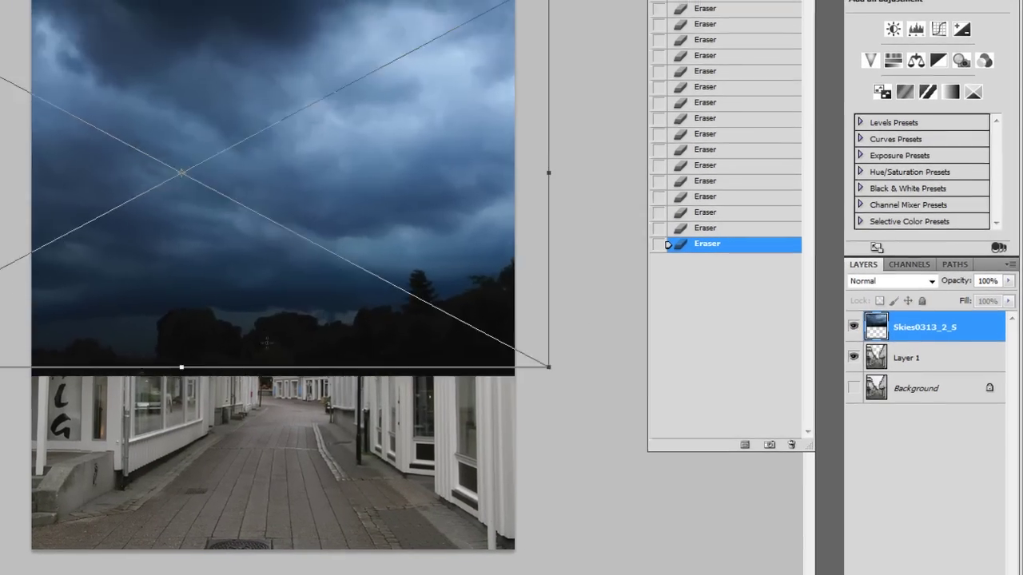
{"action": "mouse_move", "coordinate": [359, 113]}
{"action": "left_mouse_down"}
{"action": "mouse_move", "coordinate": [485, 371]}
{"action": "mouse_move", "coordinate": [441, 381]}
{"action": "left_mouse_up"}
Make Layer 1 active and erase the light fringe along the upper edge of the left house's tiled roof
{"action": "key", "text": "e"}
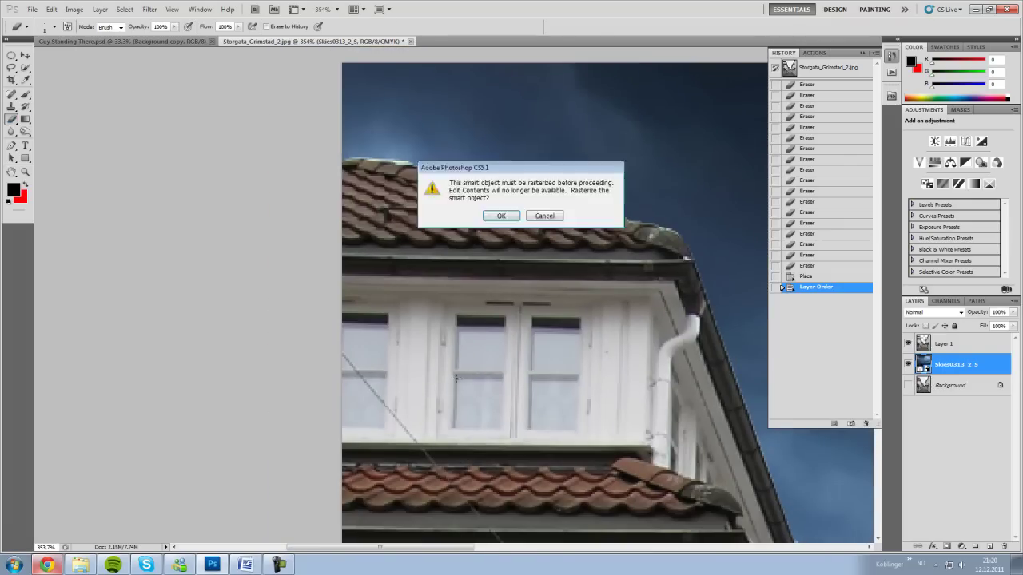
{"action": "key", "text": "alt+bracketright"}
{"action": "right_click", "coordinate": [441, 380]}
{"action": "key", "text": "Return"}
{"action": "left_click_drag", "start_coordinate": [360, 159], "coordinate": [409, 164]}
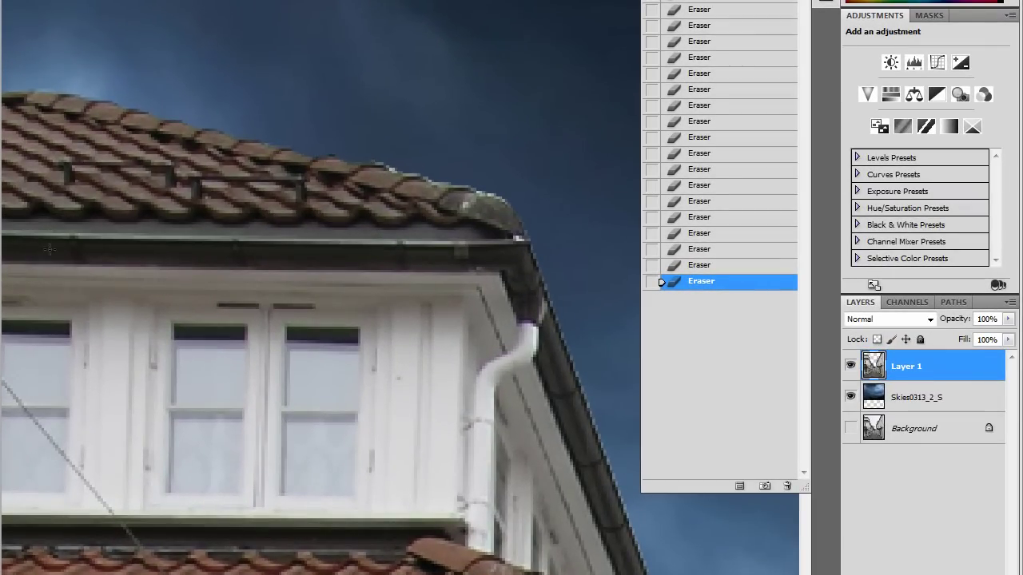
Adjust the eraser brush and erase the leftover fringe along the left houses' gutters, eaves and drainpipe bend down to the tree
{"action": "right_click", "coordinate": [206, 516]}
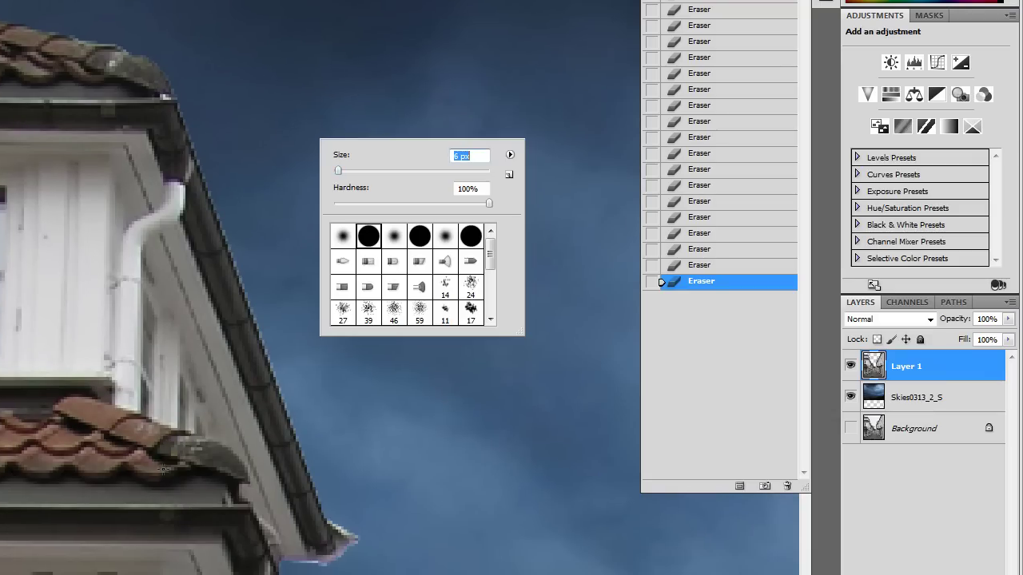
{"action": "key", "text": "Return"}
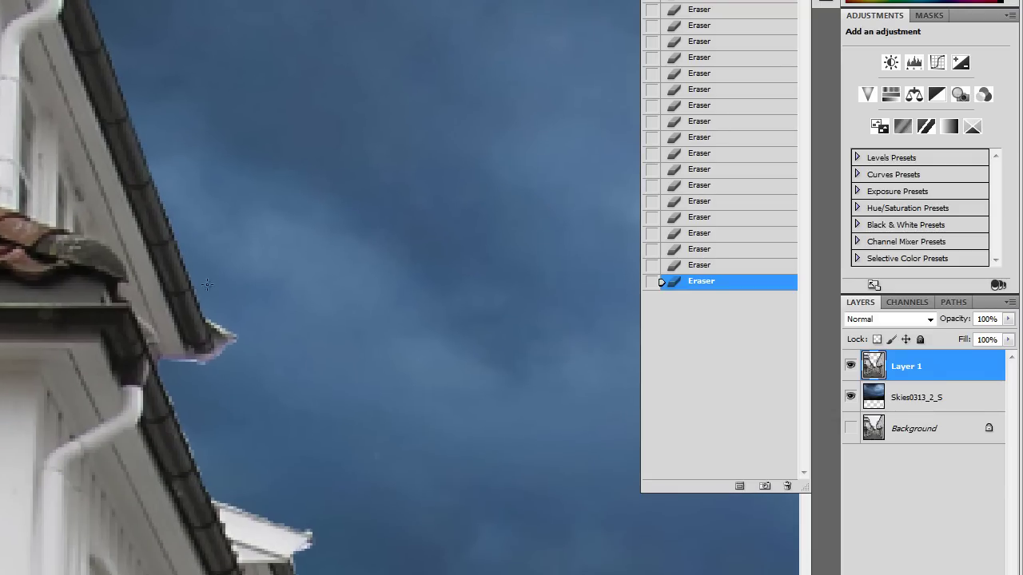
{"action": "left_click_drag", "start_coordinate": [320, 538], "coordinate": [239, 433]}
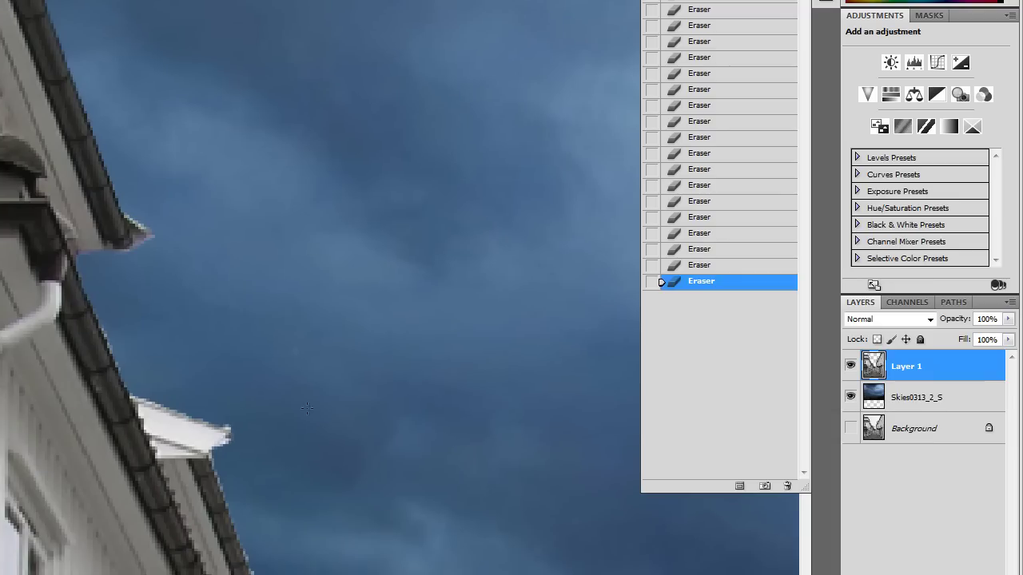
{"action": "left_click_drag", "start_coordinate": [239, 381], "coordinate": [215, 126]}
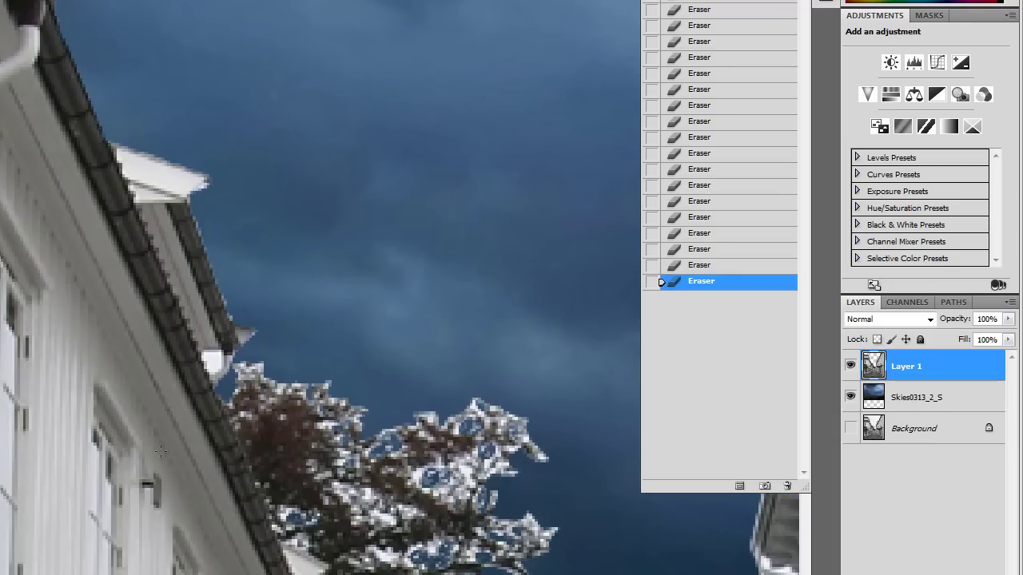
{"action": "left_click_drag", "start_coordinate": [230, 318], "coordinate": [226, 202]}
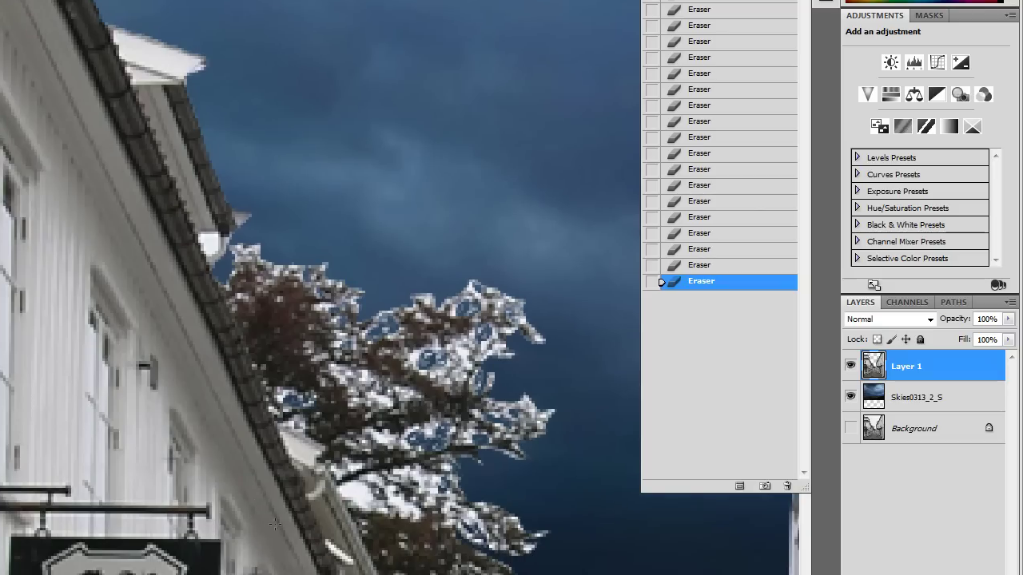
{"action": "right_click", "coordinate": [270, 233]}
{"action": "key", "text": "Return"}
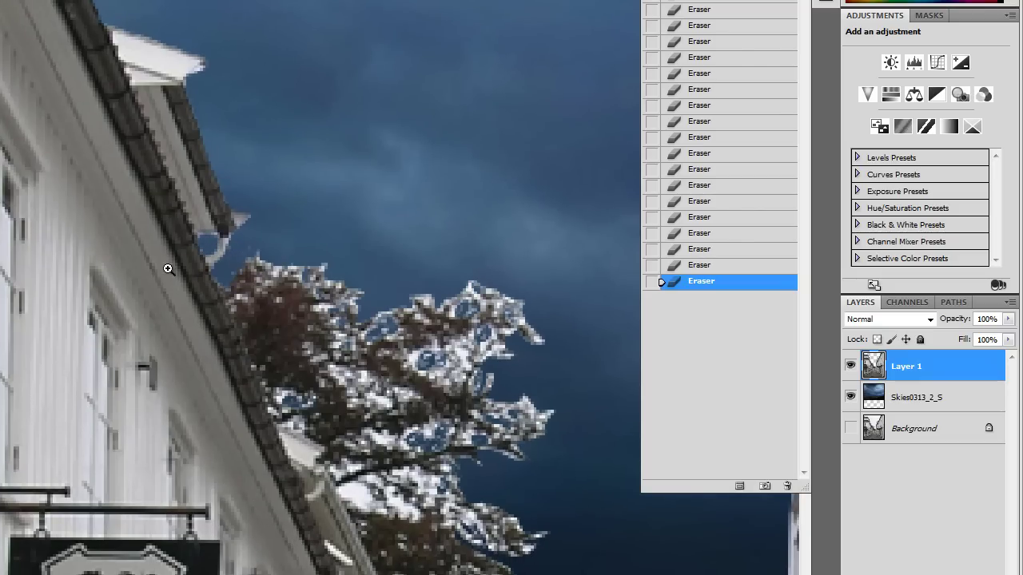
Duplicate Layer 1 and hide the original Layer 1
{"action": "scroll", "coordinate": [240, 279], "scroll_direction": "down", "scroll_amount": 3}
{"action": "scroll", "coordinate": [240, 279], "scroll_direction": "right", "scroll_amount": 3}
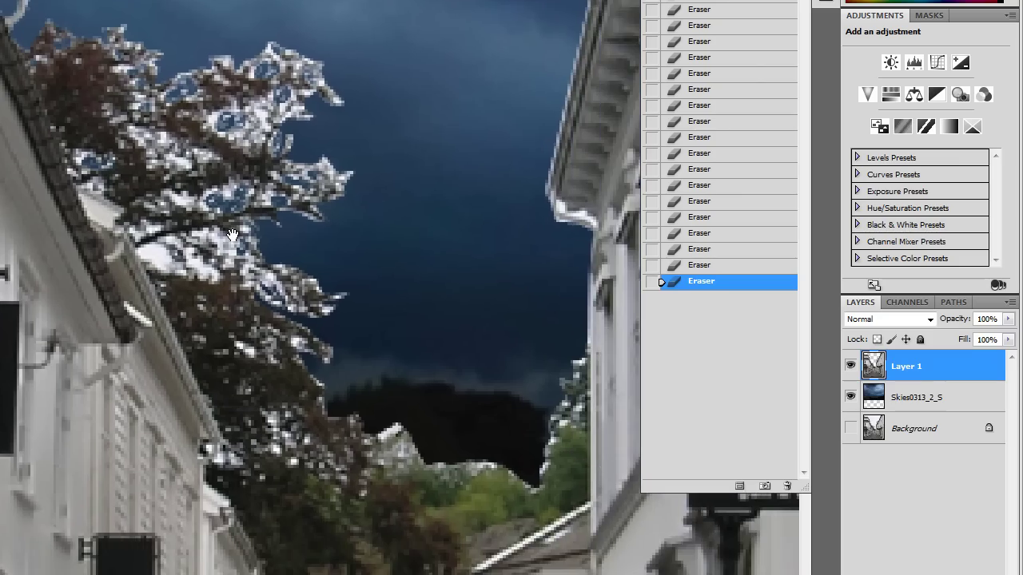
{"action": "right_click", "coordinate": [344, 97]}
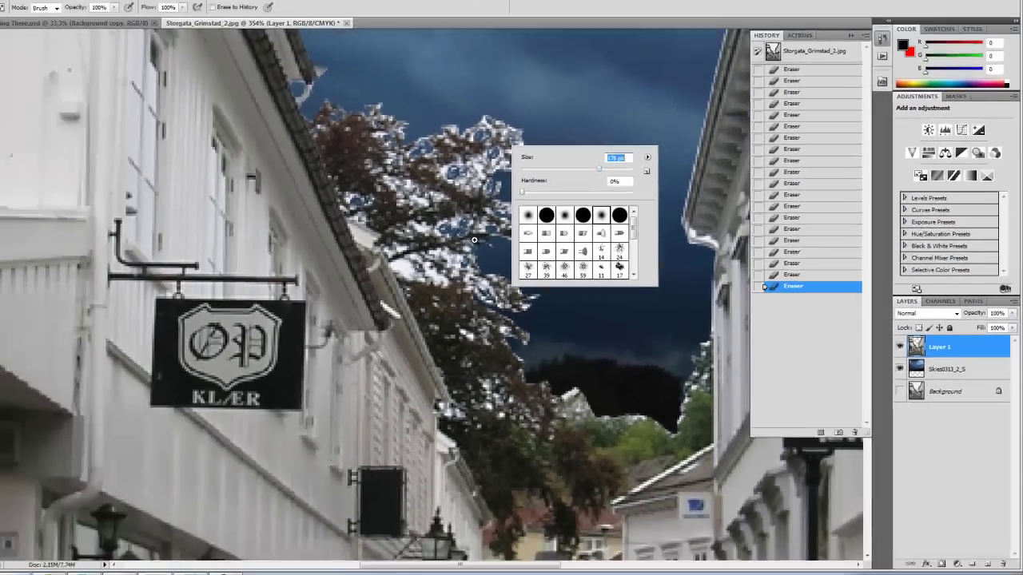
{"action": "right_click", "coordinate": [904, 365]}
{"action": "left_click", "coordinate": [880, 19]}
{"action": "key", "text": "Return"}
{"action": "right_click", "coordinate": [600, 173]}
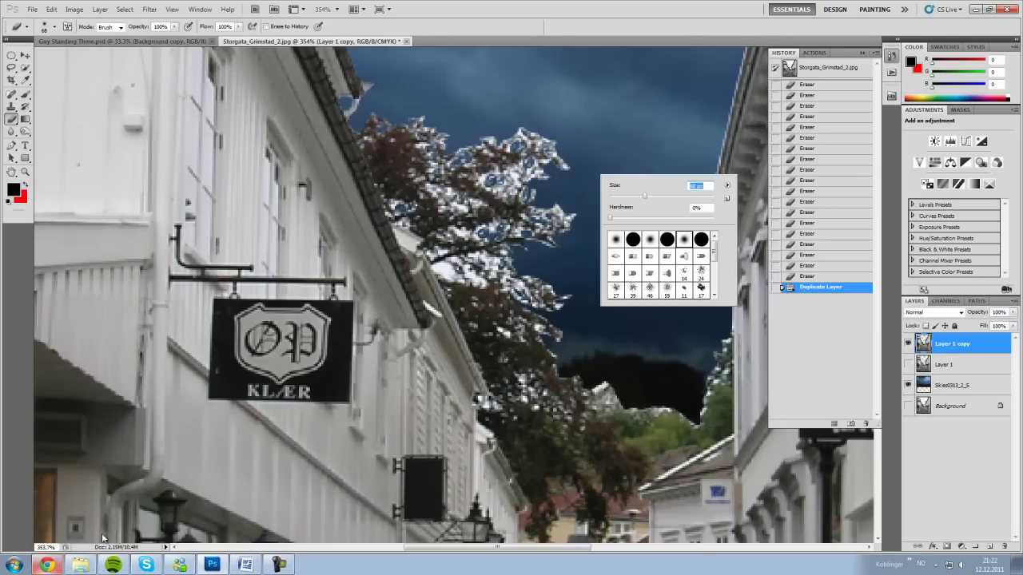
{"action": "left_click", "coordinate": [907, 364]}
Resize the soft eraser brush and remove the main part of the tree crown from Layer 1 copy
{"action": "right_click", "coordinate": [564, 138]}
{"action": "left_click_drag", "start_coordinate": [599, 157], "coordinate": [594, 157]}
{"action": "key", "text": "Return"}
{"action": "left_click_drag", "start_coordinate": [436, 120], "coordinate": [396, 209]}
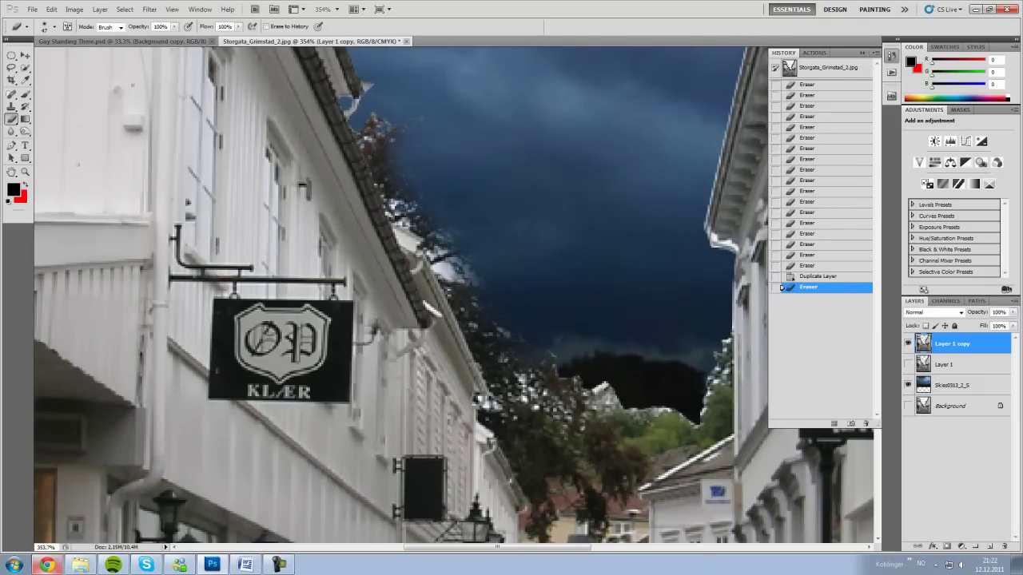
{"action": "left_click_drag", "start_coordinate": [455, 233], "coordinate": [431, 292]}
Reduce the eraser to a 13 px brush and erase the remaining foliage along the left houses' roof edges
{"action": "right_click", "coordinate": [565, 120]}
{"action": "key", "text": "Return"}
{"action": "left_click_drag", "start_coordinate": [366, 116], "coordinate": [404, 209]}
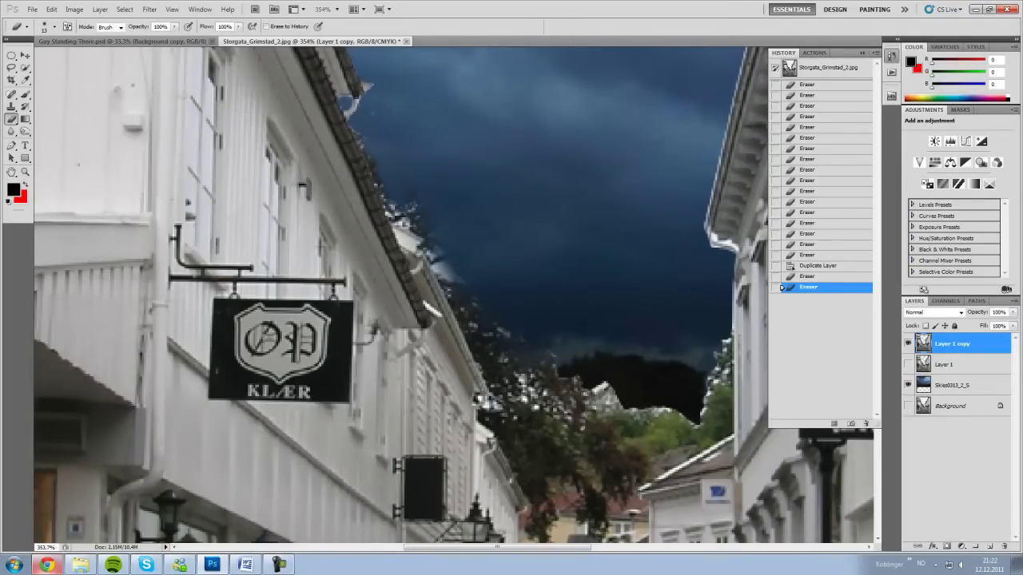
{"action": "right_click", "coordinate": [529, 187]}
{"action": "key", "text": "Return"}
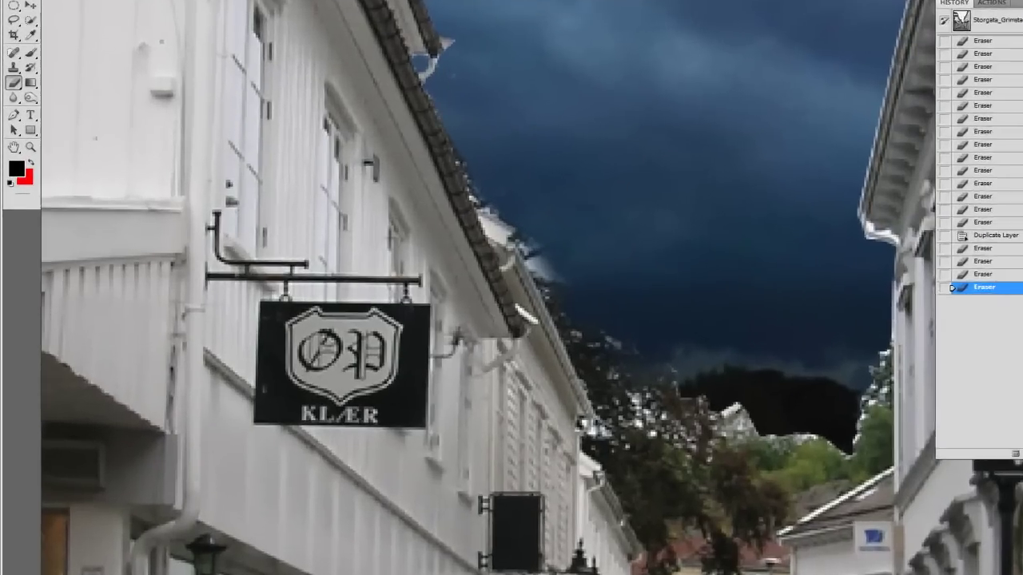
{"action": "mouse_move", "coordinate": [570, 201]}
{"action": "left_mouse_down"}
{"action": "mouse_move", "coordinate": [655, 236]}
{"action": "mouse_move", "coordinate": [687, 275]}
{"action": "mouse_move", "coordinate": [708, 352]}
{"action": "mouse_move", "coordinate": [767, 400]}
{"action": "mouse_move", "coordinate": [827, 391]}
{"action": "left_mouse_up"}
{"action": "mouse_move", "coordinate": [827, 392]}
{"action": "left_mouse_down"}
{"action": "mouse_move", "coordinate": [834, 136]}
{"action": "mouse_move", "coordinate": [743, 200]}
{"action": "left_mouse_up"}
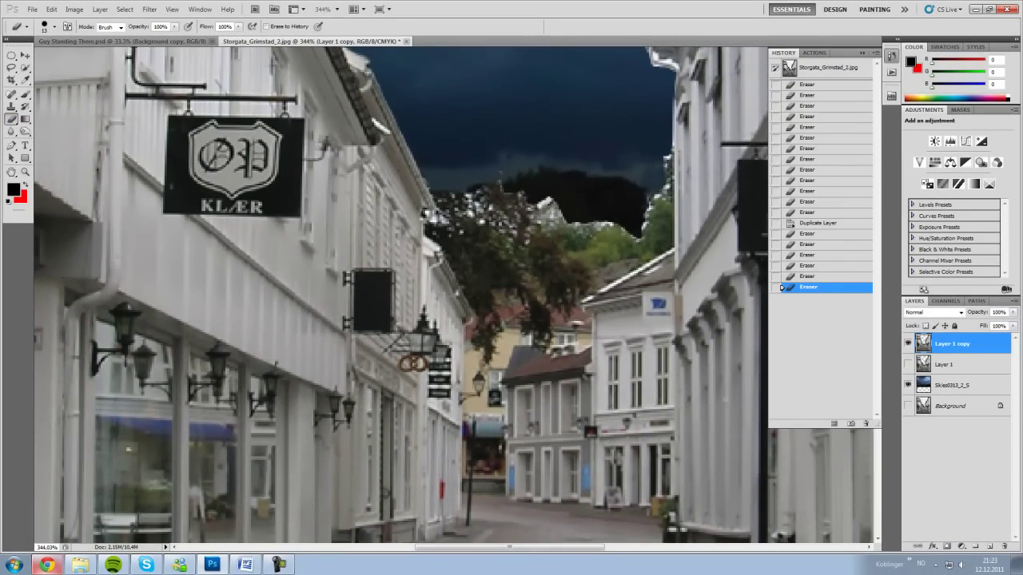
Erase the green trees and remaining foliage at the end of the street between the two rows of houses
{"action": "mouse_move", "coordinate": [668, 157]}
{"action": "left_mouse_down"}
{"action": "mouse_move", "coordinate": [662, 248]}
{"action": "mouse_move", "coordinate": [583, 272]}
{"action": "mouse_move", "coordinate": [488, 192]}
{"action": "mouse_move", "coordinate": [438, 203]}
{"action": "mouse_move", "coordinate": [435, 223]}
{"action": "left_mouse_up"}
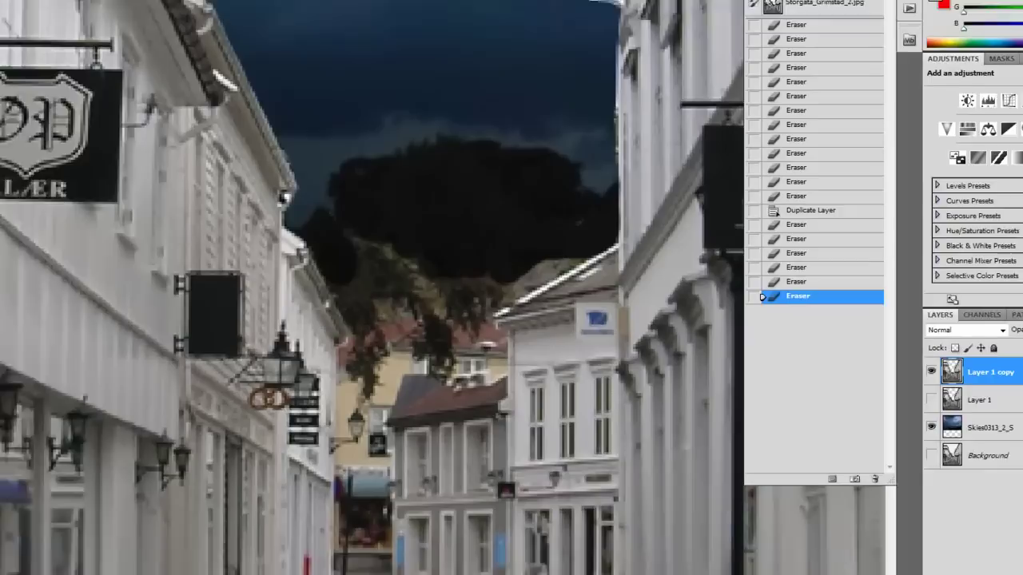
{"action": "mouse_move", "coordinate": [348, 324]}
{"action": "left_mouse_down"}
{"action": "mouse_move", "coordinate": [464, 268]}
{"action": "mouse_move", "coordinate": [563, 271]}
{"action": "left_mouse_up"}
{"action": "left_click_drag", "start_coordinate": [441, 317], "coordinate": [338, 343]}
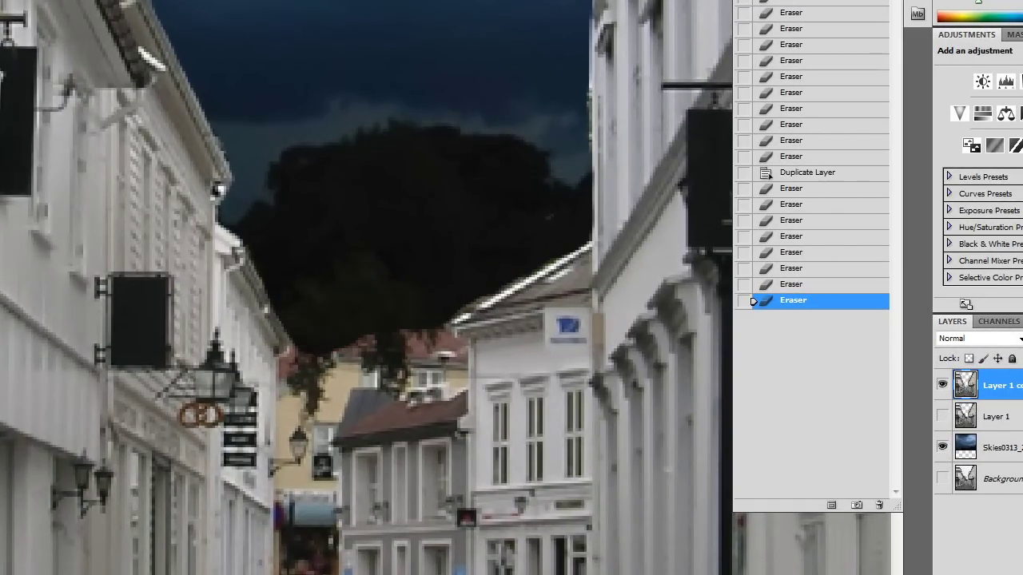
Step through the eraser history for the right building's roof edge and undo the last three history states
{"action": "key", "text": "ctrl+minus"}
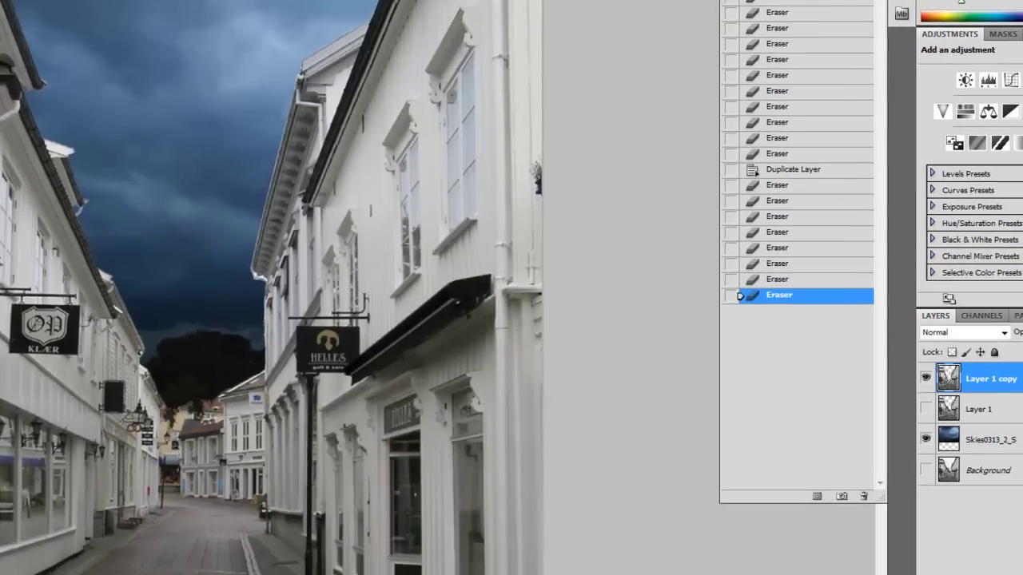
{"action": "key", "text": "ctrl+plus"}
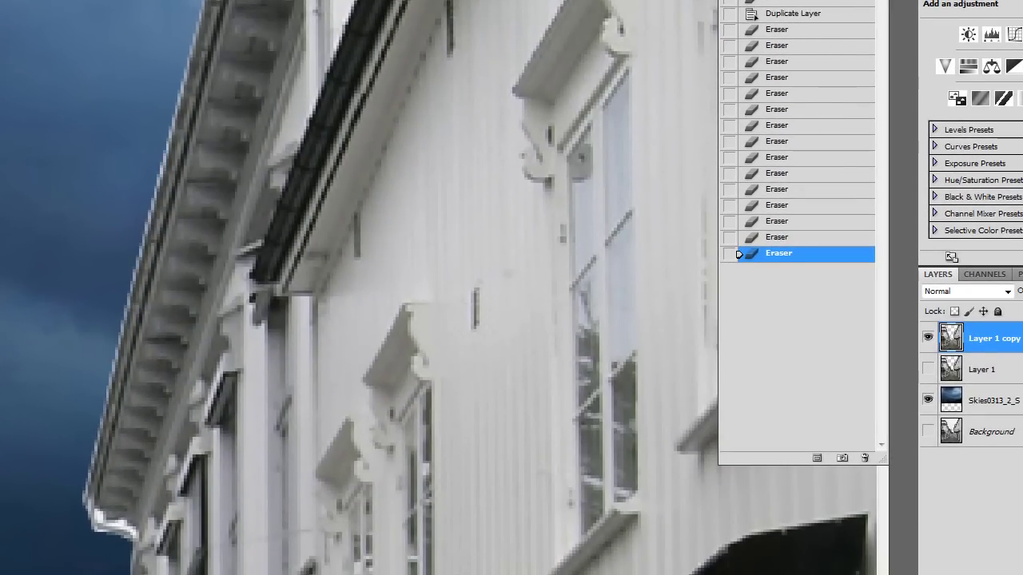
{"action": "left_click", "coordinate": [752, 46]}
{"action": "left_click_drag", "start_coordinate": [739, 45], "coordinate": [739, 254]}
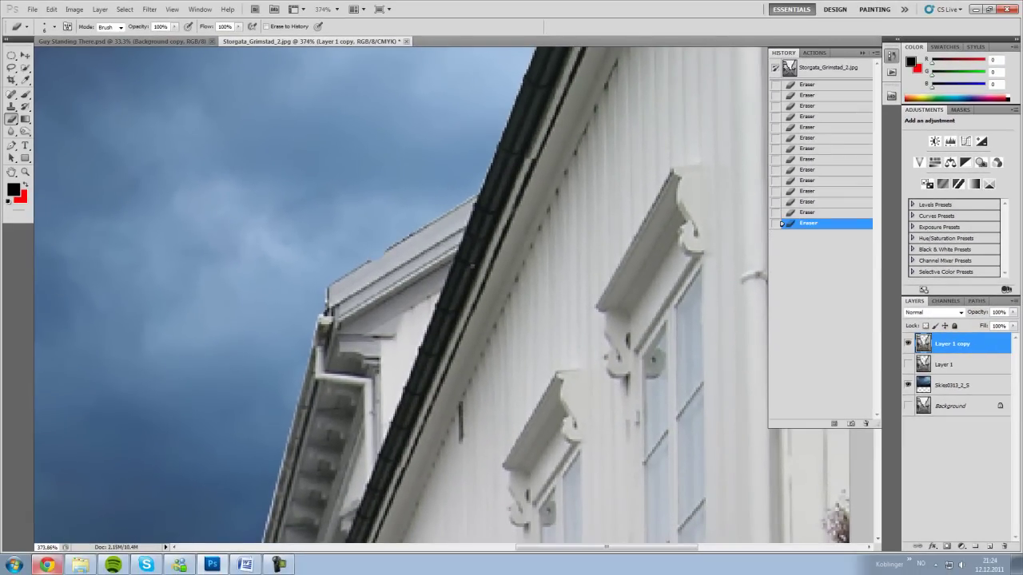
{"action": "key", "text": "ctrl+alt+z"}
{"action": "key", "text": "ctrl+alt+z"}
{"action": "key", "text": "ctrl+alt+z"}
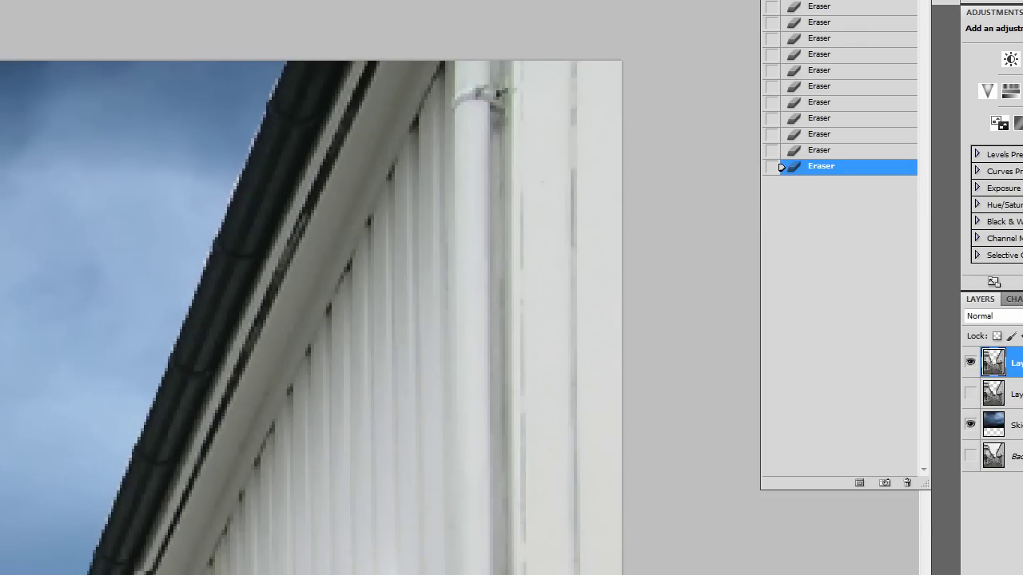
Erase the light pixels along the right building's black gutter and compare the edge by undoing and redoing the strokes
{"action": "left_click", "coordinate": [104, 529]}
{"action": "left_click", "coordinate": [107, 524]}
{"action": "left_click", "coordinate": [247, 157]}
{"action": "key", "text": "ctrl+alt+z"}
{"action": "key", "text": "ctrl+alt+z"}
{"action": "key", "text": "ctrl+alt+z"}
{"action": "key", "text": "ctrl+shift+z"}
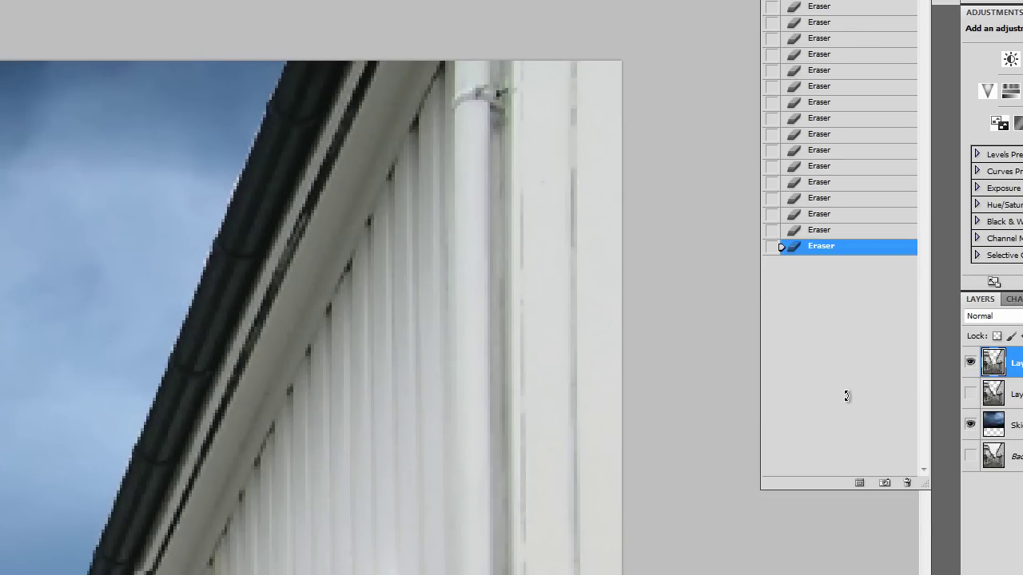
{"action": "key", "text": "ctrl+shift+z"}
{"action": "key", "text": "ctrl+shift+z"}
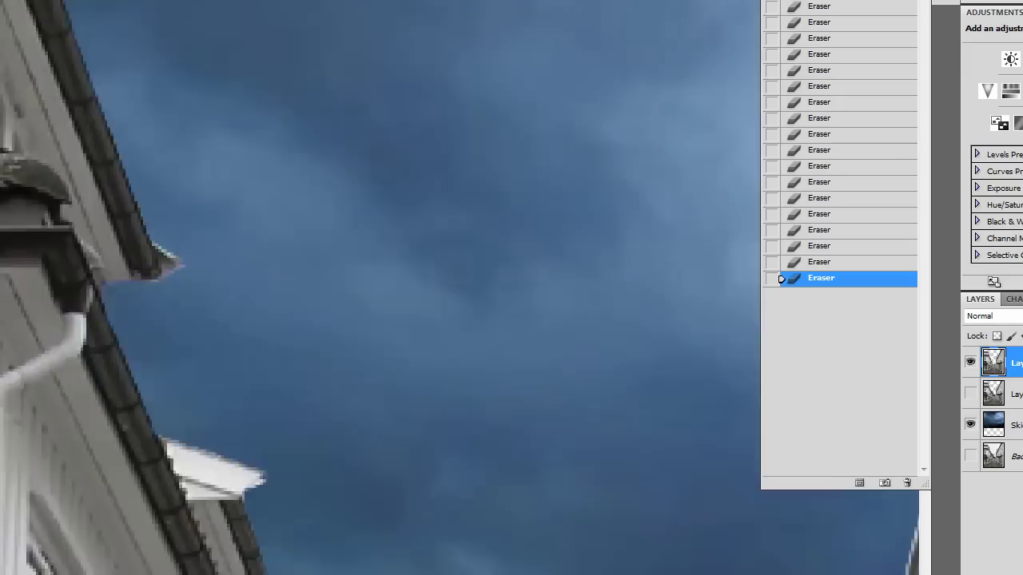
Darken the highlights of the white buildings on Layer 1 copy with the Burn tool
{"action": "key", "text": "ctrl+0"}
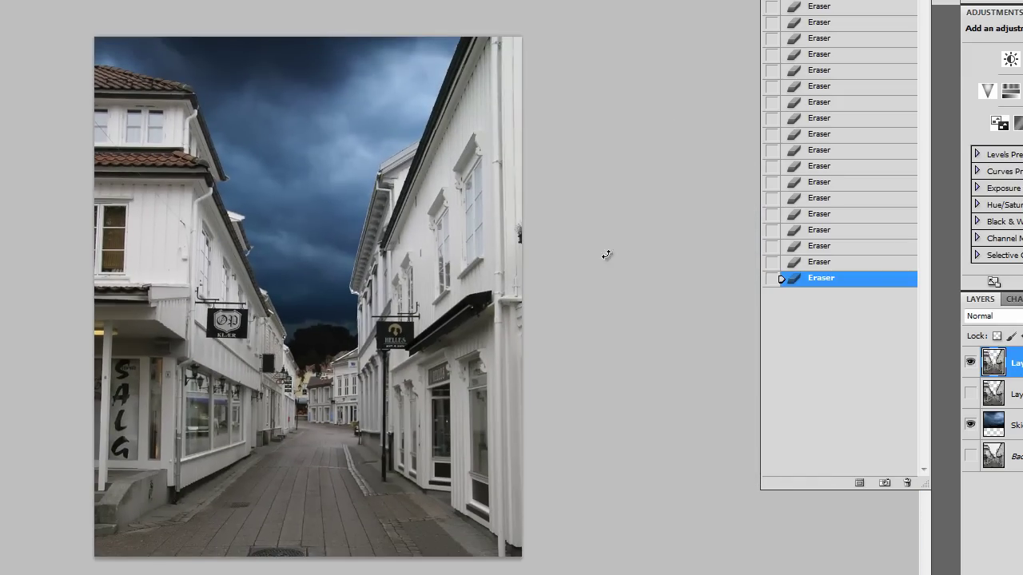
{"action": "left_click_drag", "start_coordinate": [490, 279], "coordinate": [336, 176]}
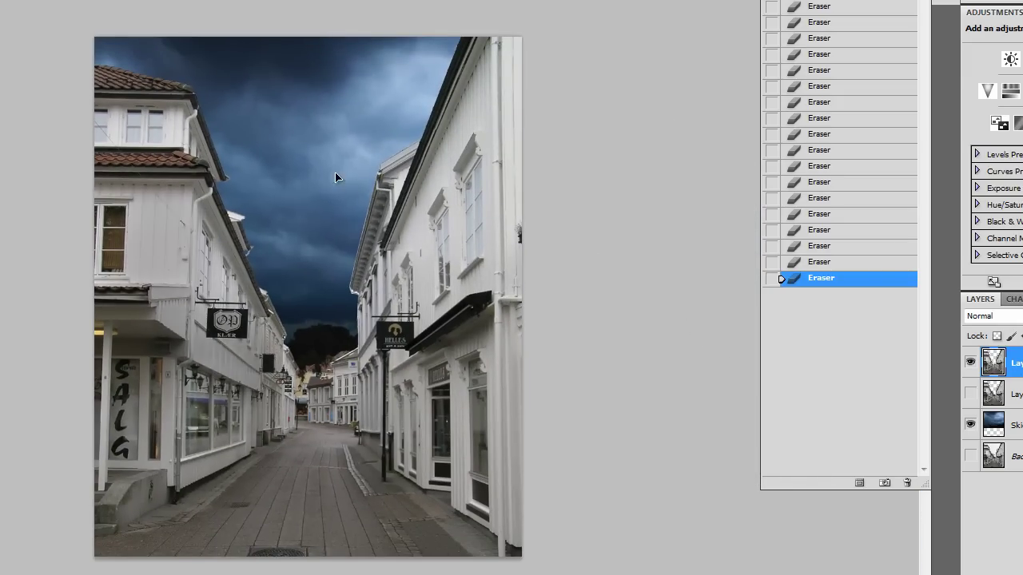
{"action": "left_click", "coordinate": [278, 127]}
{"action": "mouse_move", "coordinate": [280, 128]}
{"action": "left_mouse_down"}
{"action": "mouse_move", "coordinate": [277, 162]}
{"action": "mouse_move", "coordinate": [277, 121]}
{"action": "left_mouse_up"}
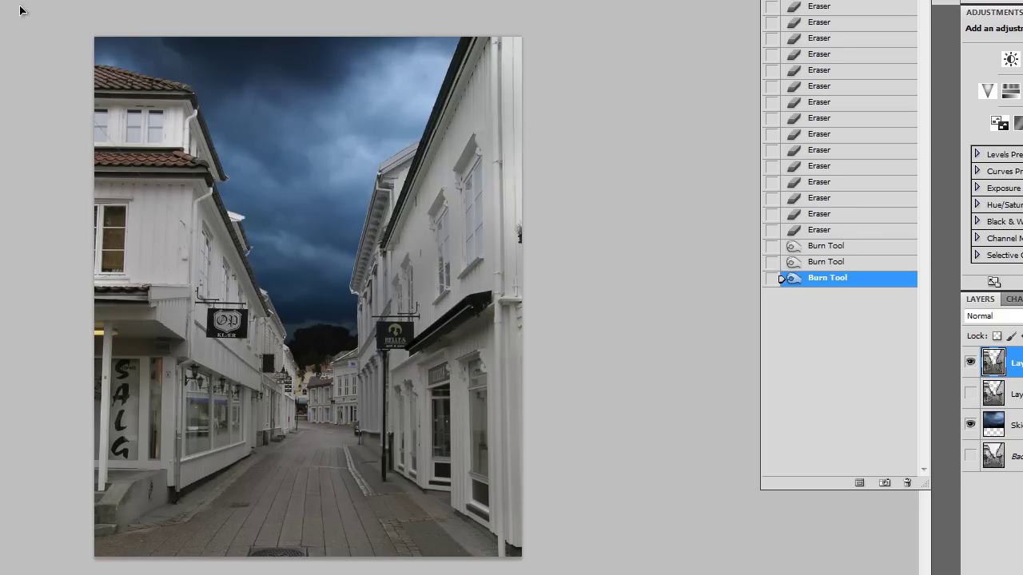
Set the Burn tool's exposure to 32% for highlights and compare the buildings with and without the burn strokes
{"action": "key", "text": "ctrl+alt+z"}
{"action": "key", "text": "ctrl+alt+z"}
{"action": "key", "text": "ctrl+alt+z"}
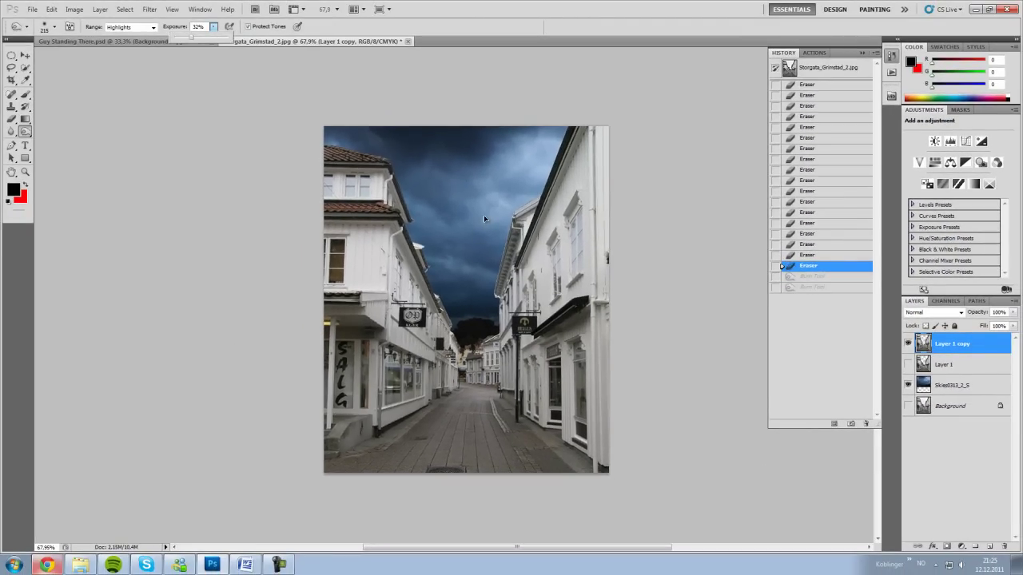
{"action": "key", "text": "ctrl+shift+z"}
{"action": "key", "text": "ctrl+shift+z"}
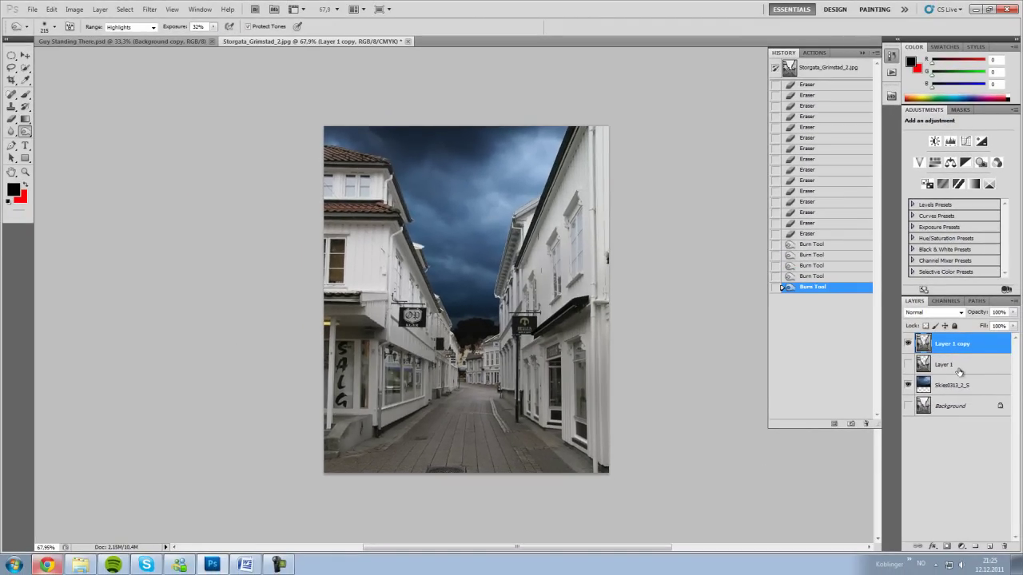
Trace the light fringe along the right-hand house's roof edge with the Pen tool, convert the path to a selection and clear it
{"action": "scroll", "coordinate": [874, 376], "scroll_direction": "up", "scroll_amount": 5}
{"action": "key", "text": "p"}
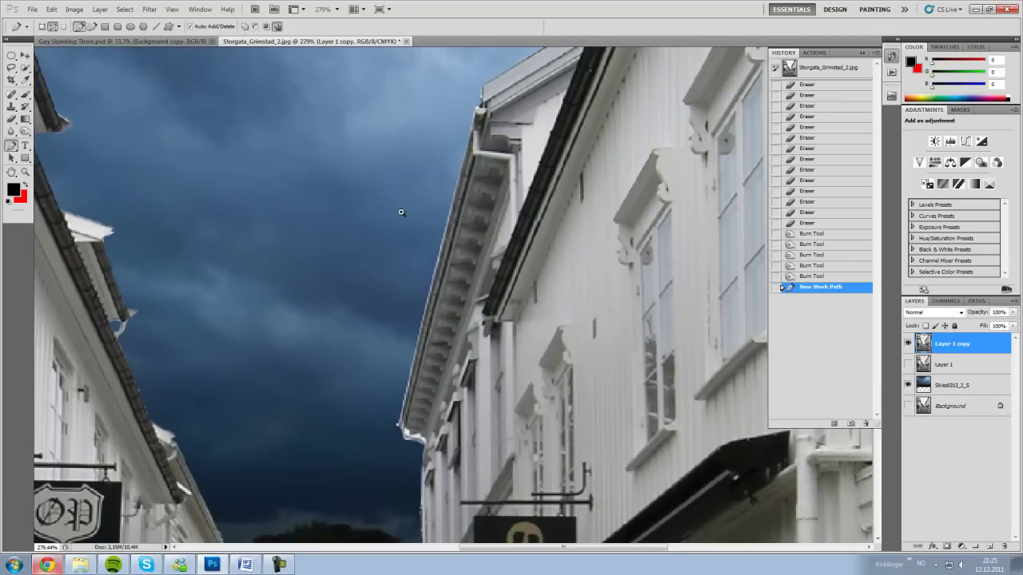
{"action": "left_click", "coordinate": [465, 102]}
{"action": "left_click", "coordinate": [430, 172]}
{"action": "left_click", "coordinate": [399, 311]}
{"action": "left_click", "coordinate": [371, 439]}
{"action": "right_click", "coordinate": [380, 352]}
{"action": "left_click", "coordinate": [416, 402]}
{"action": "key", "text": "Return"}
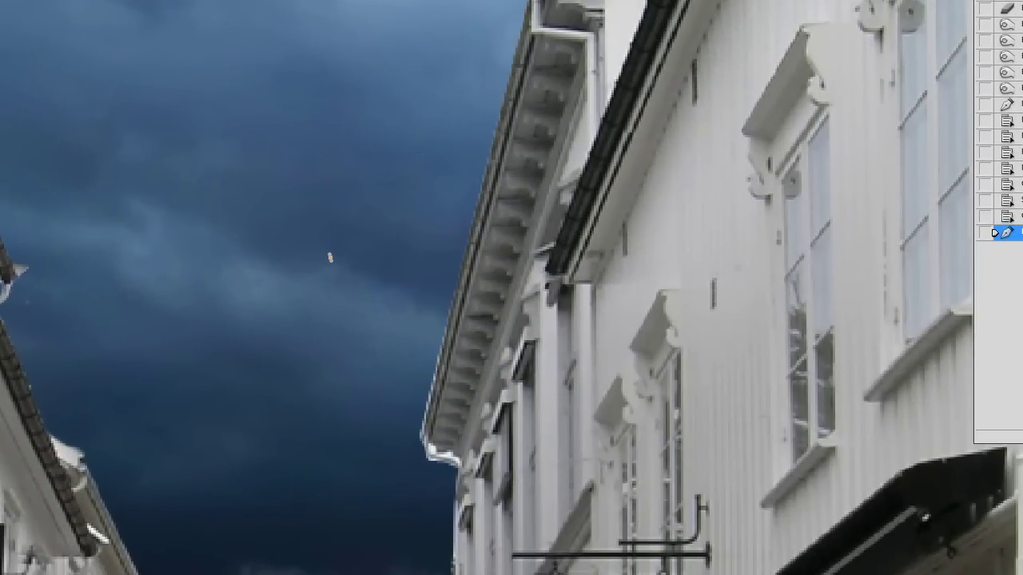
{"action": "key", "text": "ctrl+j"}
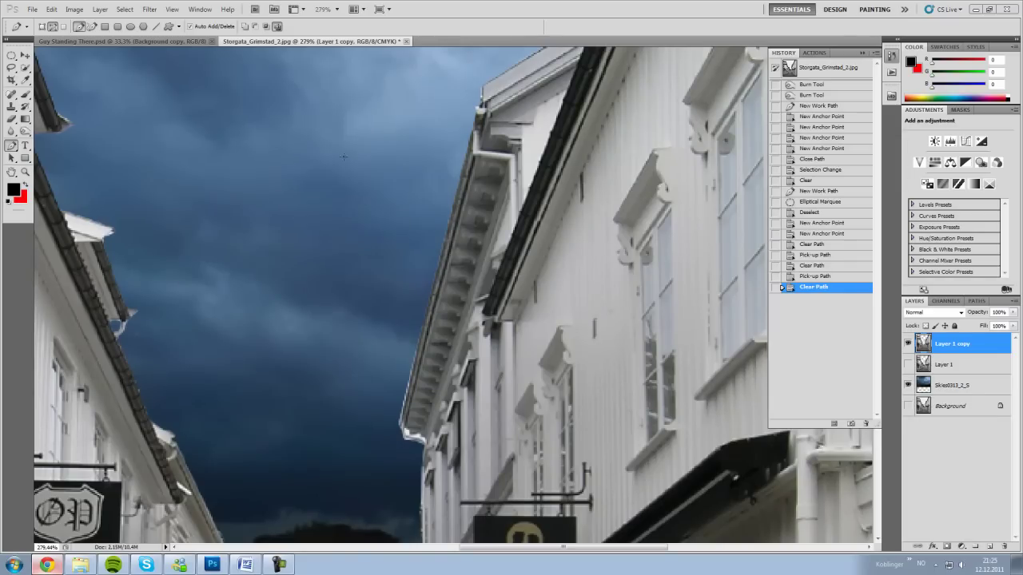
Try several eraser strokes on Layer 1 copy near the right-hand houses and undo them
{"action": "key", "text": "e"}
{"action": "left_click_drag", "start_coordinate": [365, 149], "coordinate": [427, 153]}
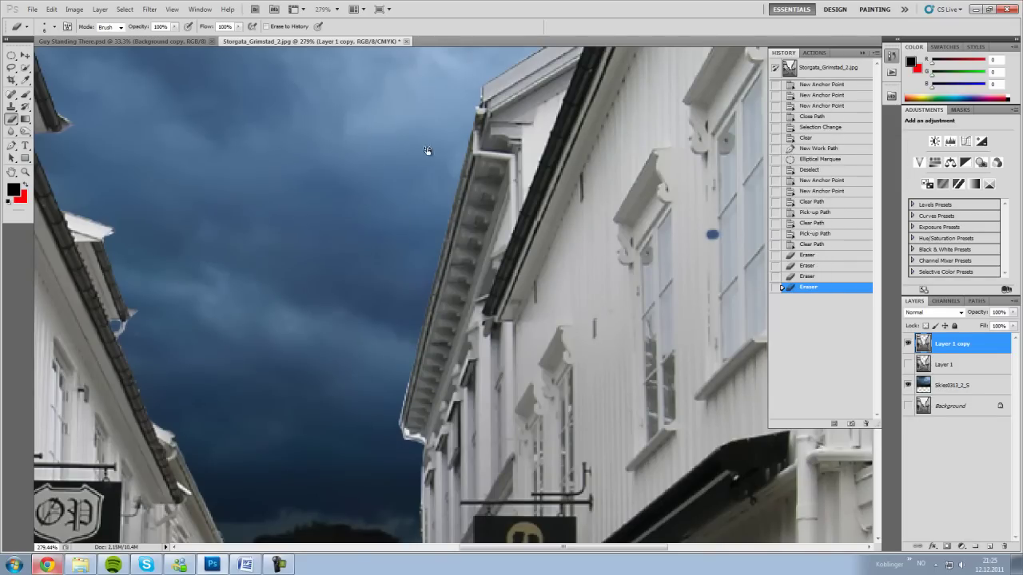
{"action": "key", "text": "ctrl+alt+z"}
{"action": "key", "text": "ctrl+alt+z"}
{"action": "key", "text": "ctrl+alt+z"}
{"action": "key", "text": "ctrl+alt+z"}
{"action": "key", "text": "ctrl+alt+z"}
{"action": "key", "text": "ctrl+alt+z"}
{"action": "key", "text": "ctrl+alt+z"}
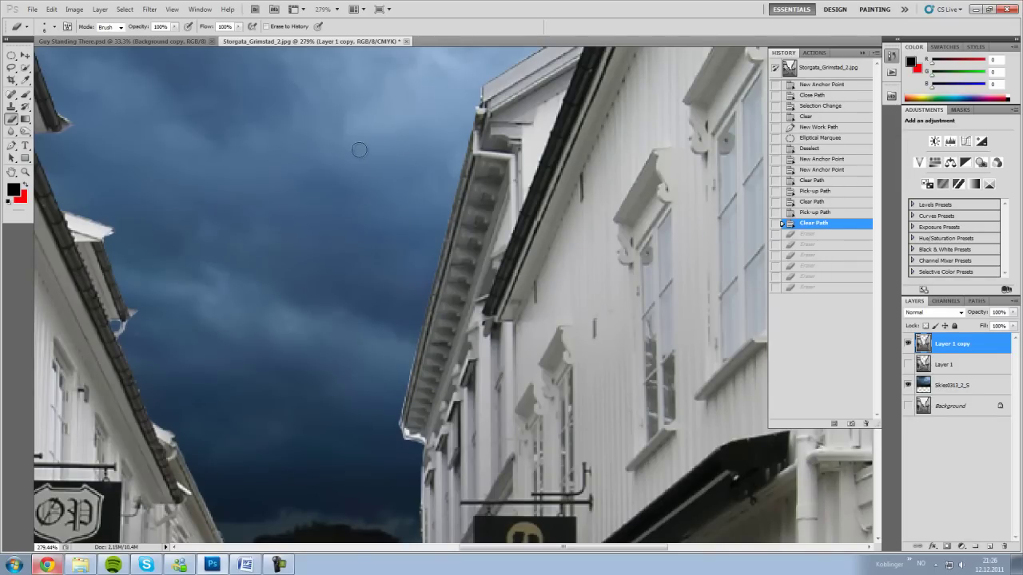
Erase a stray spot on Layer 1 copy in the sky beside the right-hand roof and check the whole image
{"action": "left_click", "coordinate": [361, 148]}
{"action": "key", "text": "z"}
{"action": "left_click", "coordinate": [392, 152], "text": "alt"}
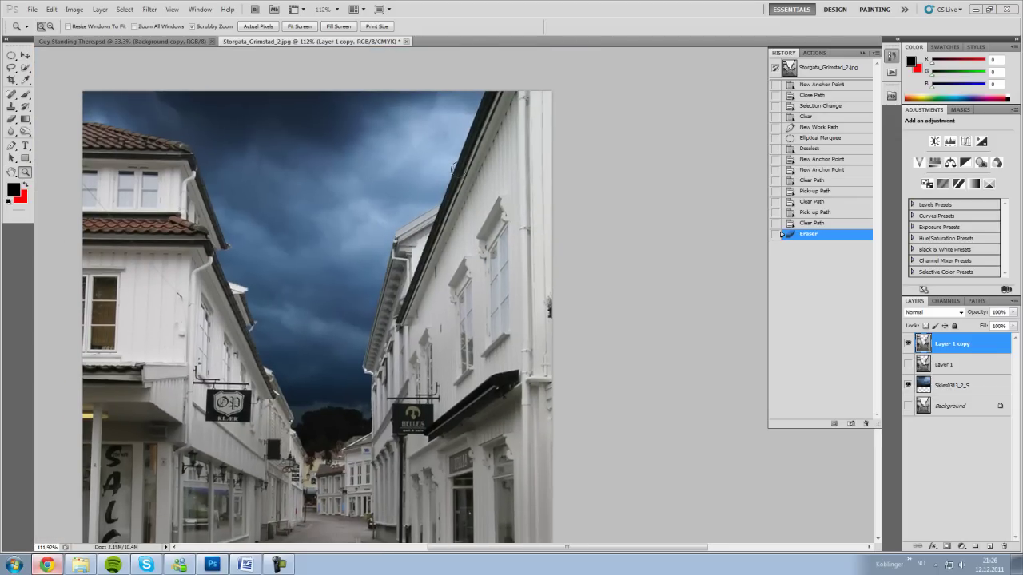
{"action": "left_click", "coordinate": [445, 167], "text": "alt"}
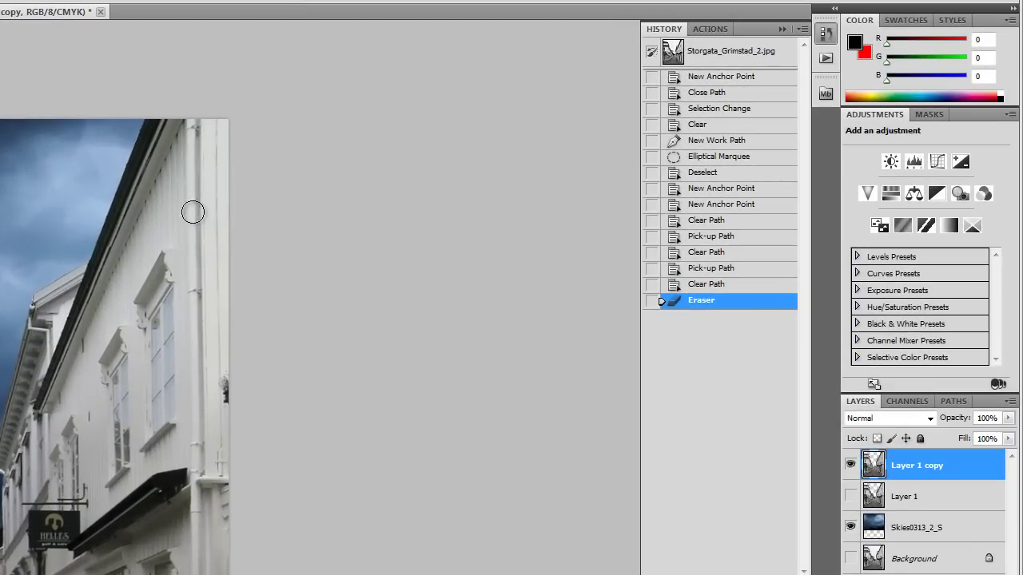
{"action": "key", "text": "ctrl+minus"}
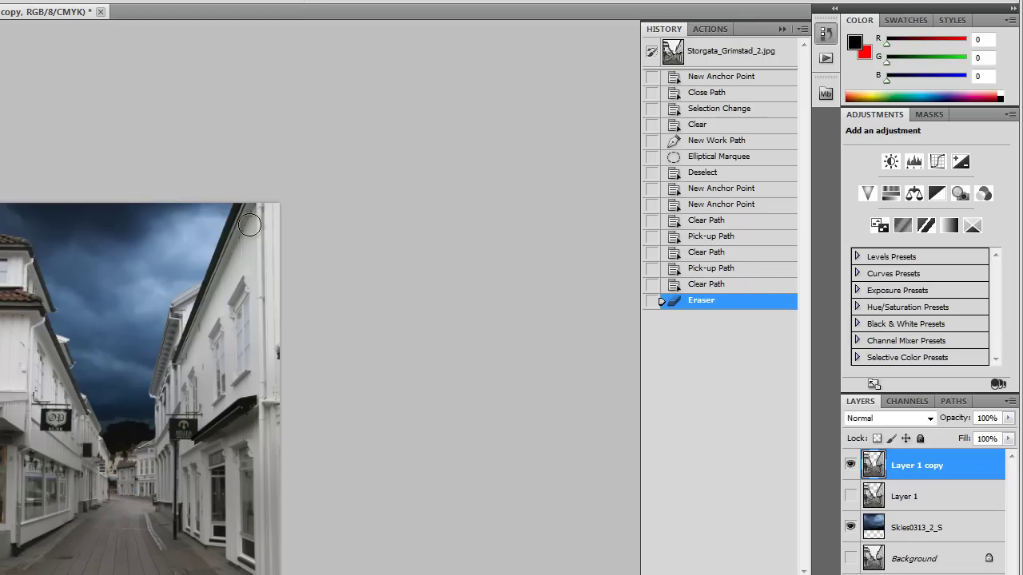
Desaturate the buildings on Layer 1 copy with a Hue/Saturation adjustment
{"action": "key", "text": "ctrl+u"}
{"action": "key", "text": "Tab"}
{"action": "type", "text": "-100"}
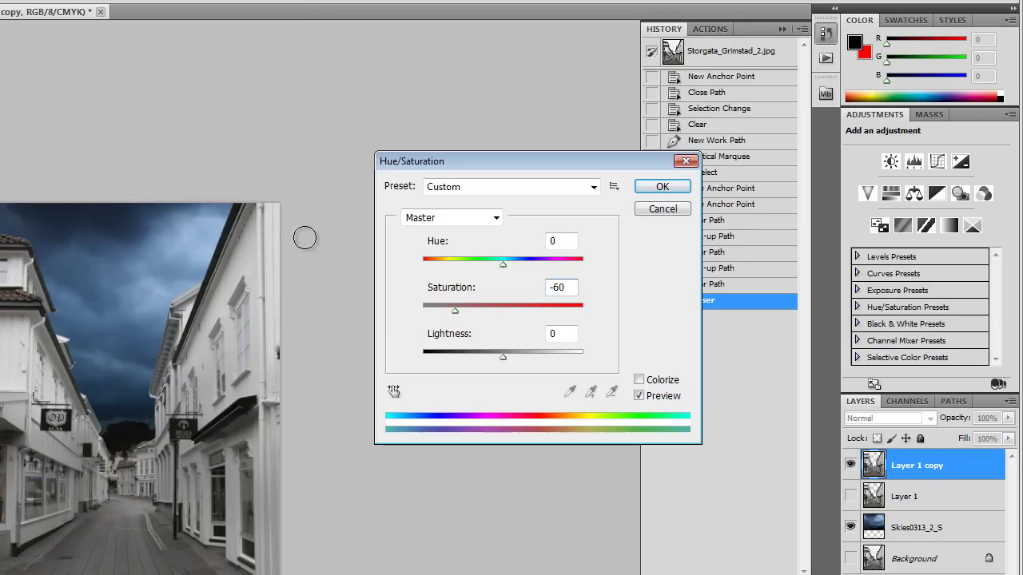
{"action": "key", "text": "Return"}
{"action": "key", "text": "ctrl+plus"}
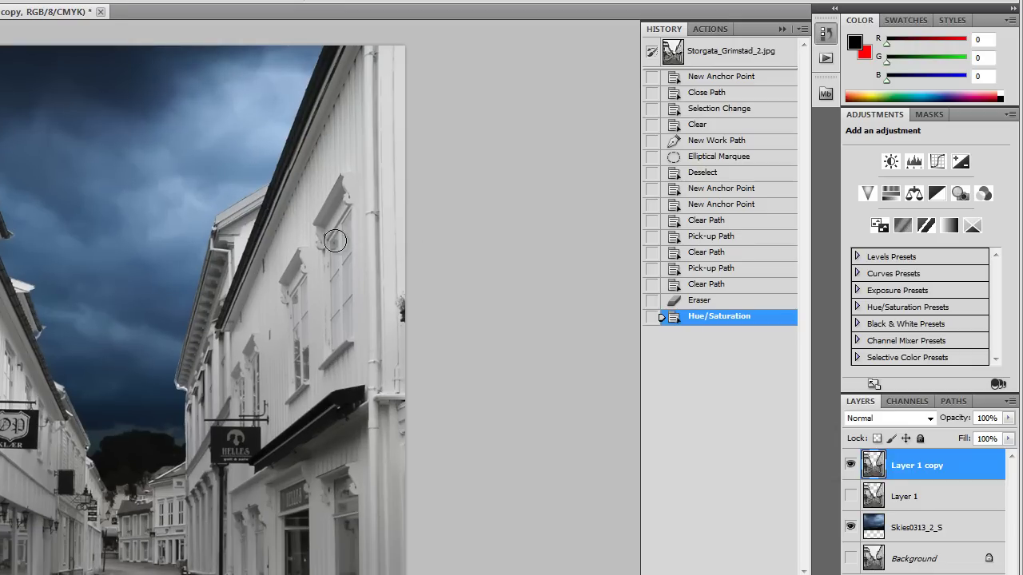
Add a Black & White adjustment layer with the default preset directly above the Skies0313_2_S layer
{"action": "key", "text": "alt+bracketleft"}
{"action": "key", "text": "ctrl+minus"}
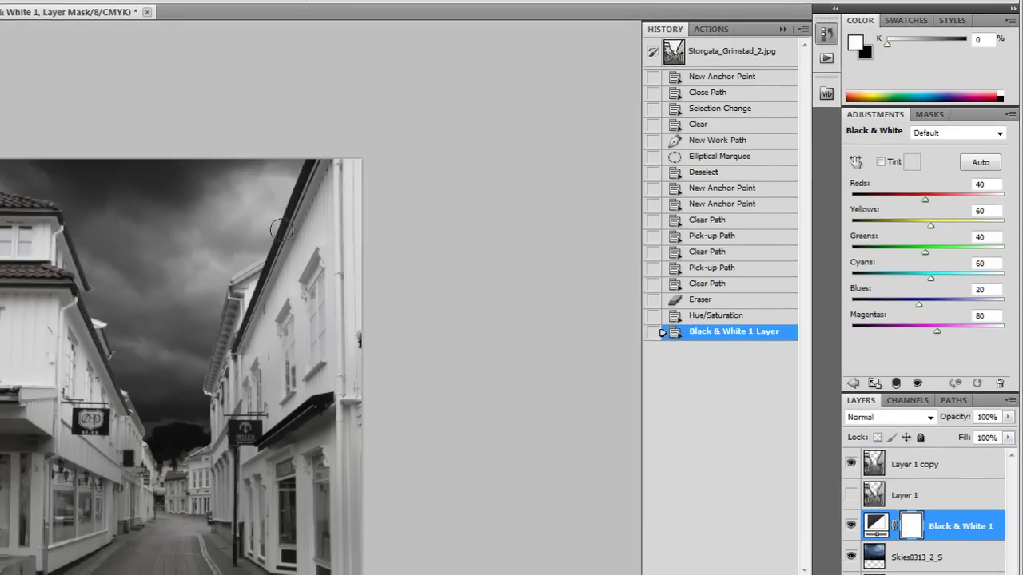
{"action": "key", "text": "alt+Tab"}
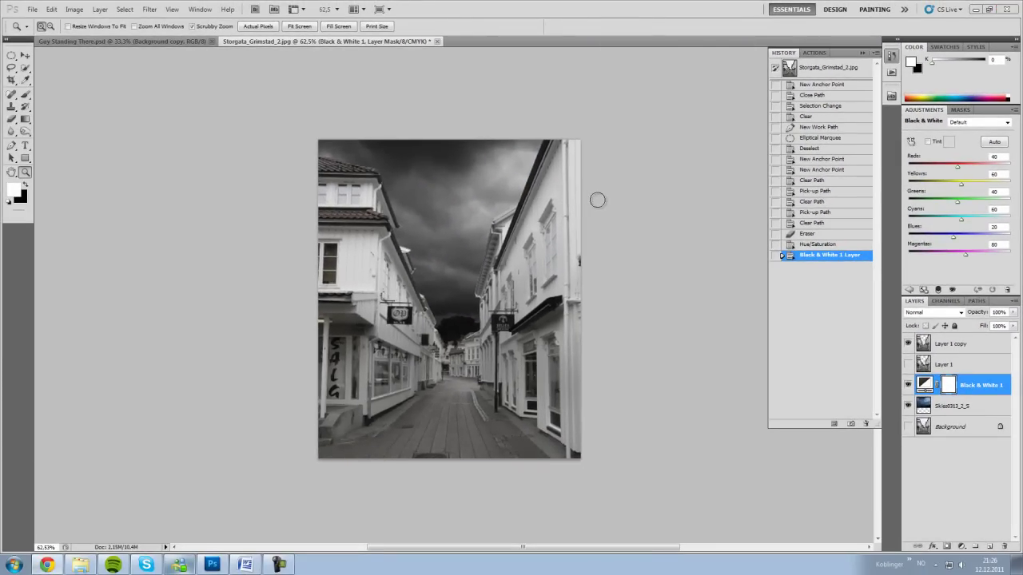
{"action": "key", "text": "ctrl+plus"}
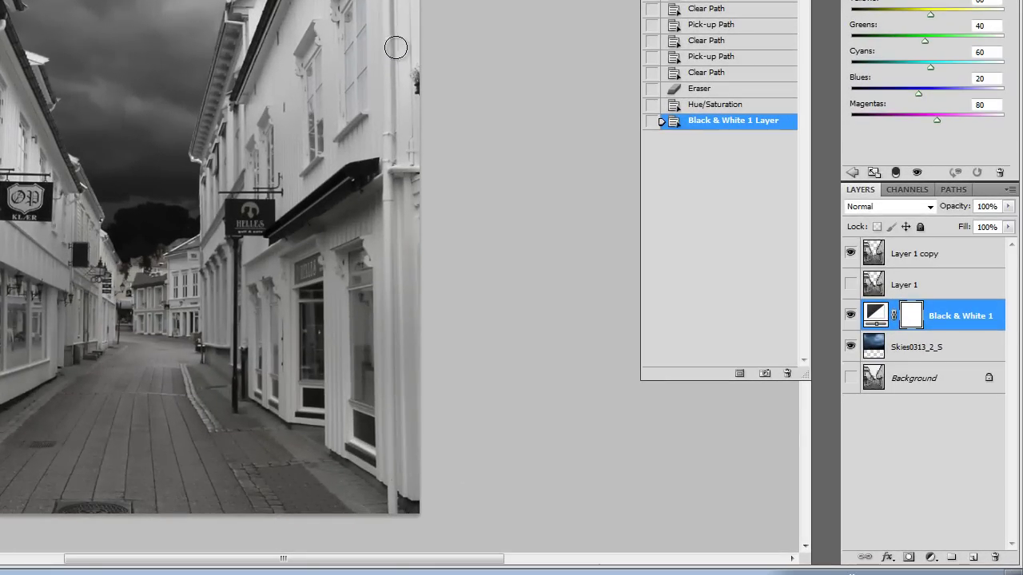
Set the Skies0313_2_S layer's blend mode to Screen
{"action": "key", "text": "alt+shift+bracketleft"}
{"action": "key", "text": "alt+bracketright"}
{"action": "key", "text": "shift+alt+s"}
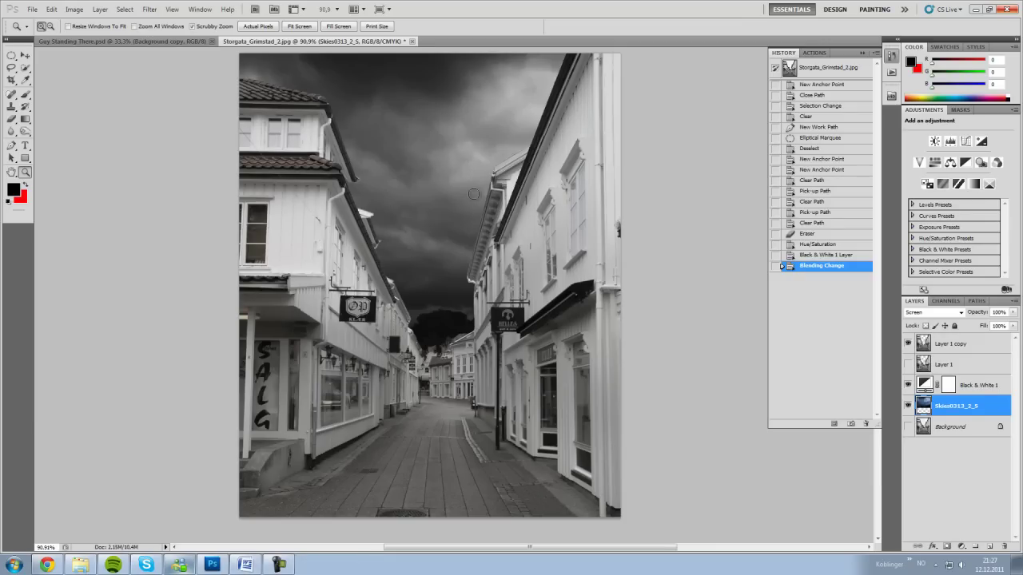
Try the placed Splash image as a Screen-blended top layer between the houses and delete it
{"action": "left_click_drag", "start_coordinate": [496, 253], "coordinate": [497, 254]}
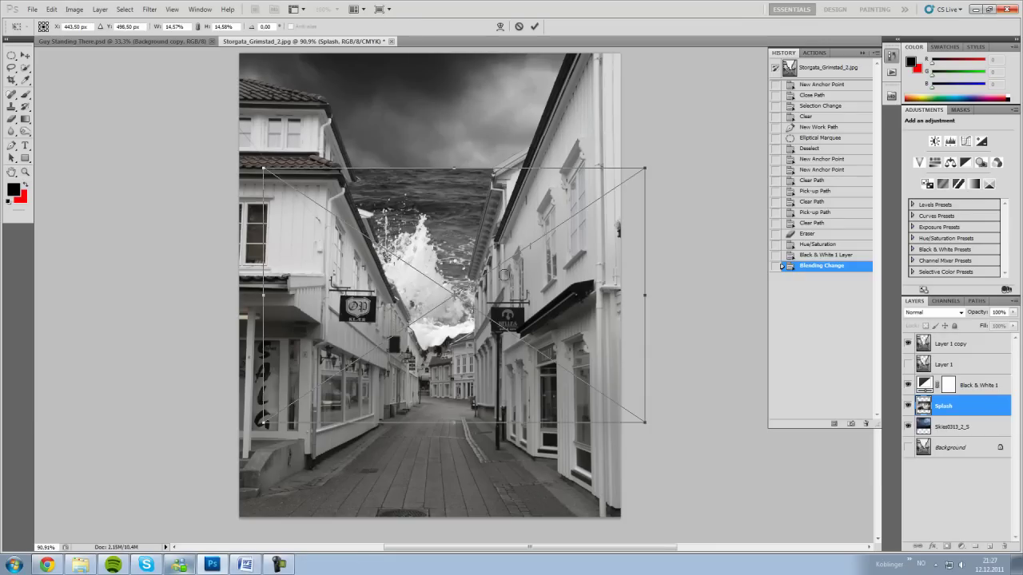
{"action": "key", "text": "Return"}
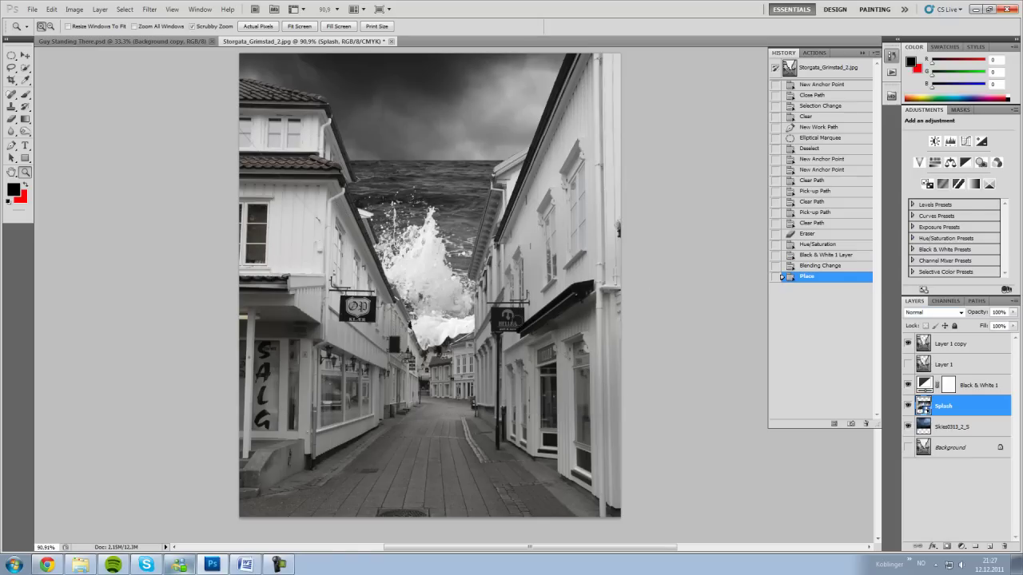
{"action": "key", "text": "alt+shift+s"}
{"action": "key", "text": "ctrl+shift+bracketright"}
{"action": "key", "text": "v"}
{"action": "left_click_drag", "start_coordinate": [524, 331], "coordinate": [540, 412]}
{"action": "key", "text": "Delete"}
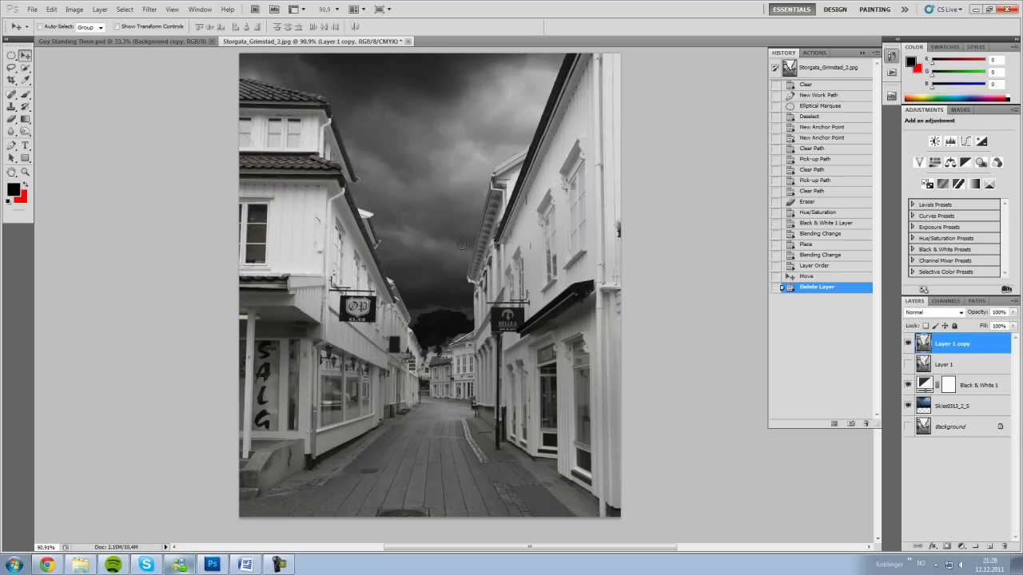
Place the Waves image above Layer 1 copy, rasterize it and set its saturation to -100
{"action": "left_click_drag", "start_coordinate": [527, 320], "coordinate": [504, 326]}
{"action": "key", "text": "Return"}
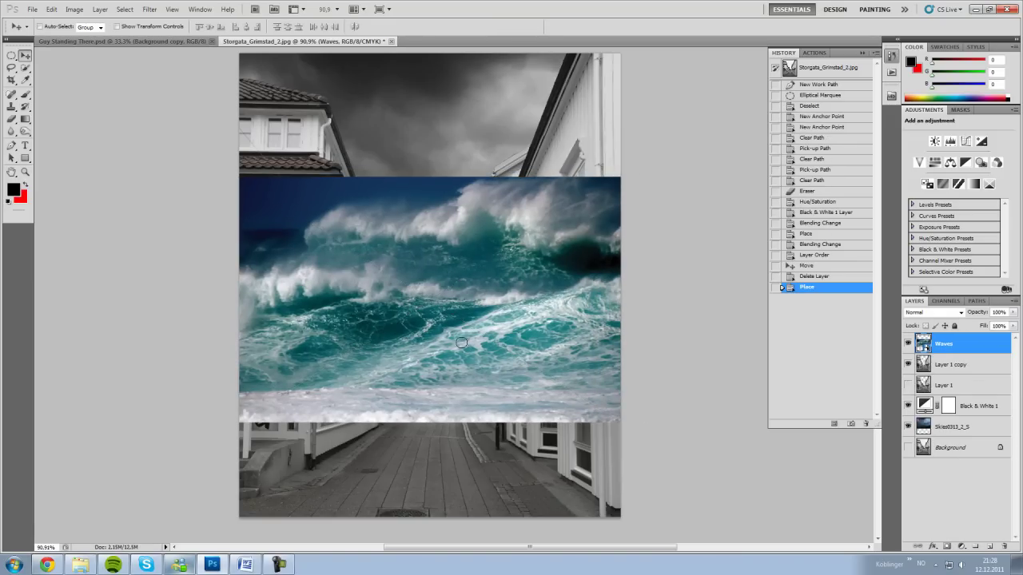
{"action": "key", "text": "ctrl+u"}
{"action": "key", "text": "Tab"}
{"action": "type", "text": "-100"}
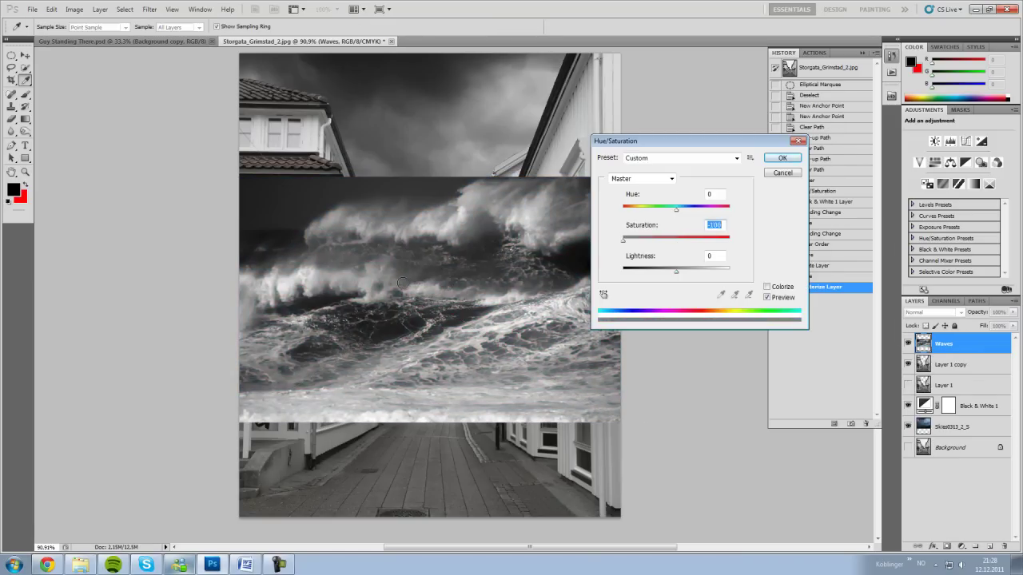
{"action": "key", "text": "Return"}
Try scaling, blending and moving the Waves layer within the street, and delete the layer
{"action": "key", "text": "ctrl+t"}
{"action": "left_click_drag", "start_coordinate": [239, 177], "coordinate": [383, 271]}
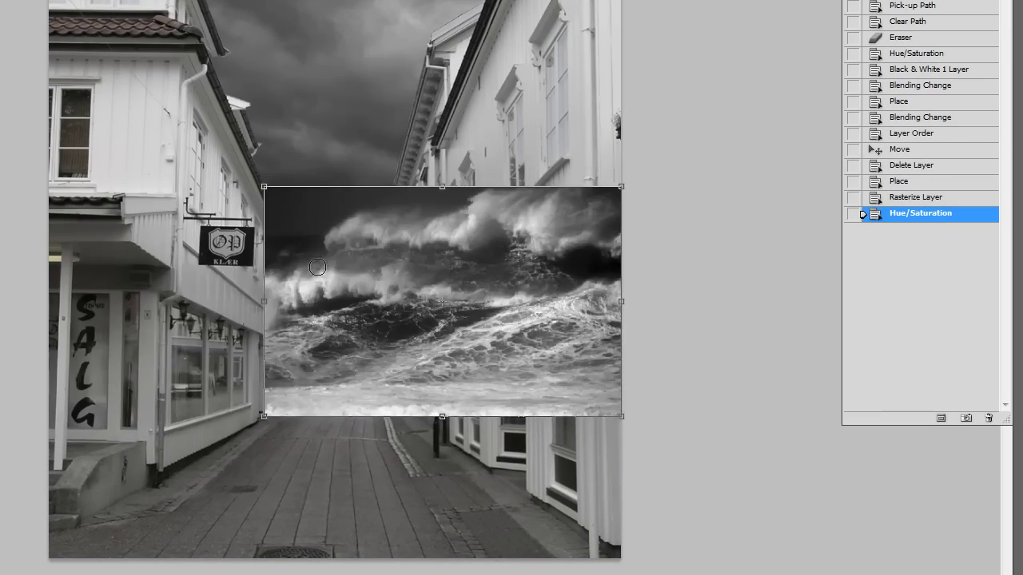
{"action": "left_click_drag", "start_coordinate": [532, 293], "coordinate": [423, 339]}
{"action": "left_click_drag", "start_coordinate": [100, 258], "coordinate": [281, 376]}
{"action": "left_click_drag", "start_coordinate": [395, 398], "coordinate": [359, 330]}
{"action": "key", "text": "Return"}
{"action": "key", "text": "5"}
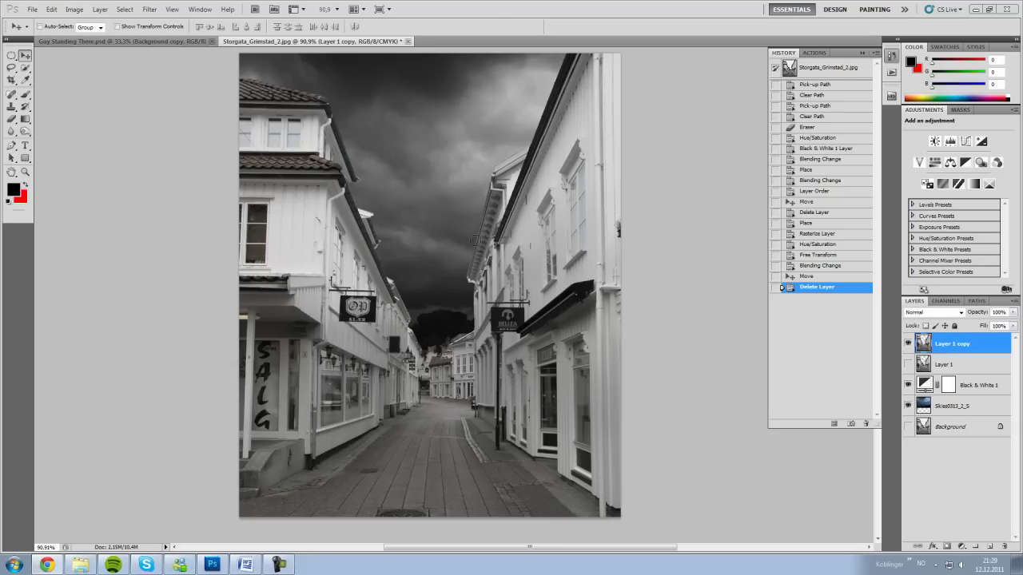
Place the WaterStream0002_2_S image and distort it into a narrow strip in perspective along the middle of the street
{"action": "right_click", "coordinate": [487, 277]}
{"action": "left_click", "coordinate": [527, 439]}
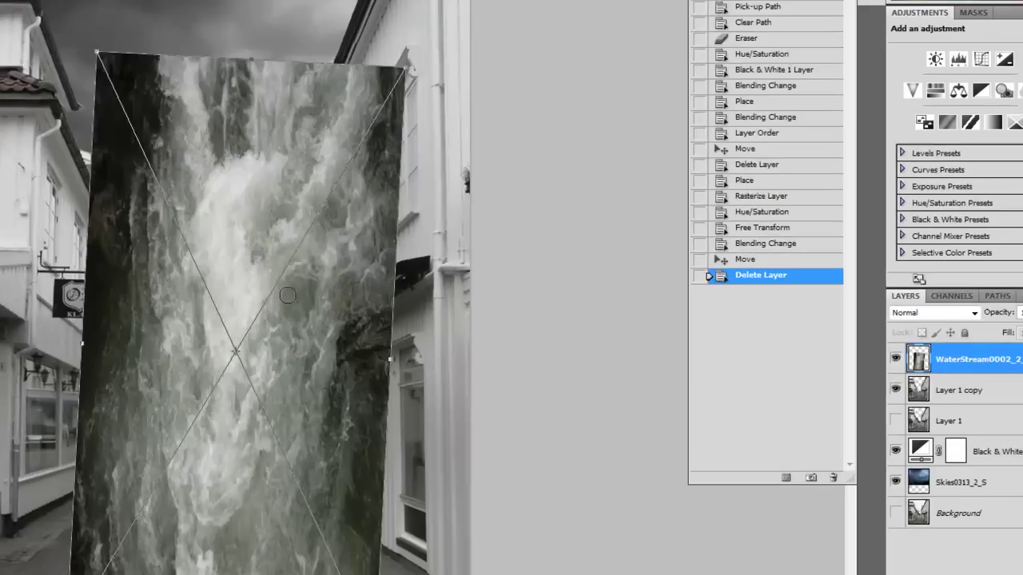
{"action": "left_click_drag", "start_coordinate": [287, 295], "coordinate": [253, 239]}
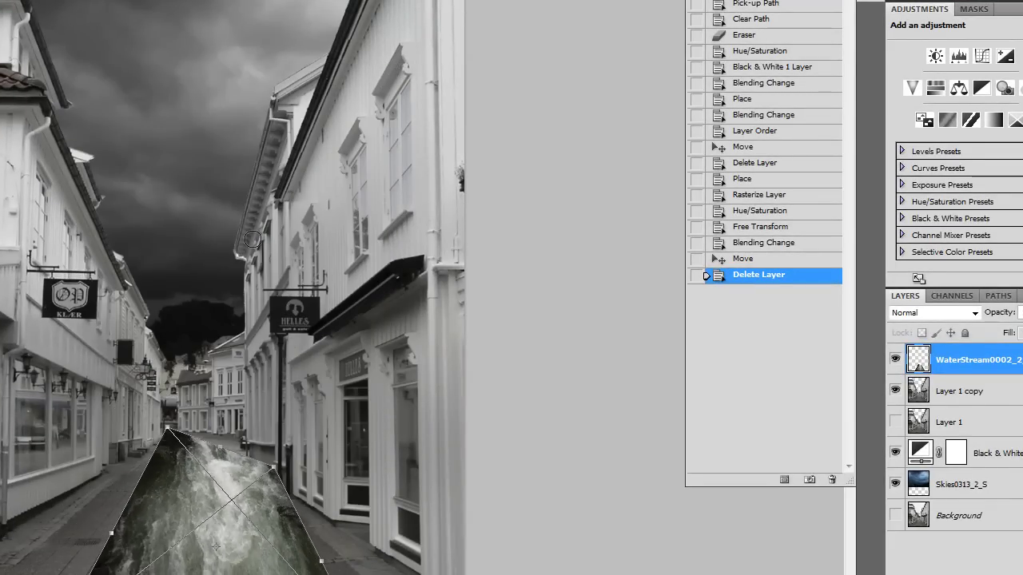
{"action": "key", "text": "Return"}
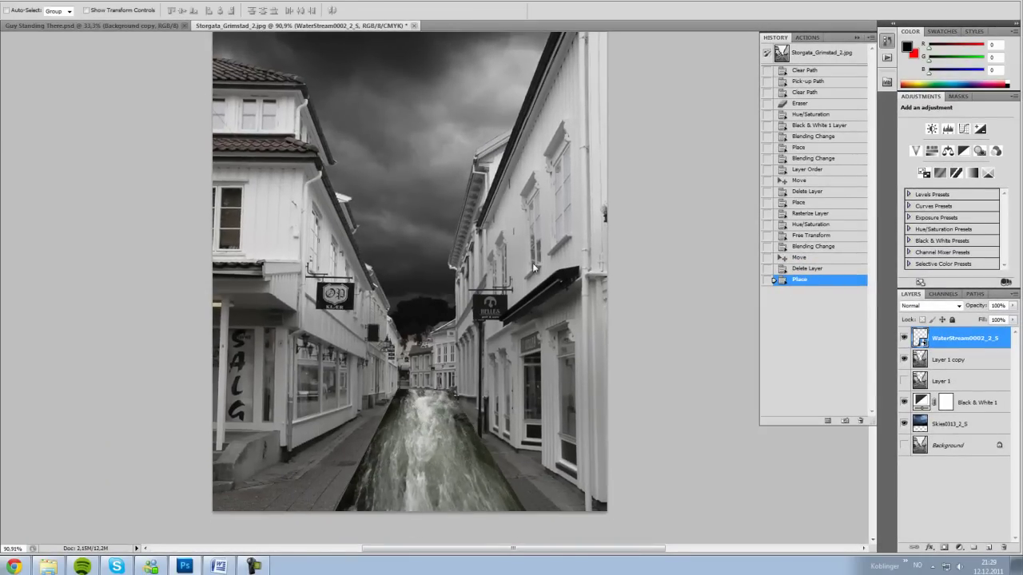
{"action": "key", "text": "t"}
{"action": "left_click", "coordinate": [517, 268]}
{"action": "key", "text": "Escape"}
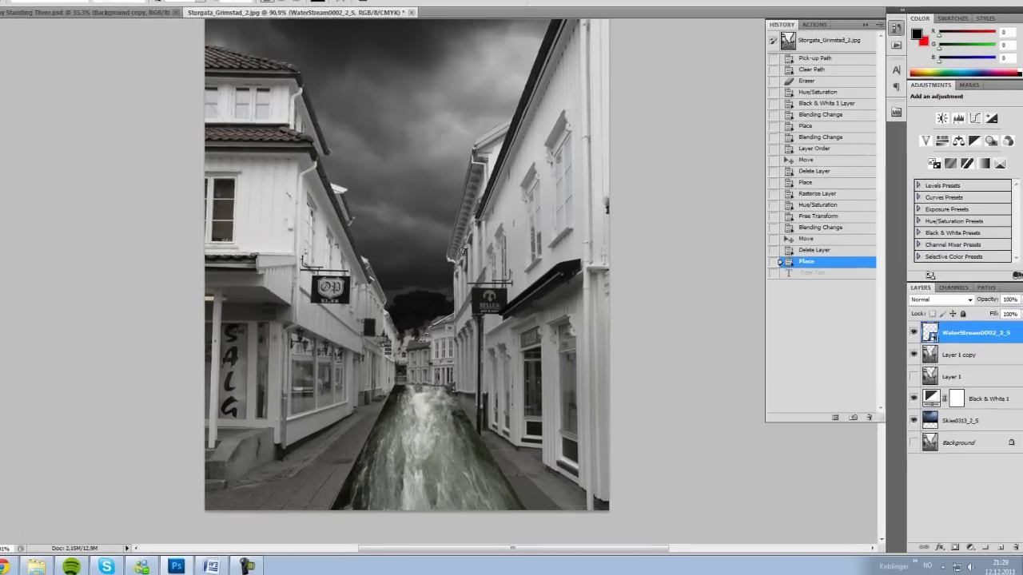
Distort the WaterStream0002_2_S layer in perspective so it fills the street's full width between the houses
{"action": "key", "text": "ctrl+t"}
{"action": "left_click_drag", "start_coordinate": [541, 529], "coordinate": [608, 507]}
{"action": "left_click_drag", "start_coordinate": [314, 529], "coordinate": [202, 508]}
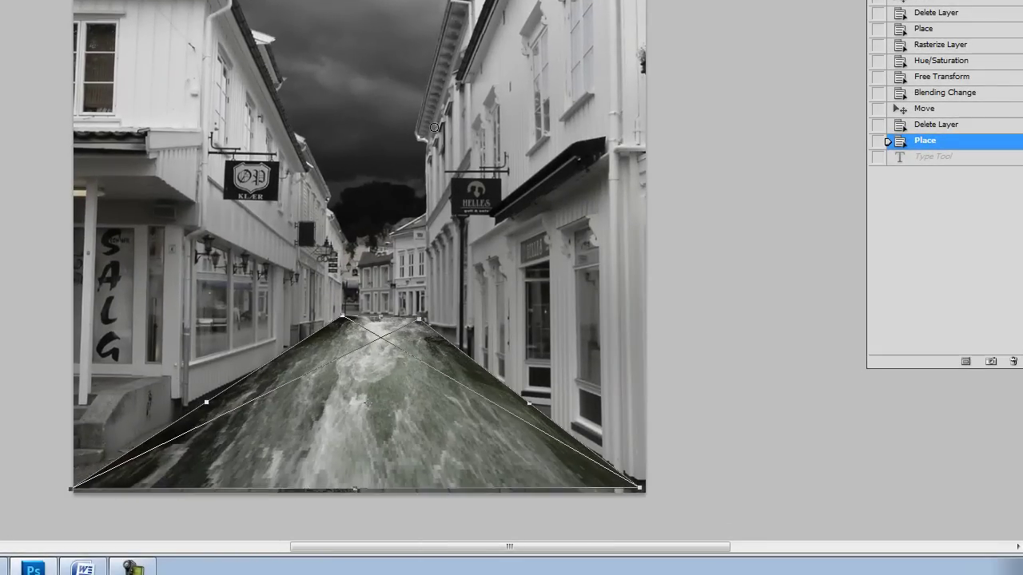
{"action": "left_click_drag", "start_coordinate": [434, 127], "coordinate": [480, 134]}
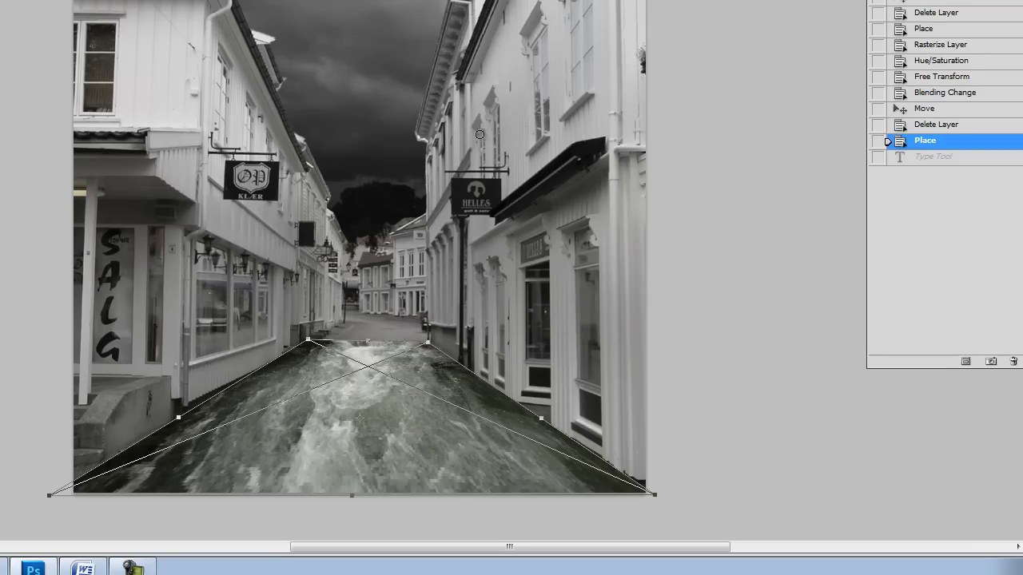
{"action": "key", "text": "Return"}
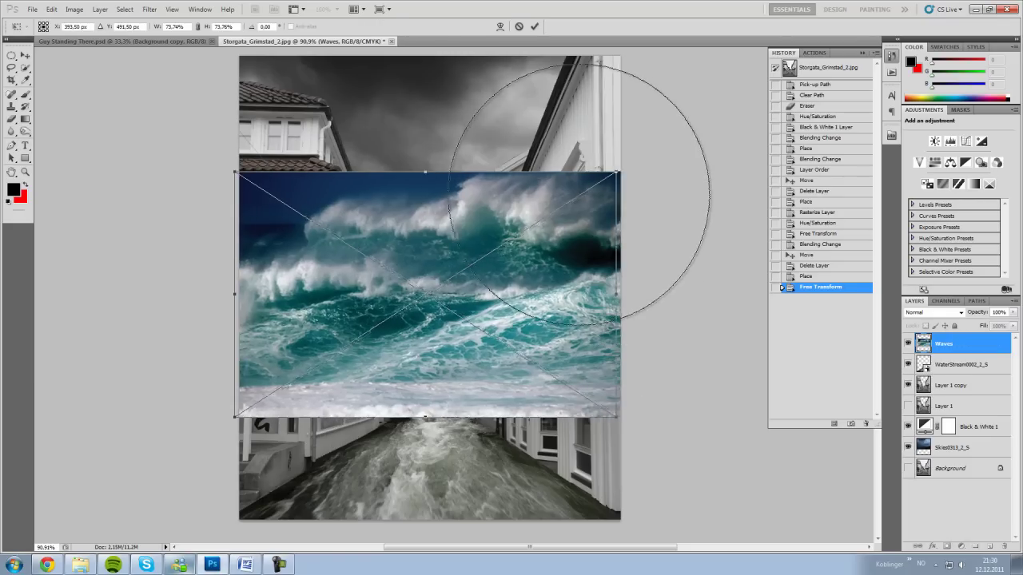
Place the Waves image above the water stream, rasterize it and set its saturation to -100
{"action": "key", "text": "Return"}
{"action": "right_click", "coordinate": [951, 344]}
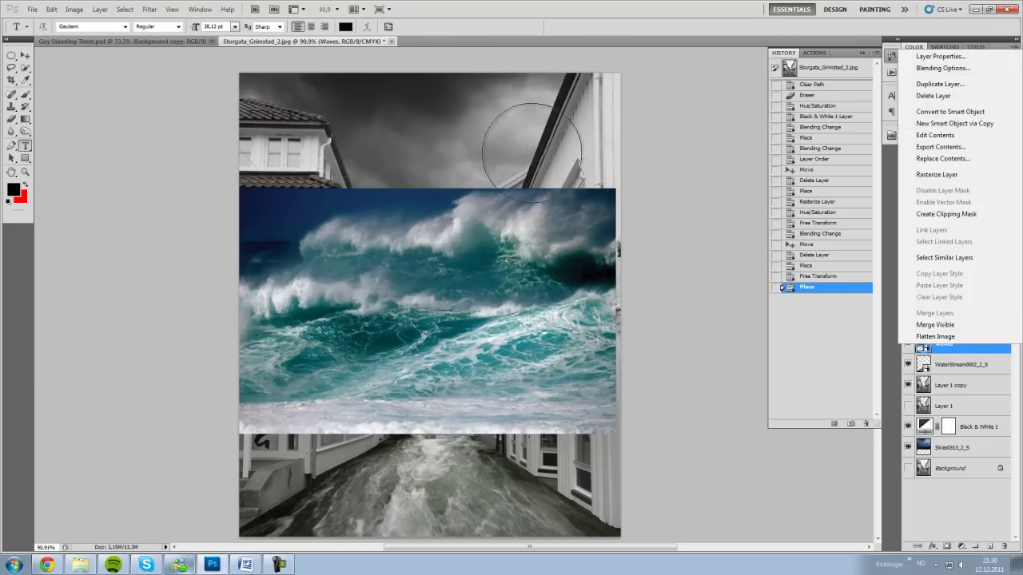
{"action": "left_click", "coordinate": [935, 176]}
{"action": "key", "text": "ctrl+u"}
{"action": "type", "text": "-100"}
{"action": "key", "text": "Return"}
Set the eraser size to 133 and softly erase the outer edges of the Waves layer
{"action": "key", "text": "e"}
{"action": "right_click", "coordinate": [471, 203]}
{"action": "right_click", "coordinate": [581, 174]}
{"action": "type", "text": "133"}
{"action": "key", "text": "Return"}
{"action": "mouse_move", "coordinate": [271, 208]}
{"action": "left_mouse_down"}
{"action": "mouse_move", "coordinate": [376, 200]}
{"action": "mouse_move", "coordinate": [457, 171]}
{"action": "mouse_move", "coordinate": [576, 200]}
{"action": "mouse_move", "coordinate": [487, 272]}
{"action": "mouse_move", "coordinate": [256, 404]}
{"action": "left_mouse_up"}
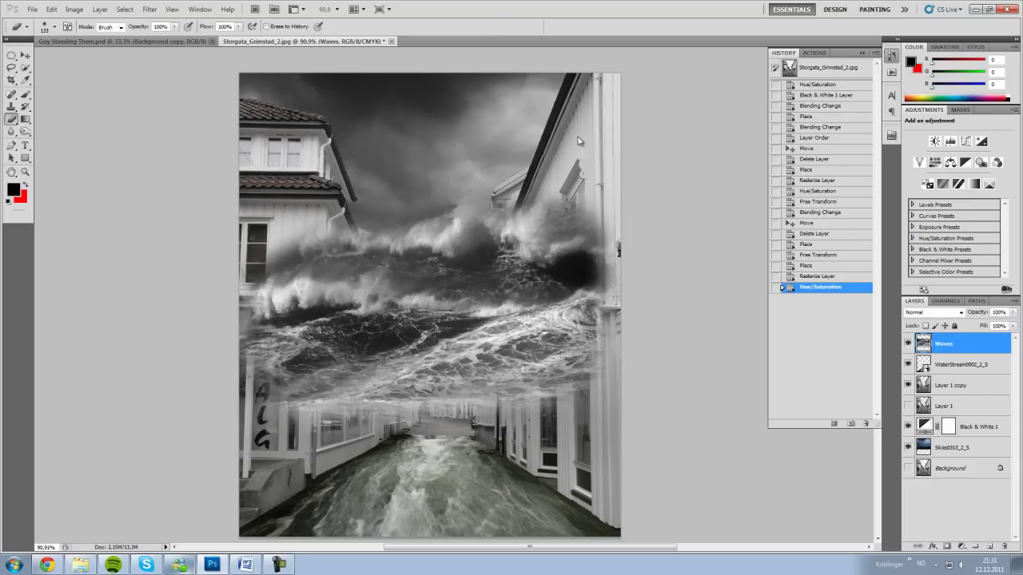
Scale the Waves layer down from its upper outer corner so it uncovers the left-hand houses
{"action": "key", "text": "ctrl+t"}
{"action": "left_click_drag", "start_coordinate": [240, 187], "coordinate": [399, 297]}
{"action": "key", "text": "Return"}
Rasterize the WaterStream0002_2_S layer and desaturate it with Hue/Saturation
{"action": "key", "text": "alt+bracketleft"}
{"action": "right_click", "coordinate": [967, 364]}
{"action": "left_click", "coordinate": [935, 183]}
{"action": "key", "text": "ctrl+f"}
{"action": "key", "text": "ctrl+z"}
{"action": "key", "text": "ctrl+u"}
{"action": "key", "text": "Return"}
Try distorting and tilting the Waves layer between the houses at the end of the street
{"action": "key", "text": "v"}
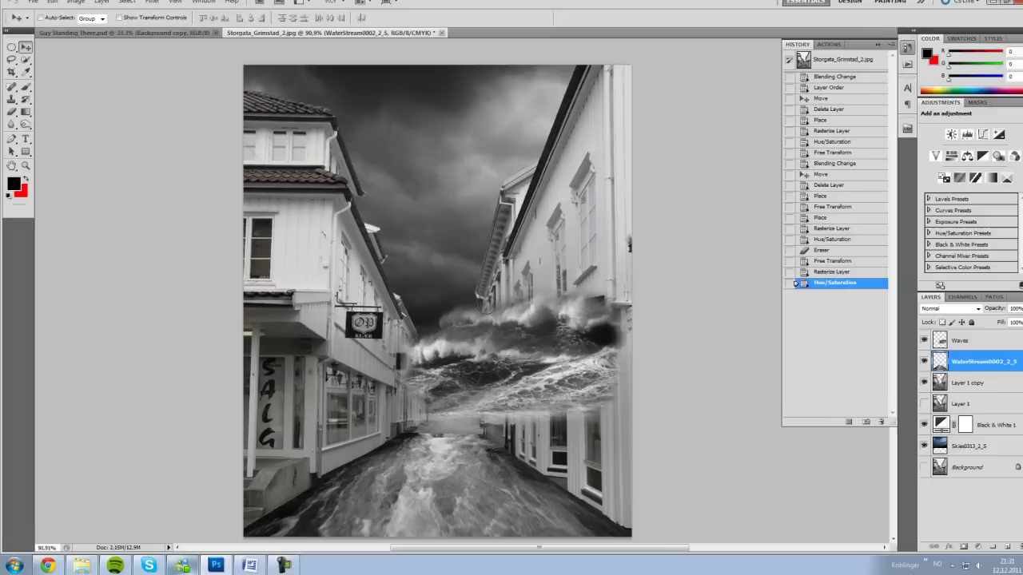
{"action": "key", "text": "ctrl+t"}
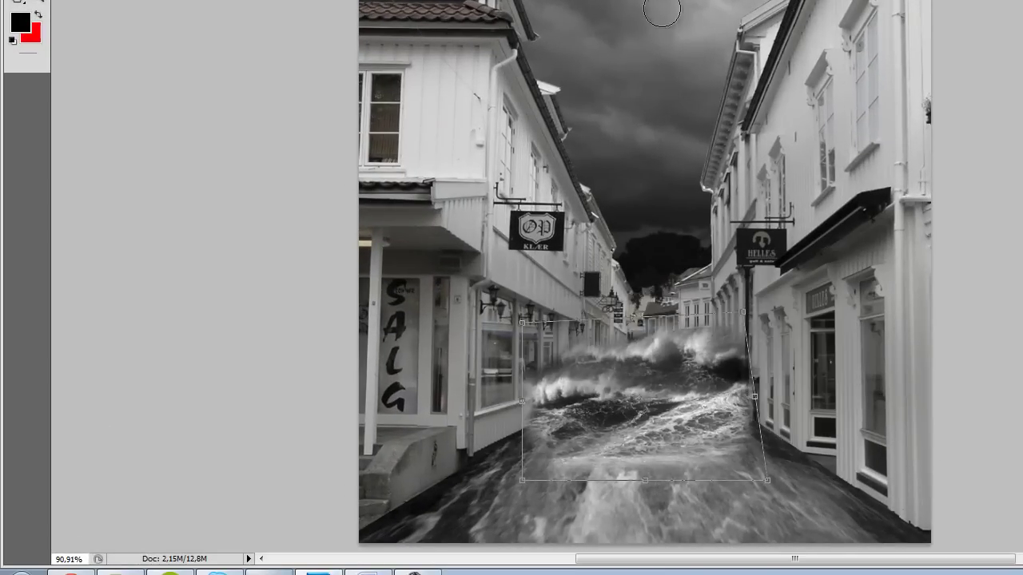
{"action": "left_click_drag", "start_coordinate": [662, 11], "coordinate": [587, 27]}
{"action": "key", "text": "Escape"}
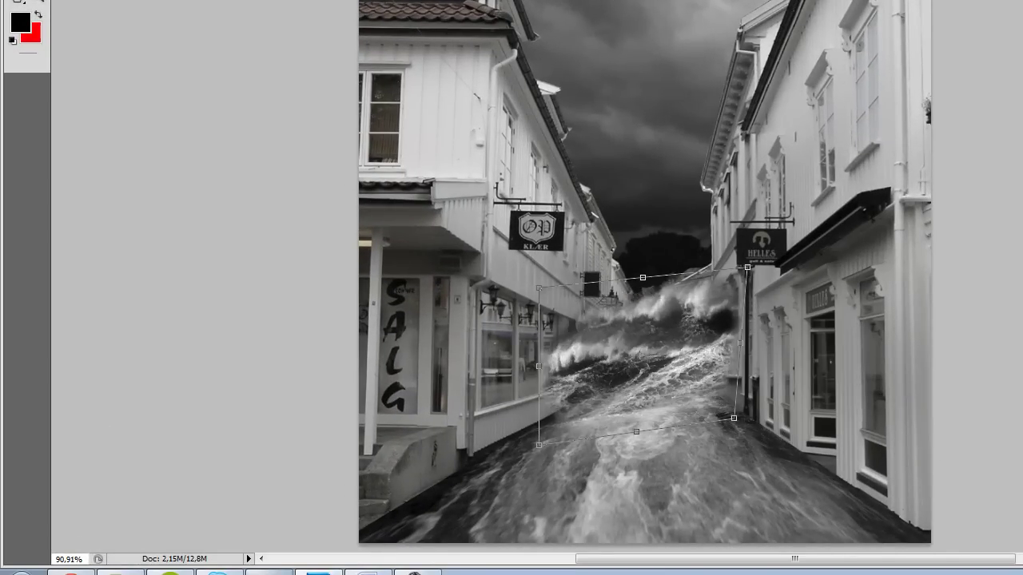
Scale the Waves layer down to fit between the houses at the far end of the flooded street
{"action": "key", "text": "ctrl+t"}
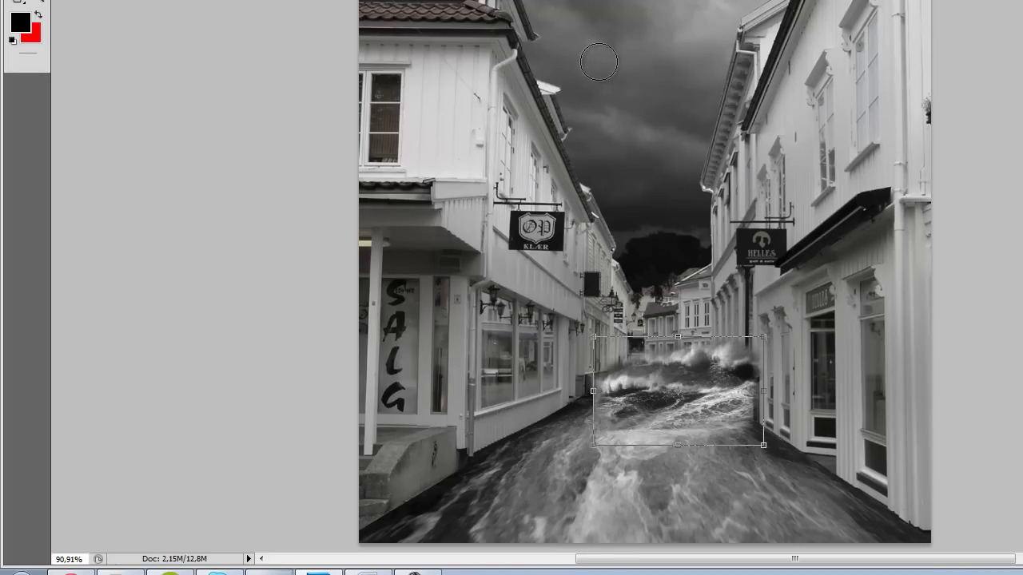
{"action": "left_click_drag", "start_coordinate": [761, 307], "coordinate": [718, 342]}
{"action": "key", "text": "Return"}
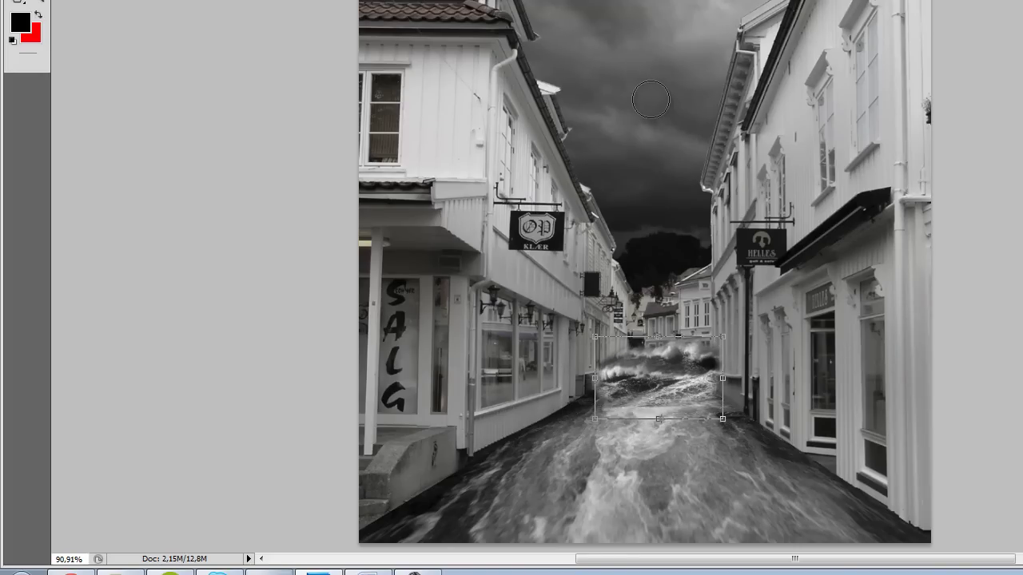
Soften the edges of the Waves layer at the end of the street with a 0% hardness eraser
{"action": "left_click_drag", "start_coordinate": [668, 124], "coordinate": [723, 124]}
{"action": "left_click_drag", "start_coordinate": [668, 519], "coordinate": [611, 64]}
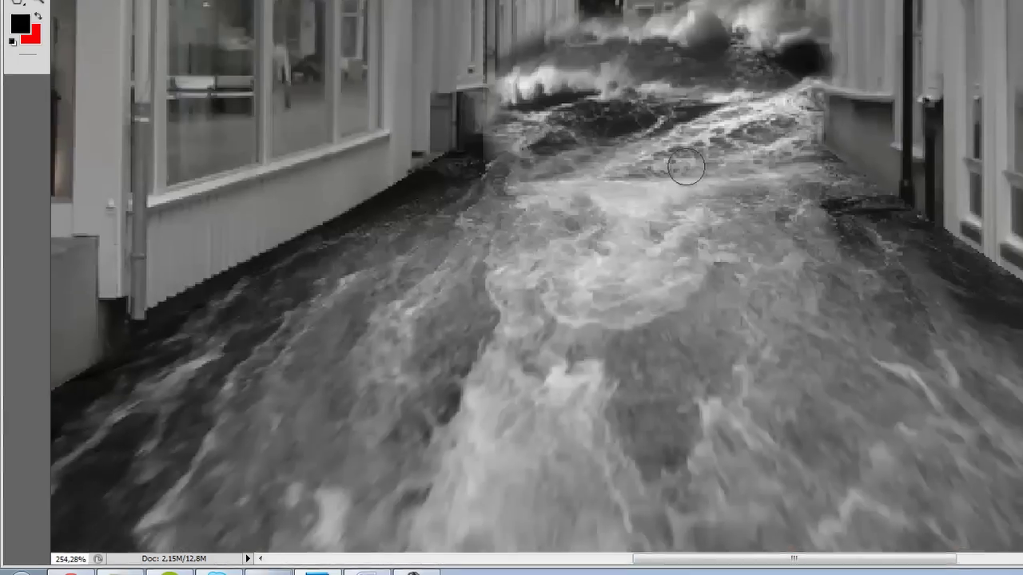
{"action": "right_click", "coordinate": [619, 476]}
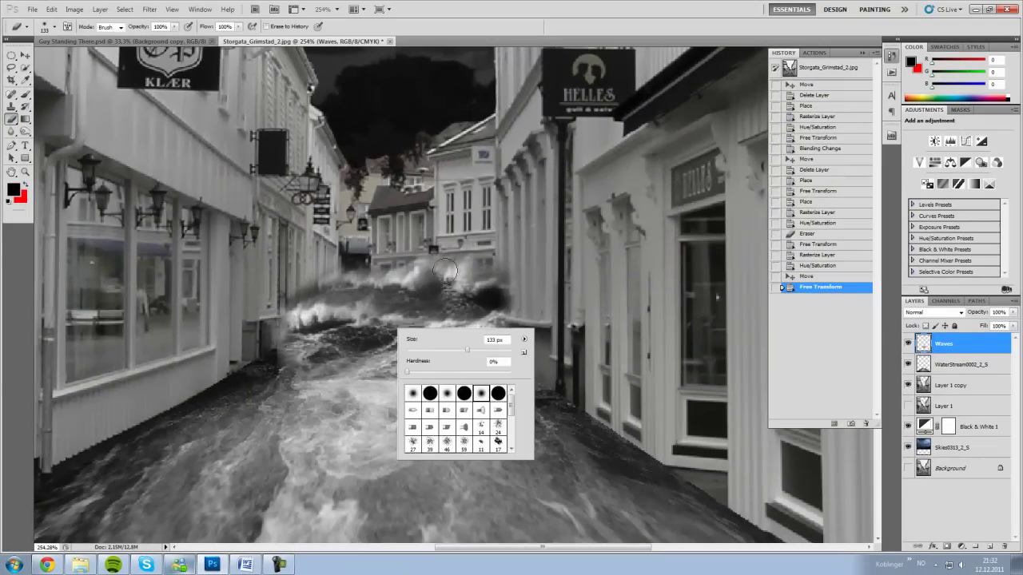
{"action": "mouse_move", "coordinate": [445, 272]}
{"action": "left_mouse_down"}
{"action": "mouse_move", "coordinate": [481, 338]}
{"action": "mouse_move", "coordinate": [496, 336]}
{"action": "mouse_move", "coordinate": [498, 319]}
{"action": "mouse_move", "coordinate": [515, 343]}
{"action": "mouse_move", "coordinate": [560, 324]}
{"action": "mouse_move", "coordinate": [543, 253]}
{"action": "mouse_move", "coordinate": [571, 299]}
{"action": "mouse_move", "coordinate": [586, 182]}
{"action": "mouse_move", "coordinate": [577, 122]}
{"action": "left_mouse_up"}
{"action": "key", "text": "z"}
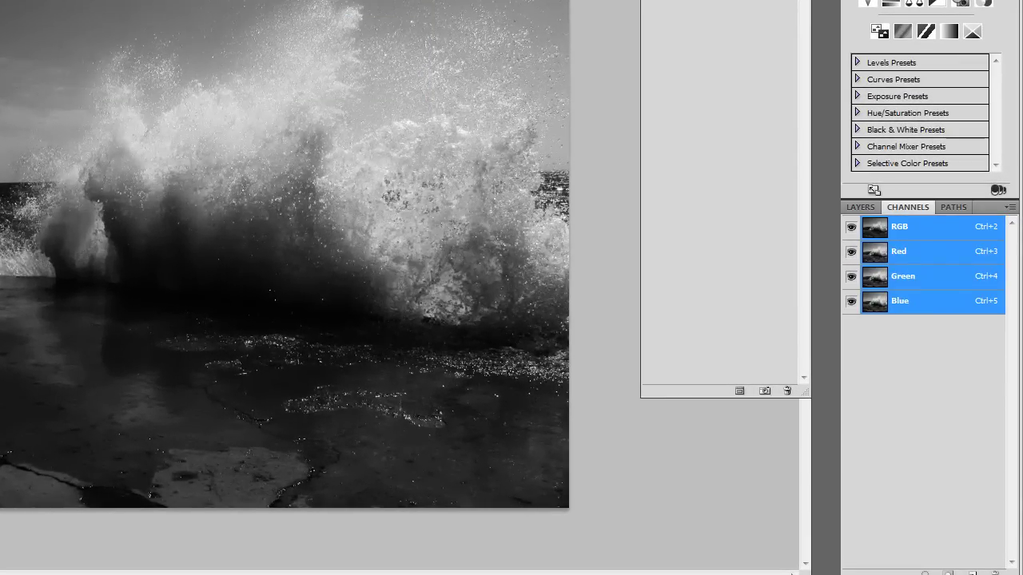
Duplicate the Blue channel of the wave splash photo
{"action": "right_click", "coordinate": [871, 301]}
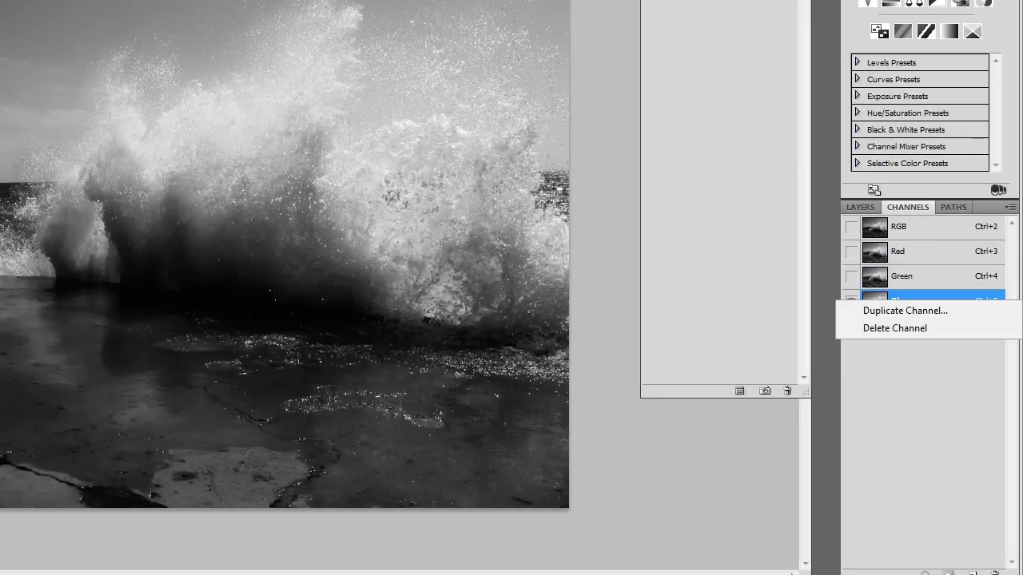
{"action": "left_click", "coordinate": [902, 309]}
{"action": "double_click", "coordinate": [911, 326]}
{"action": "left_click", "coordinate": [335, 22]}
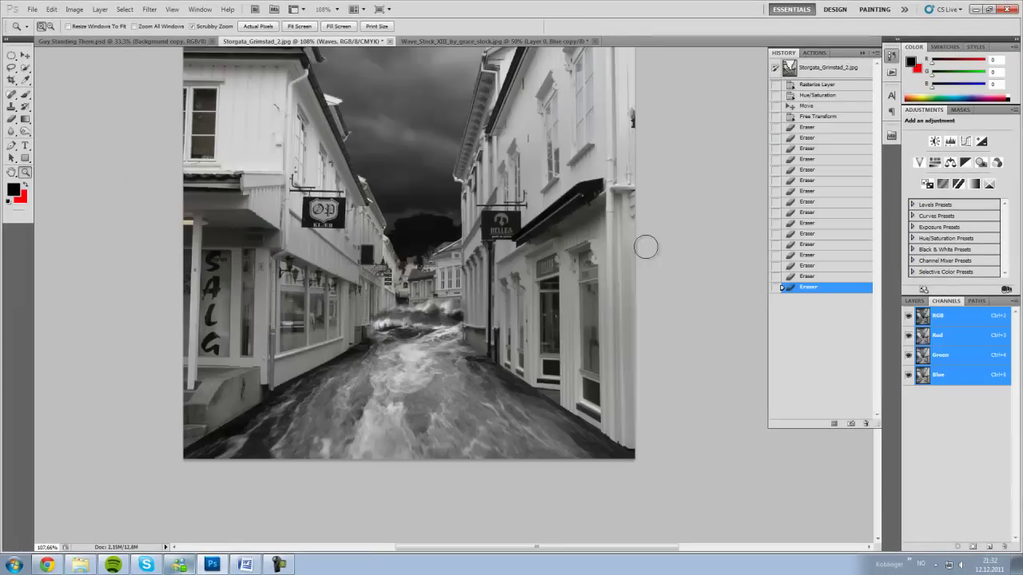
Paste the wave splash into the street image and scale it down between the houses at the far end of the street
{"action": "key", "text": "ctrl+v"}
{"action": "key", "text": "ctrl+t"}
{"action": "left_click_drag", "start_coordinate": [642, 213], "coordinate": [450, 211]}
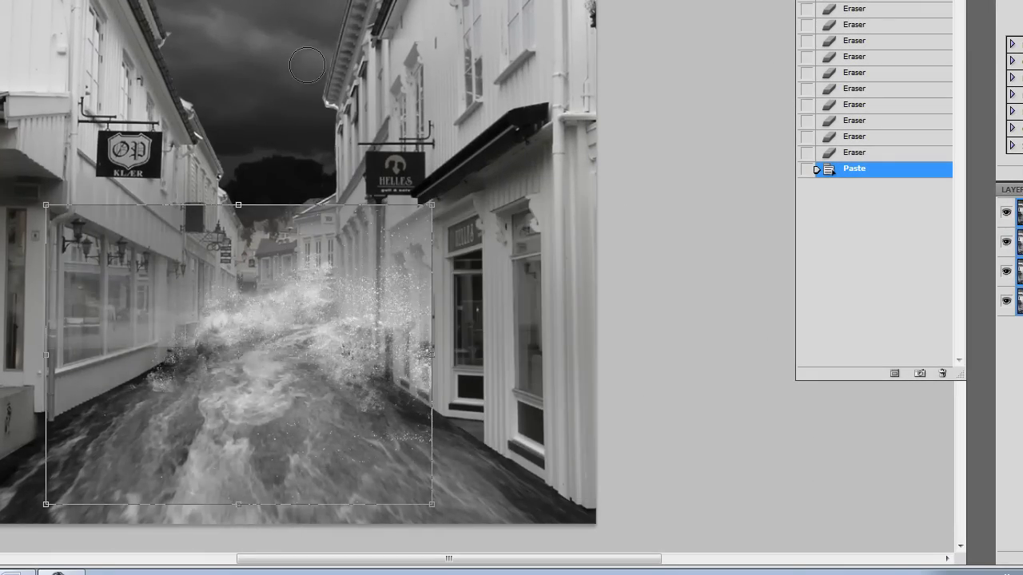
{"action": "key", "text": "Return"}
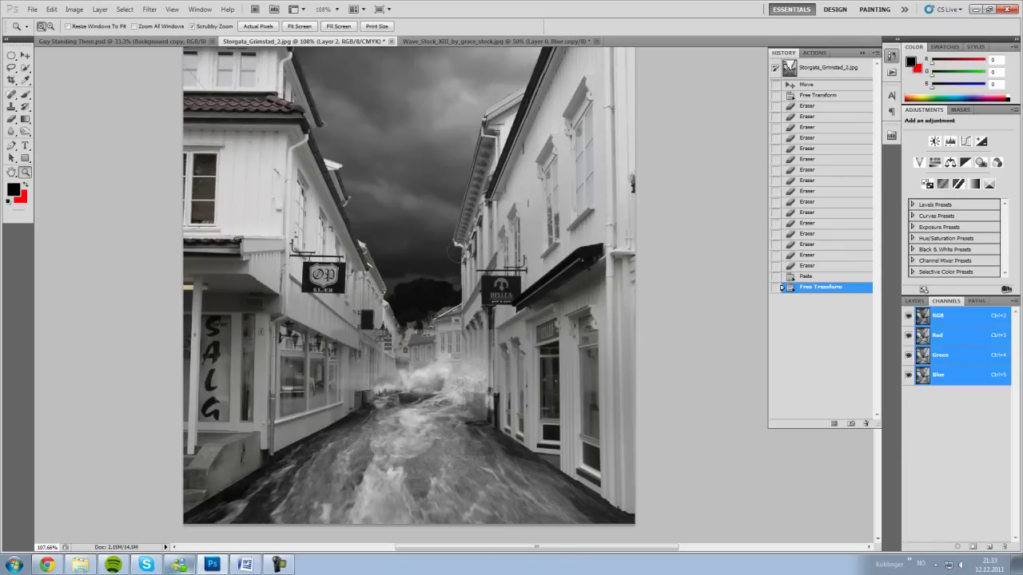
Set Layer 2 to Screen blending and erase the splash's hard edges with a soft brush
{"action": "key", "text": "F7"}
{"action": "key", "text": "alt+shift+s"}
{"action": "key", "text": "b"}
{"action": "right_click", "coordinate": [477, 269]}
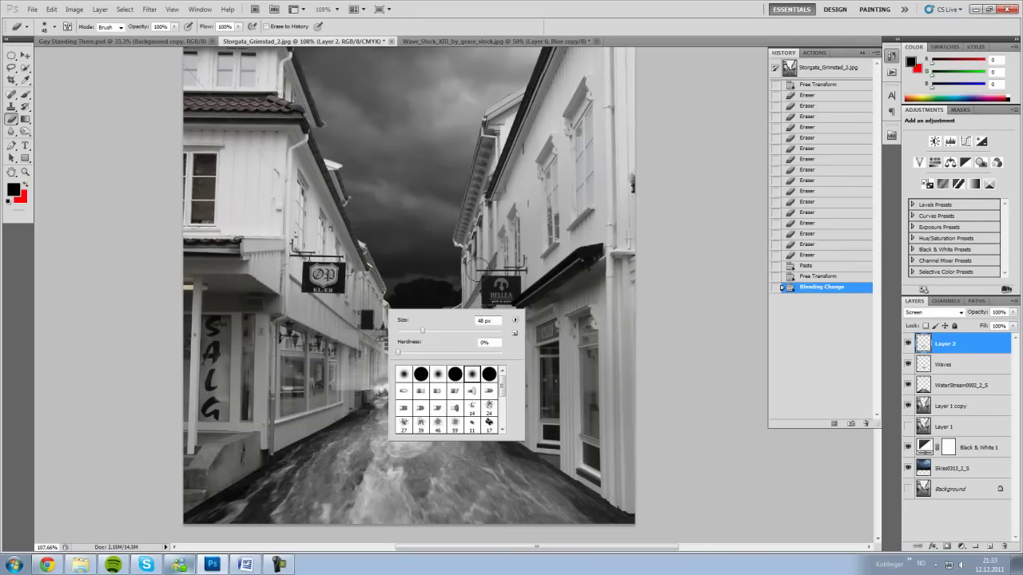
{"action": "left_click", "coordinate": [478, 269]}
{"action": "mouse_move", "coordinate": [352, 368]}
{"action": "left_mouse_down"}
{"action": "mouse_move", "coordinate": [391, 343]}
{"action": "mouse_move", "coordinate": [483, 356]}
{"action": "left_mouse_up"}
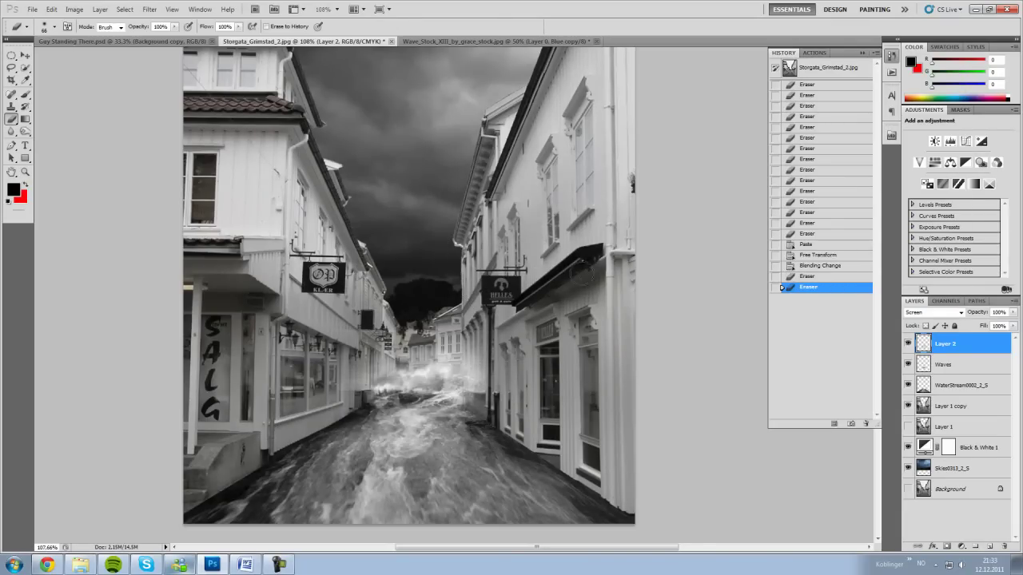
Transform the Layer 2 splash to fit over the waves at the end of the street
{"action": "key", "text": "ctrl+t"}
{"action": "left_click_drag", "start_coordinate": [580, 272], "coordinate": [634, 245]}
{"action": "key", "text": "Return"}
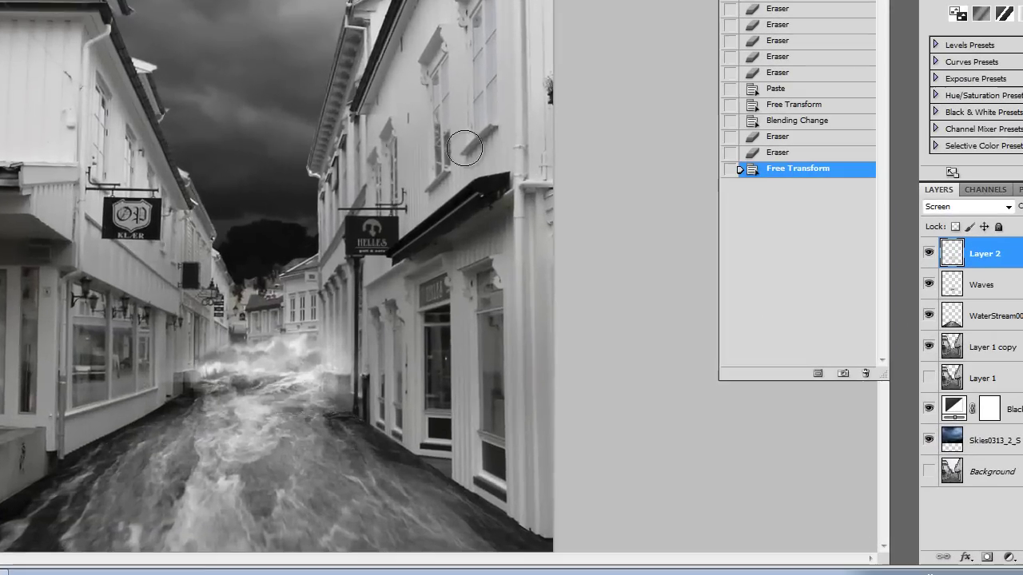
Erase the excess spray of Layer 2 around the distant houses
{"action": "left_click_drag", "start_coordinate": [464, 147], "coordinate": [425, 164]}
{"action": "key", "text": "ctrl+plus"}
{"action": "left_click_drag", "start_coordinate": [376, 114], "coordinate": [340, 186]}
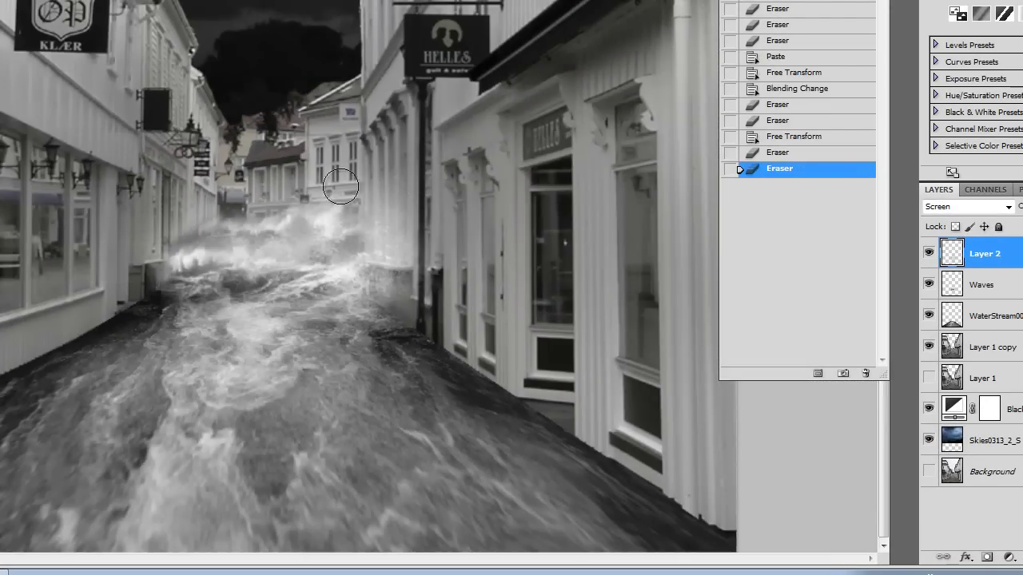
{"action": "key", "text": "ctrl+minus"}
{"action": "left_click_drag", "start_coordinate": [224, 344], "coordinate": [291, 313]}
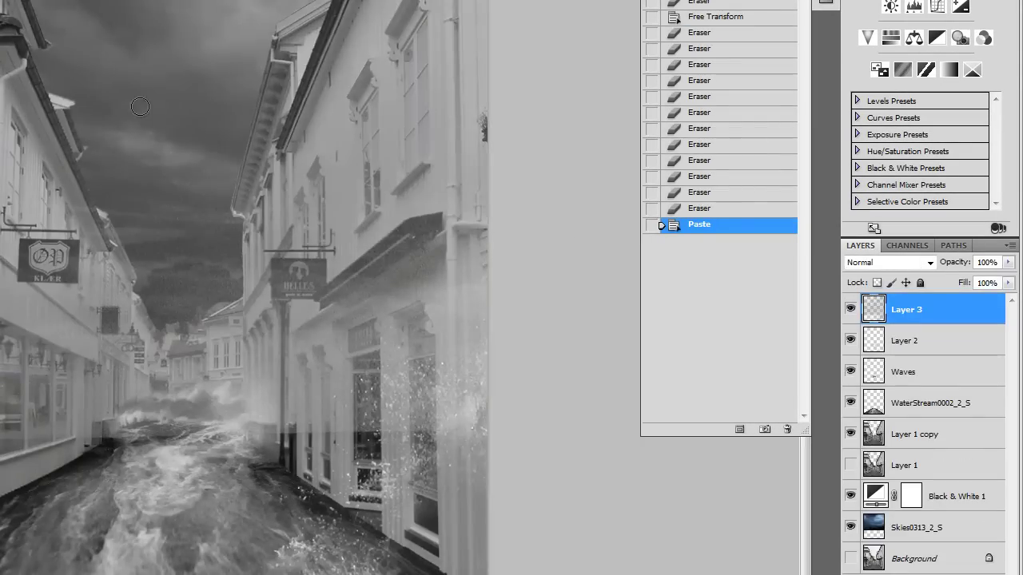
Set Layer 3 to Screen blending and scale its splash down onto the near corner of the left-hand house
{"action": "left_click", "coordinate": [889, 262]}
{"action": "left_click", "coordinate": [871, 2]}
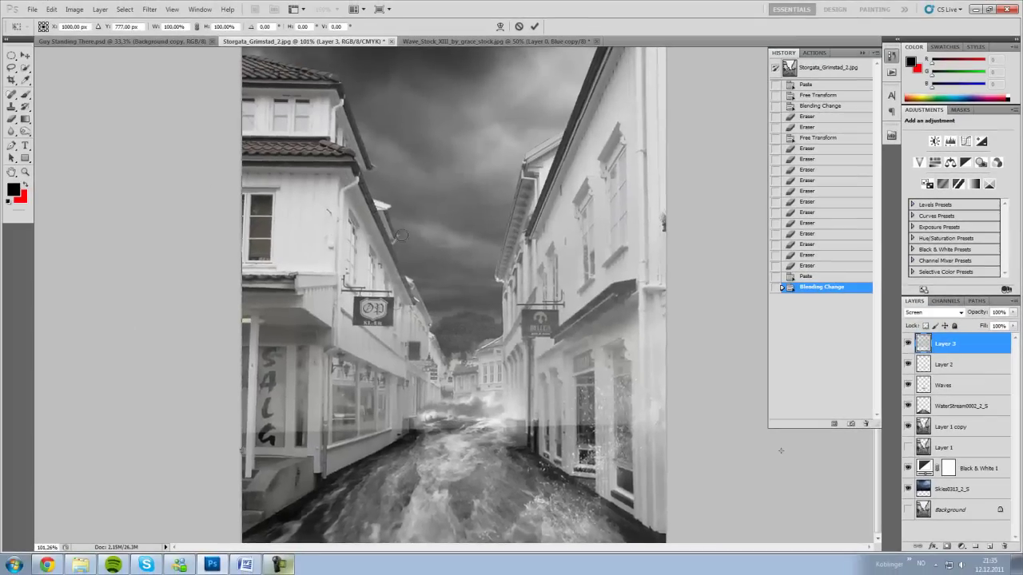
{"action": "key", "text": "ctrl+minus"}
{"action": "left_click_drag", "start_coordinate": [724, 419], "coordinate": [552, 373]}
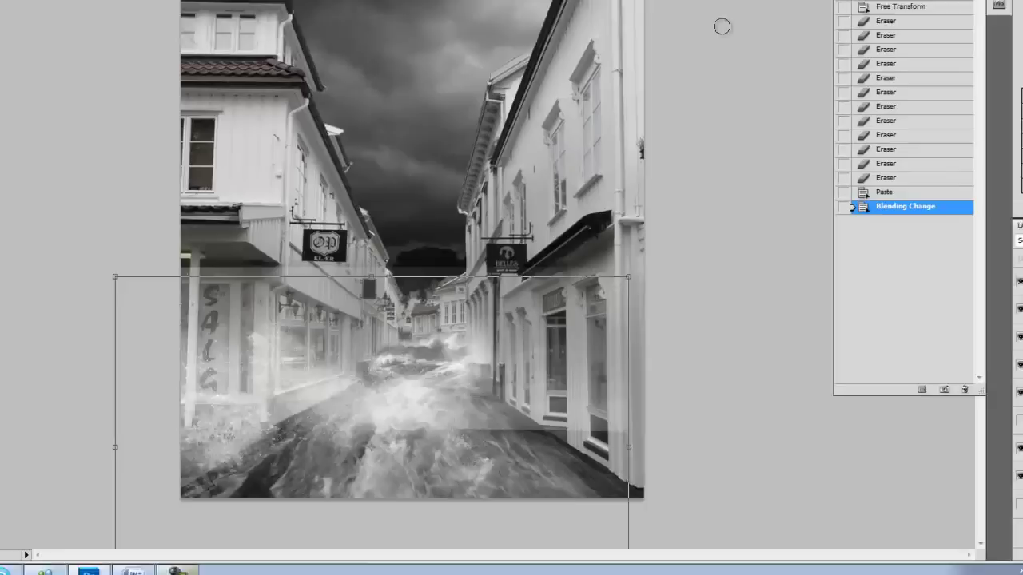
{"action": "left_click_drag", "start_coordinate": [722, 26], "coordinate": [905, 96]}
{"action": "left_click_drag", "start_coordinate": [891, 40], "coordinate": [291, 168]}
{"action": "key", "text": "Return"}
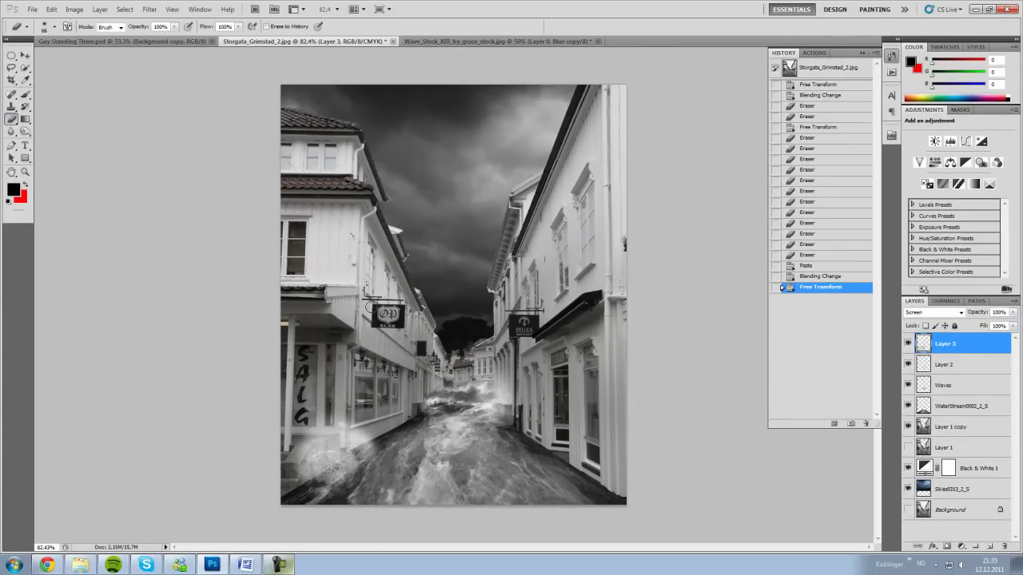
Erase part of the Layer 3 splash and rotate it about -18° along the left-hand house
{"action": "left_click", "coordinate": [369, 307]}
{"action": "key", "text": "ctrl+z"}
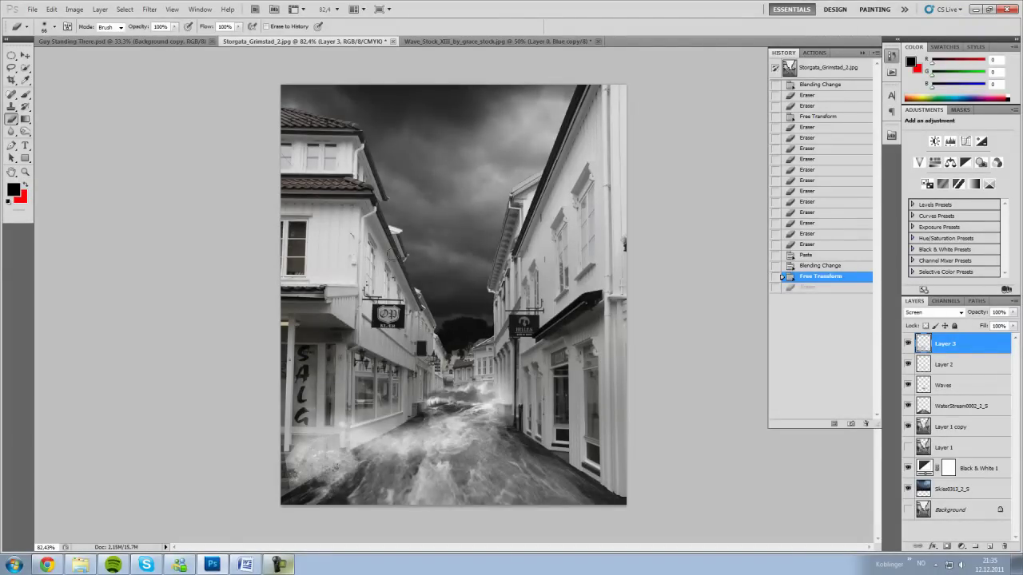
{"action": "key", "text": "ctrl+z"}
{"action": "key", "text": "ctrl+t"}
{"action": "mouse_move", "coordinate": [376, 263]}
{"action": "left_mouse_down"}
{"action": "mouse_move", "coordinate": [357, 276]}
{"action": "mouse_move", "coordinate": [383, 282]}
{"action": "mouse_move", "coordinate": [376, 290]}
{"action": "left_mouse_up"}
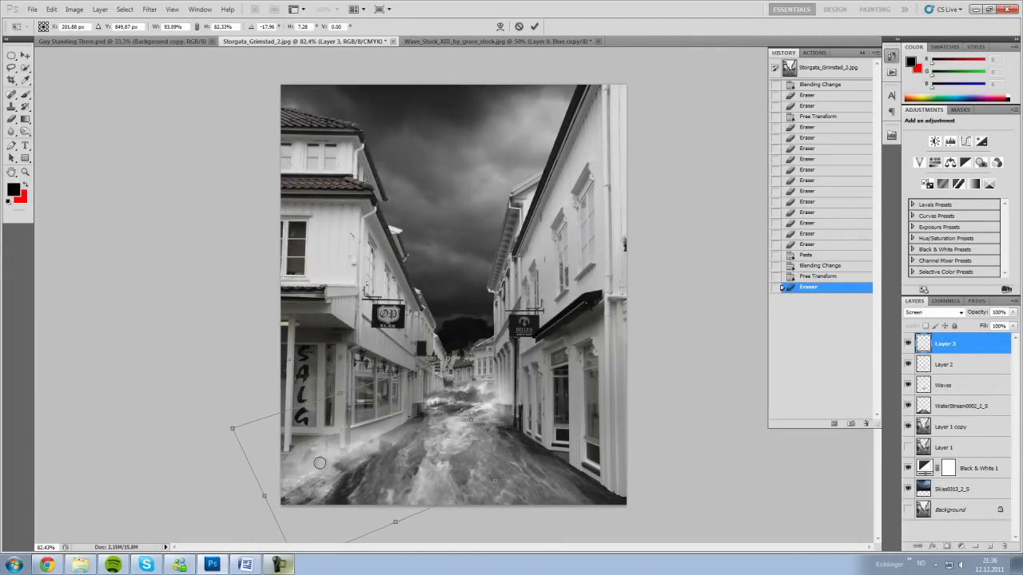
{"action": "key", "text": "Return"}
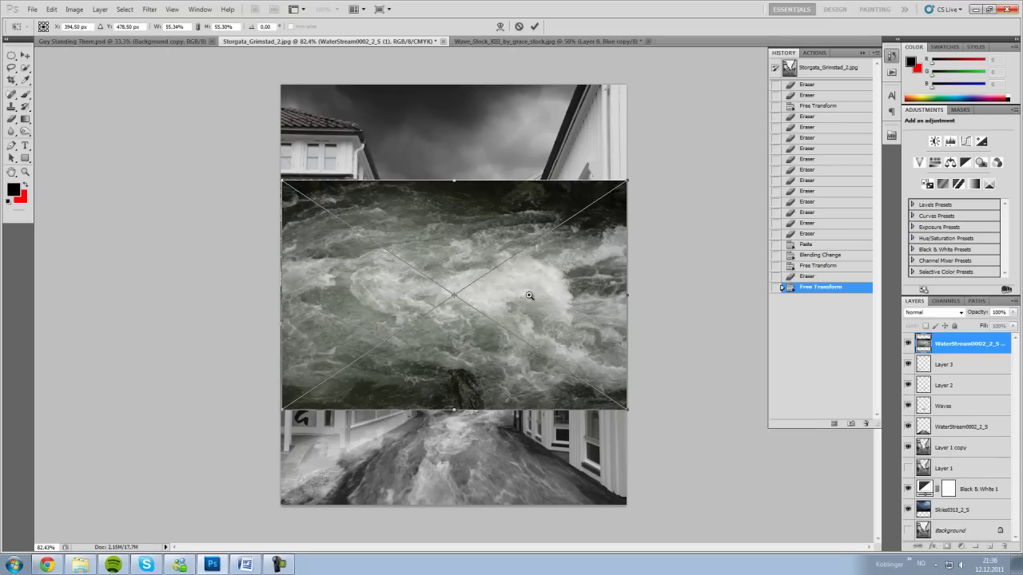
Discard the extra WaterStream0002_2_S image and place WaterStream0001_1_S, distorted to the street's perspective
{"action": "key", "text": "Escape"}
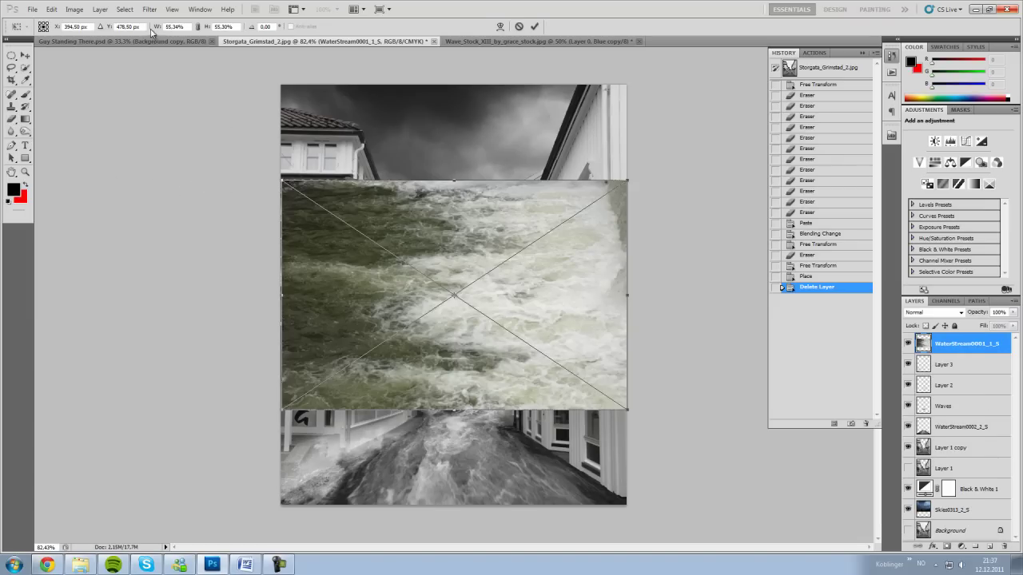
{"action": "mouse_move", "coordinate": [327, 91]}
{"action": "left_mouse_down"}
{"action": "mouse_move", "coordinate": [392, 274]}
{"action": "mouse_move", "coordinate": [368, 255]}
{"action": "mouse_move", "coordinate": [387, 342]}
{"action": "mouse_move", "coordinate": [372, 422]}
{"action": "mouse_move", "coordinate": [350, 441]}
{"action": "mouse_move", "coordinate": [560, 471]}
{"action": "left_mouse_up"}
{"action": "key", "text": "Return"}
{"action": "key", "text": "b"}
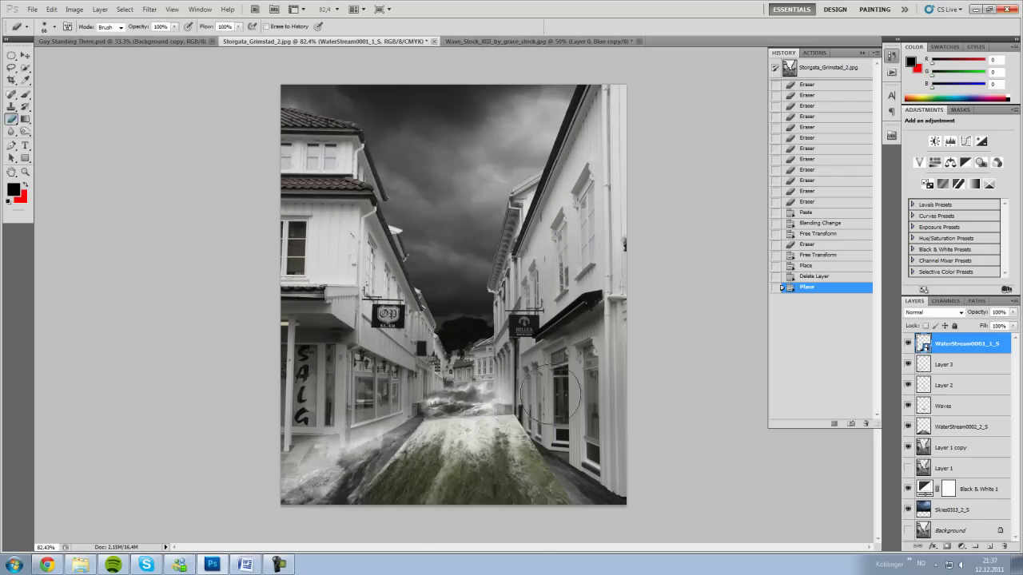
Rasterize the WaterStream0001_1_S layer and erase the water covering the middle of the street
{"action": "left_click", "coordinate": [551, 395]}
{"action": "key", "text": "Return"}
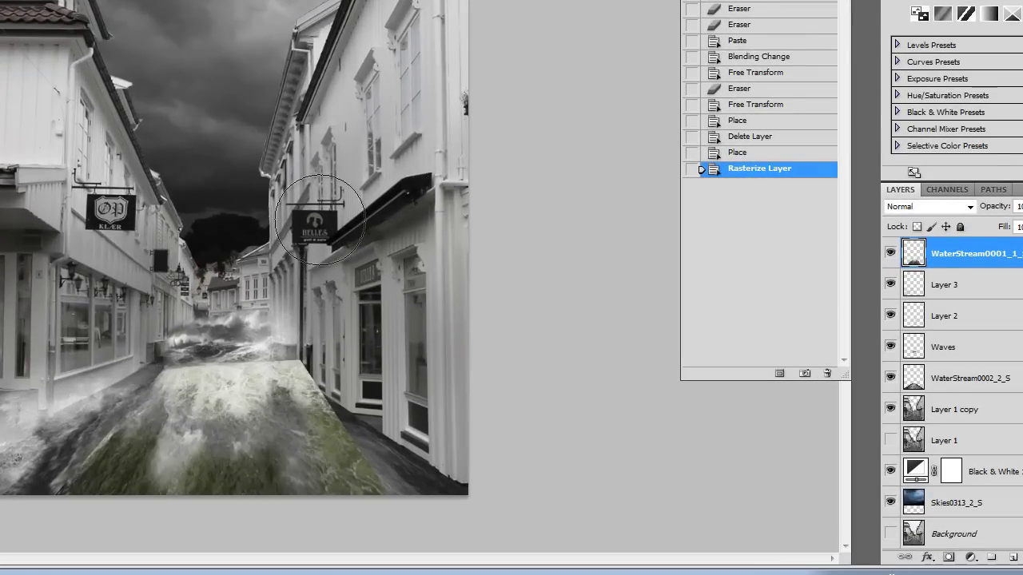
{"action": "mouse_move", "coordinate": [333, 432]}
{"action": "left_mouse_down"}
{"action": "mouse_move", "coordinate": [199, 471]}
{"action": "mouse_move", "coordinate": [96, 460]}
{"action": "left_mouse_up"}
{"action": "mouse_move", "coordinate": [122, 206]}
{"action": "left_mouse_down"}
{"action": "mouse_move", "coordinate": [272, 272]}
{"action": "mouse_move", "coordinate": [257, 210]}
{"action": "mouse_move", "coordinate": [240, 264]}
{"action": "mouse_move", "coordinate": [376, 343]}
{"action": "mouse_move", "coordinate": [445, 296]}
{"action": "left_mouse_up"}
Rotate and reposition the remaining WaterStream0001_1_S water along the foot of the left-hand houses
{"action": "key", "text": "ctrl+t"}
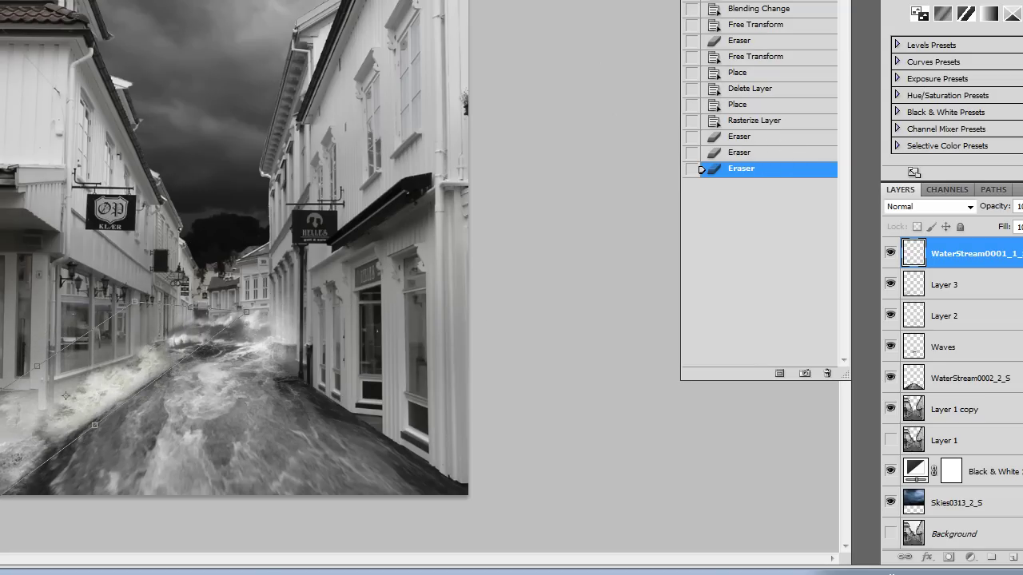
{"action": "key", "text": "Return"}
{"action": "key", "text": "ctrl+t"}
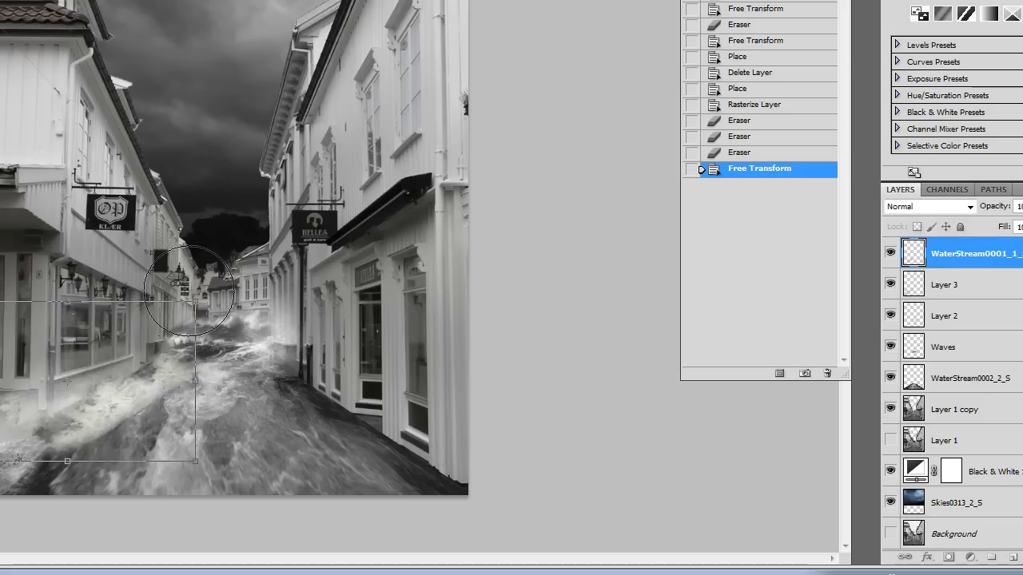
{"action": "key", "text": "Return"}
Blend the edges of the WaterStream0001_1_S water with the eraser and desaturate the layer with Hue/Saturation
{"action": "mouse_move", "coordinate": [358, 153]}
{"action": "left_mouse_down"}
{"action": "mouse_move", "coordinate": [319, 284]}
{"action": "mouse_move", "coordinate": [274, 331]}
{"action": "left_mouse_up"}
{"action": "mouse_move", "coordinate": [158, 261]}
{"action": "left_mouse_down"}
{"action": "mouse_move", "coordinate": [130, 235]}
{"action": "mouse_move", "coordinate": [172, 206]}
{"action": "left_mouse_up"}
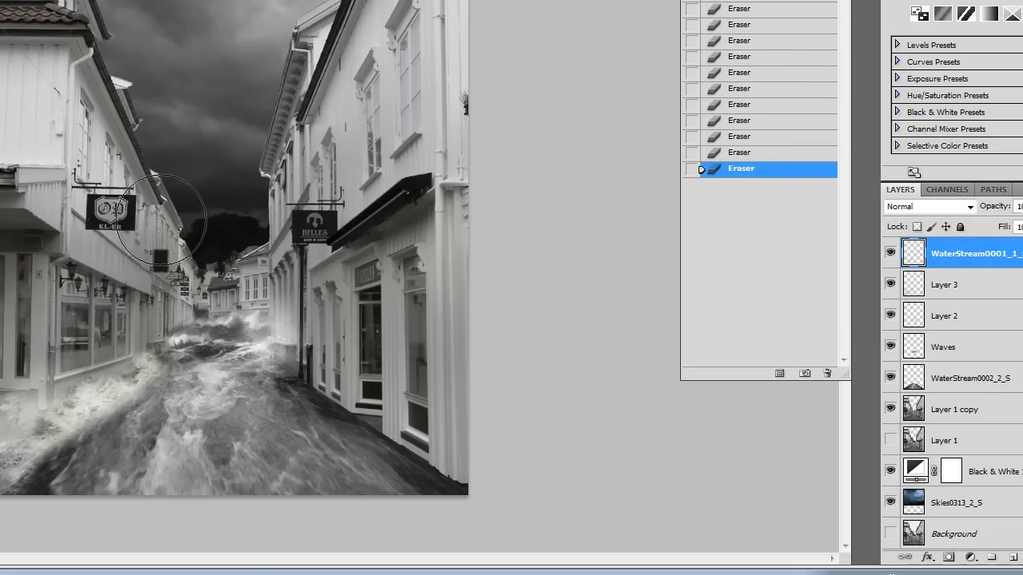
{"action": "key", "text": "ctrl+u"}
{"action": "key", "text": "Return"}
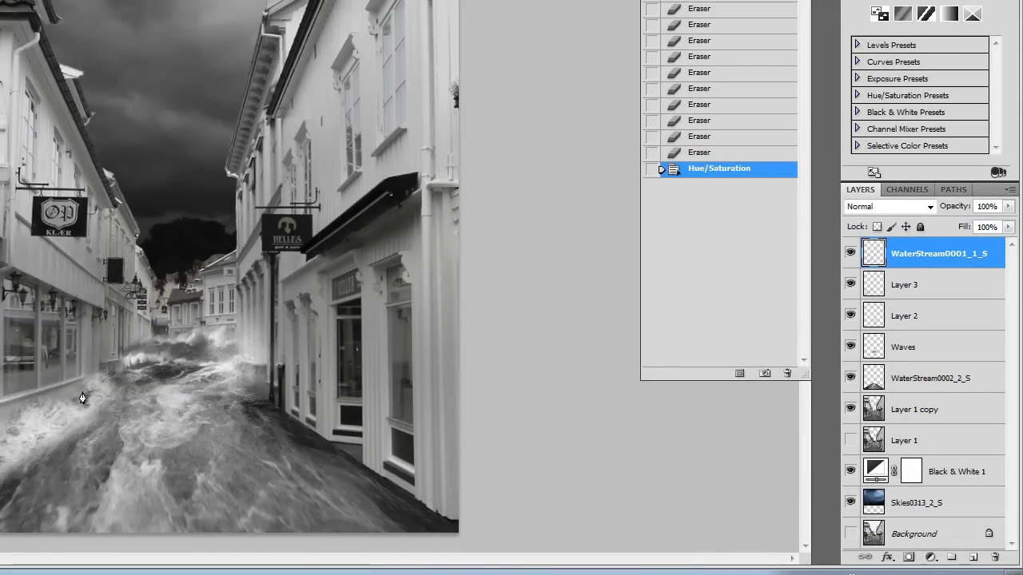
Erase the leftover foliage above the distant rooftops on Layer 1 copy
{"action": "scroll", "coordinate": [98, 386], "scroll_direction": "up", "scroll_amount": 8}
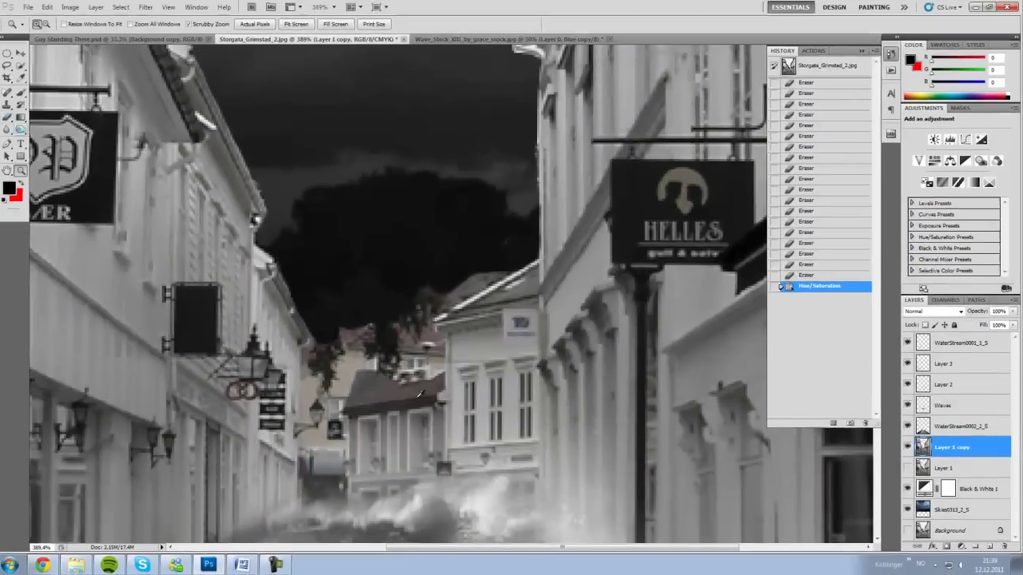
{"action": "right_click", "coordinate": [456, 227]}
{"action": "key", "text": "Escape"}
{"action": "left_click", "coordinate": [512, 250]}
{"action": "right_click", "coordinate": [511, 250]}
{"action": "key", "text": "Escape"}
{"action": "right_click", "coordinate": [465, 240]}
{"action": "key", "text": "Escape"}
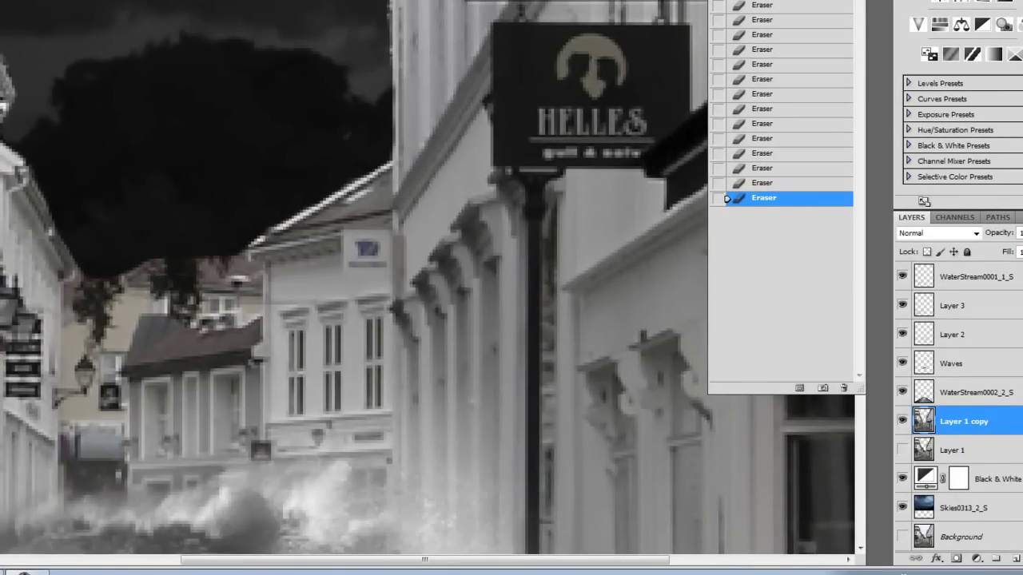
{"action": "key", "text": "ctrl+minus"}
{"action": "key", "text": "ctrl+minus"}
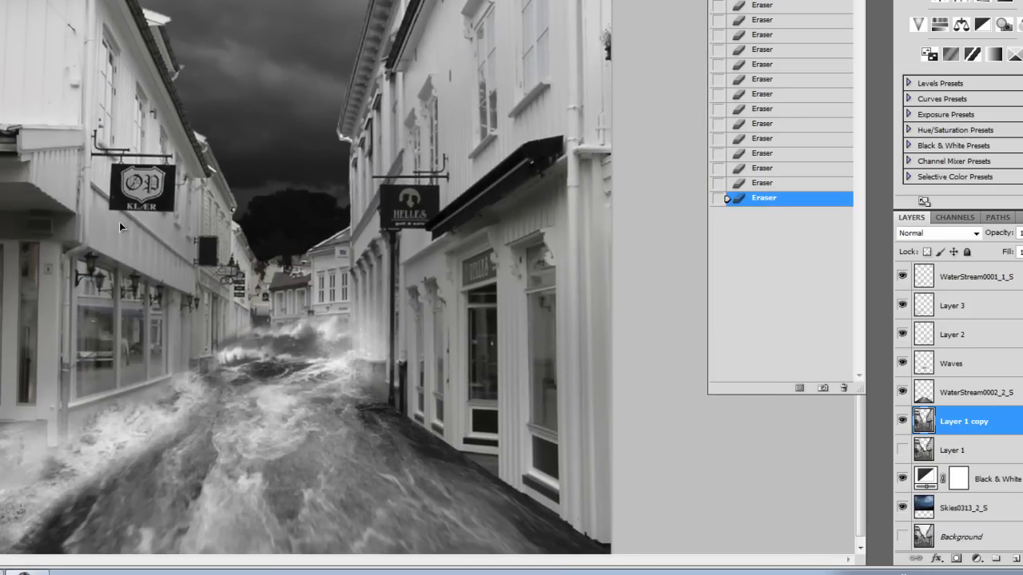
{"action": "key", "text": "ctrl+minus"}
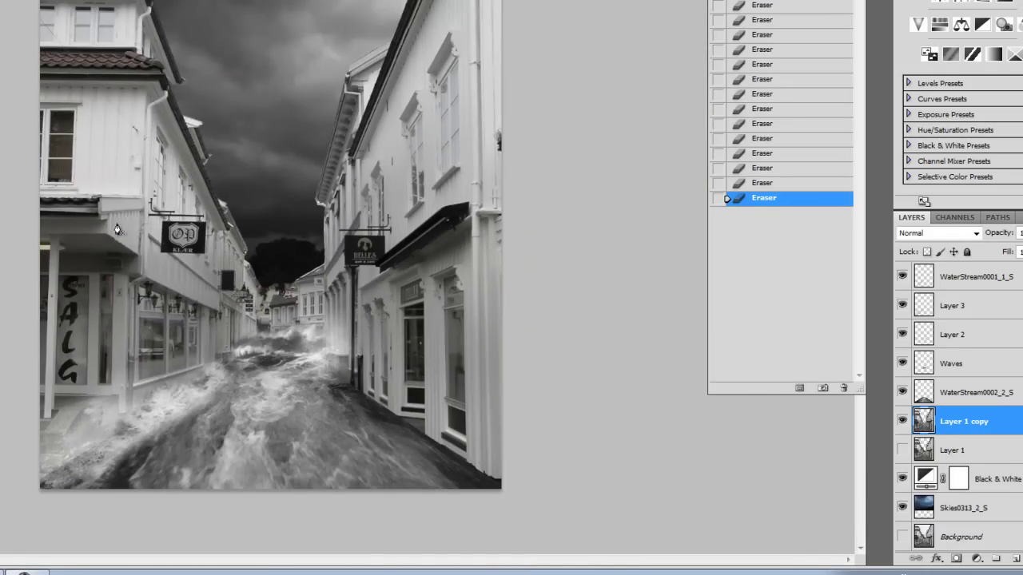
Duplicate the WaterStream0001_1_S layer, then mirror and enlarge the copy along the foot of the right-hand houses
{"action": "key", "text": "alt+bracketright"}
{"action": "key", "text": "alt+bracketright"}
{"action": "key", "text": "alt+bracketright"}
{"action": "key", "text": "alt+bracketright"}
{"action": "key", "text": "alt+bracketright"}
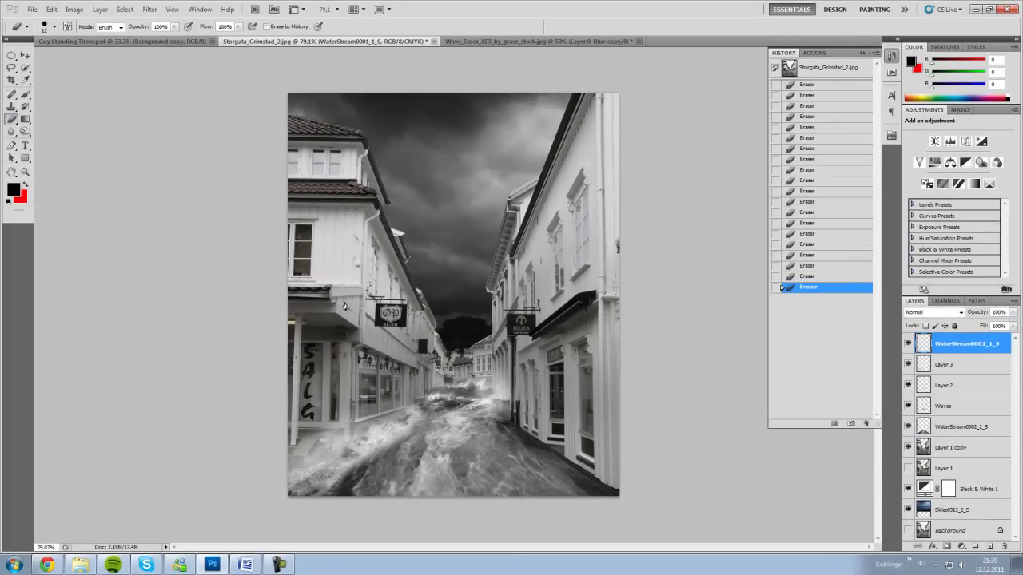
{"action": "key", "text": "ctrl+j"}
{"action": "key", "text": "ctrl+t"}
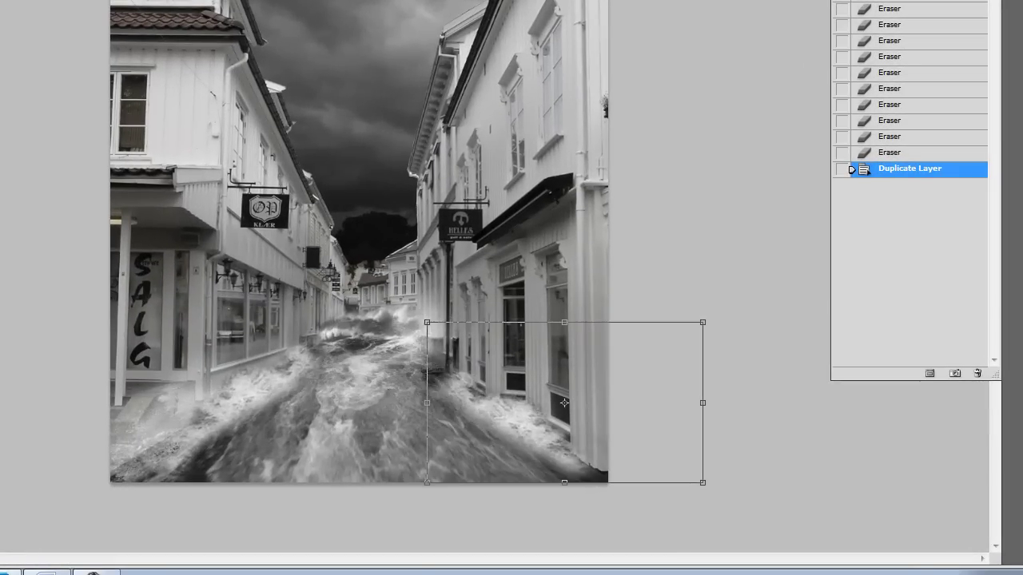
{"action": "mouse_move", "coordinate": [702, 483]}
{"action": "left_mouse_down"}
{"action": "mouse_move", "coordinate": [730, 491]}
{"action": "mouse_move", "coordinate": [713, 498]}
{"action": "left_mouse_up"}
{"action": "left_click_drag", "start_coordinate": [713, 313], "coordinate": [735, 295]}
{"action": "key", "text": "Return"}
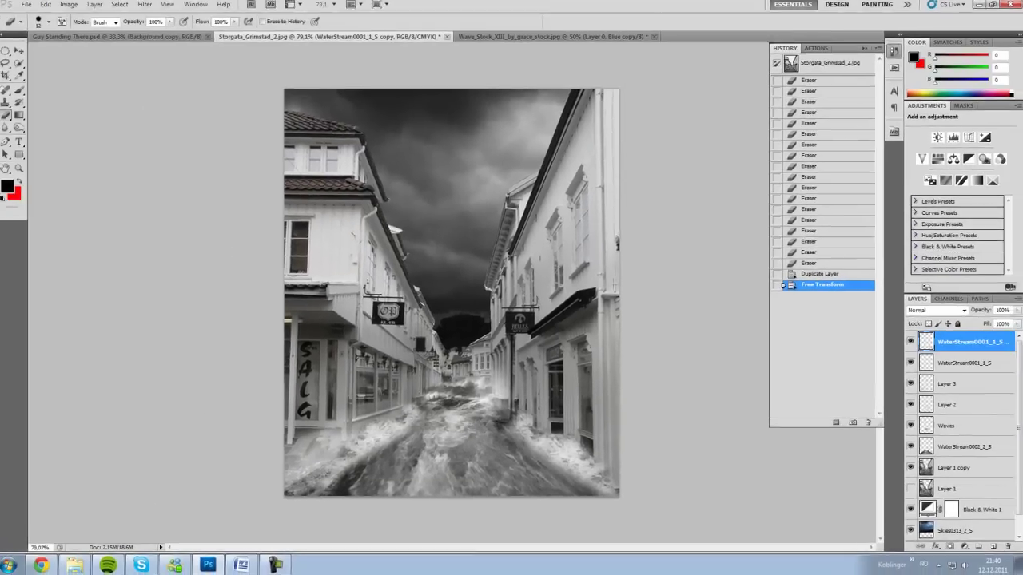
Place another WaterStream0002_2_S image as the uppermost layer and rasterize it
{"action": "key", "text": "Return"}
{"action": "right_click", "coordinate": [517, 193]}
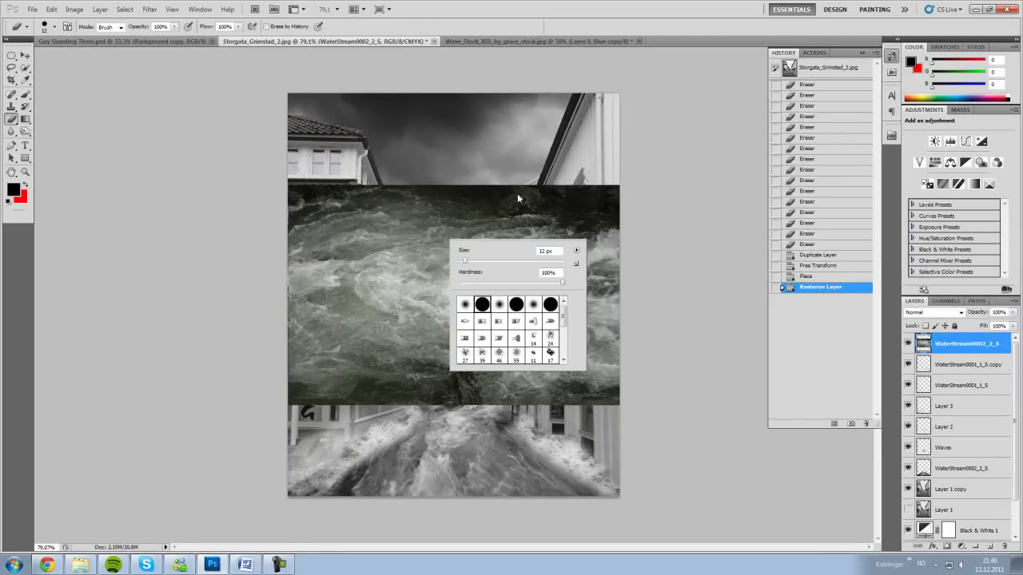
{"action": "key", "text": "Return"}
Erase most of the new WaterStream0002_2_S water and rotate the remaining patch along the right-hand houses
{"action": "mouse_move", "coordinate": [376, 212]}
{"action": "left_mouse_down"}
{"action": "mouse_move", "coordinate": [336, 264]}
{"action": "mouse_move", "coordinate": [479, 367]}
{"action": "mouse_move", "coordinate": [390, 339]}
{"action": "mouse_move", "coordinate": [529, 440]}
{"action": "left_mouse_up"}
{"action": "key", "text": "ctrl+t"}
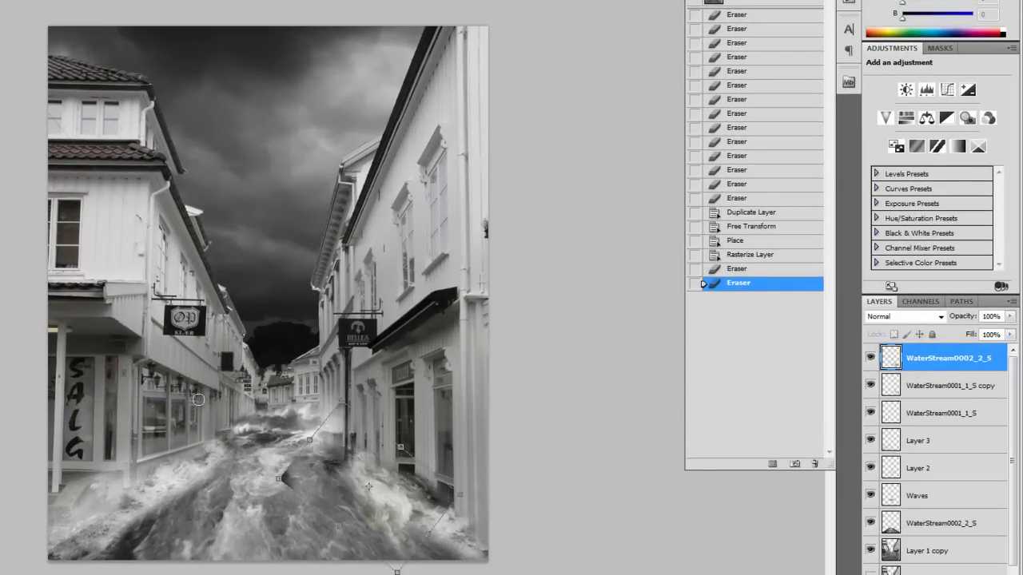
{"action": "key", "text": "Return"}
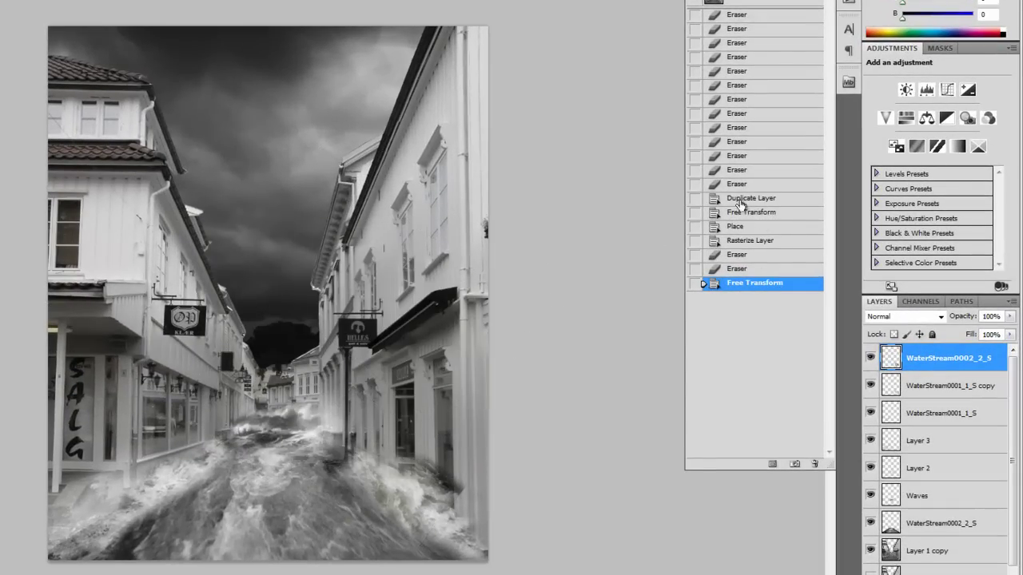
Erase excess water from the upper WaterStream0002_2_S patch, then move and transform it along the right-hand houses
{"action": "left_click_drag", "start_coordinate": [376, 451], "coordinate": [464, 504]}
{"action": "left_click_drag", "start_coordinate": [144, 457], "coordinate": [191, 443]}
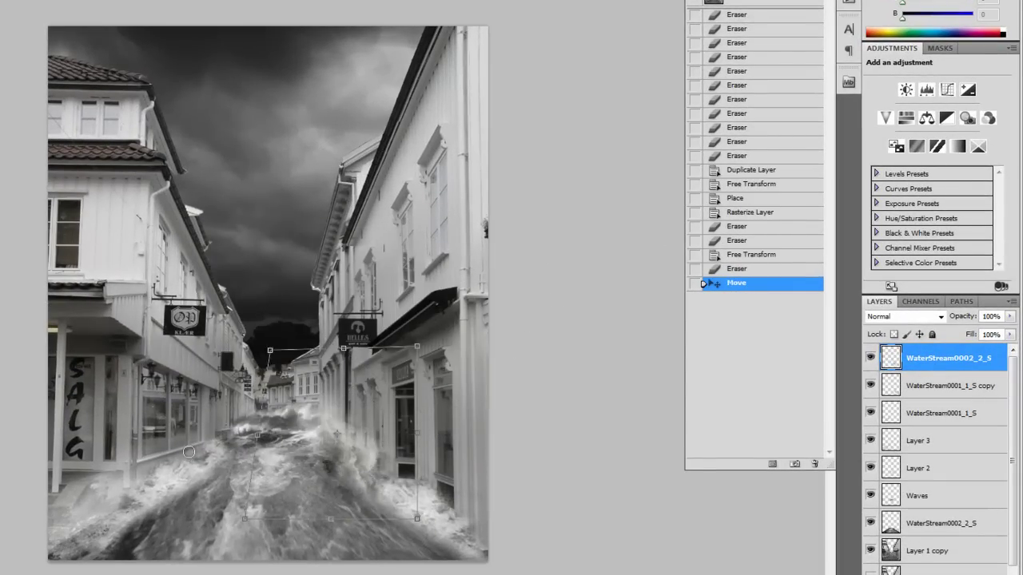
{"action": "key", "text": "Return"}
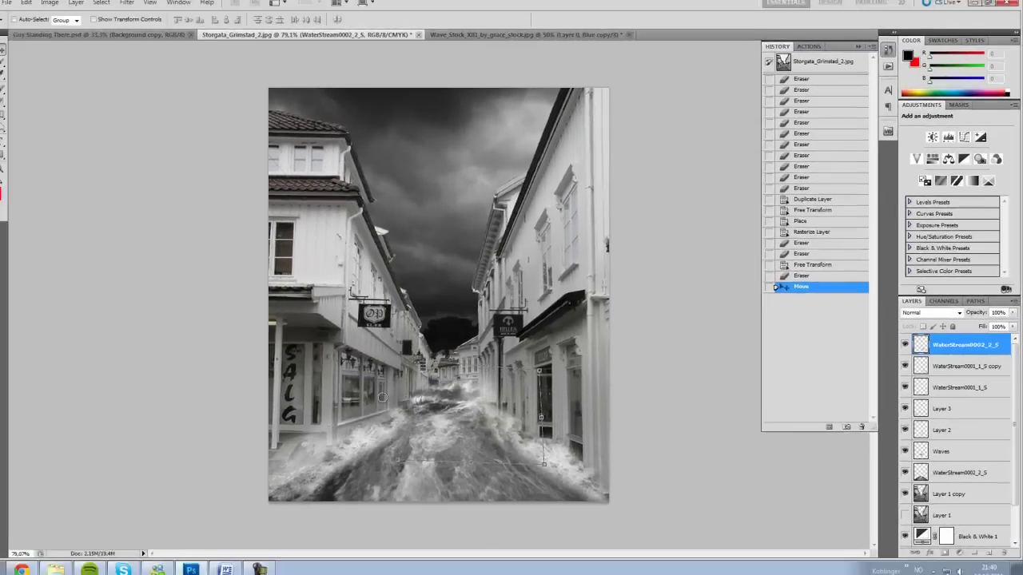
Set the upper WaterStream0002_2_S layer's saturation to -100 and erase its unwanted edges
{"action": "key", "text": "ctrl+u"}
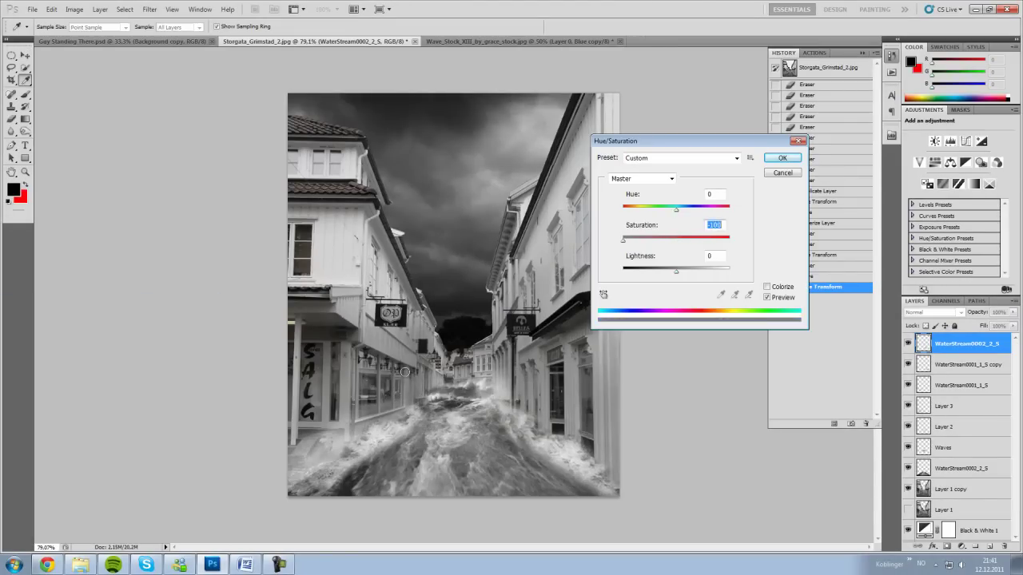
{"action": "key", "text": "Return"}
{"action": "key", "text": "e"}
{"action": "mouse_move", "coordinate": [356, 452]}
{"action": "left_mouse_down"}
{"action": "mouse_move", "coordinate": [380, 466]}
{"action": "mouse_move", "coordinate": [337, 461]}
{"action": "left_mouse_up"}
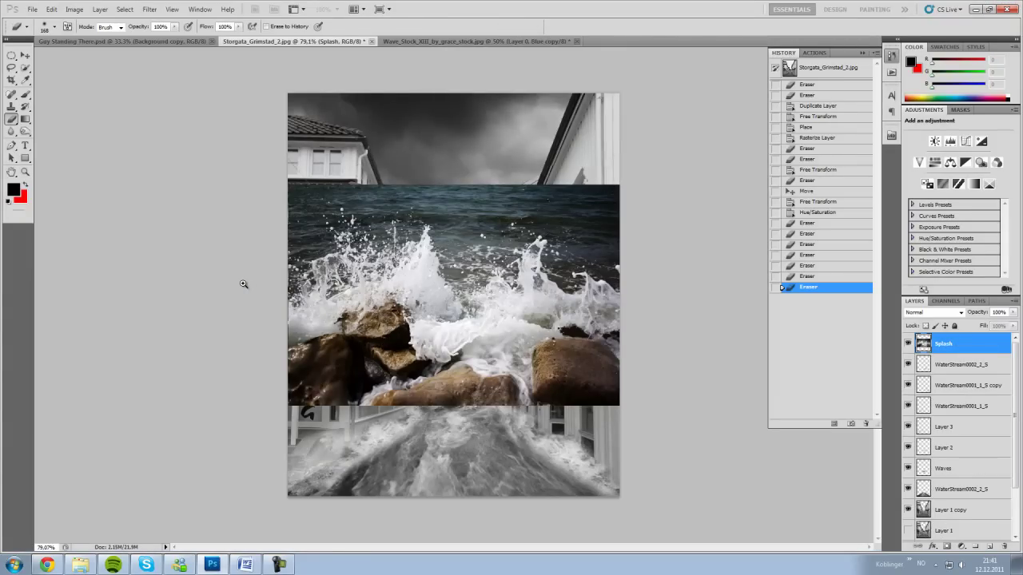
Rasterize the Splash layer, set its saturation to -100 and its blend mode to Lighten
{"action": "right_click", "coordinate": [951, 344]}
{"action": "left_click", "coordinate": [983, 177]}
{"action": "key", "text": "ctrl+u"}
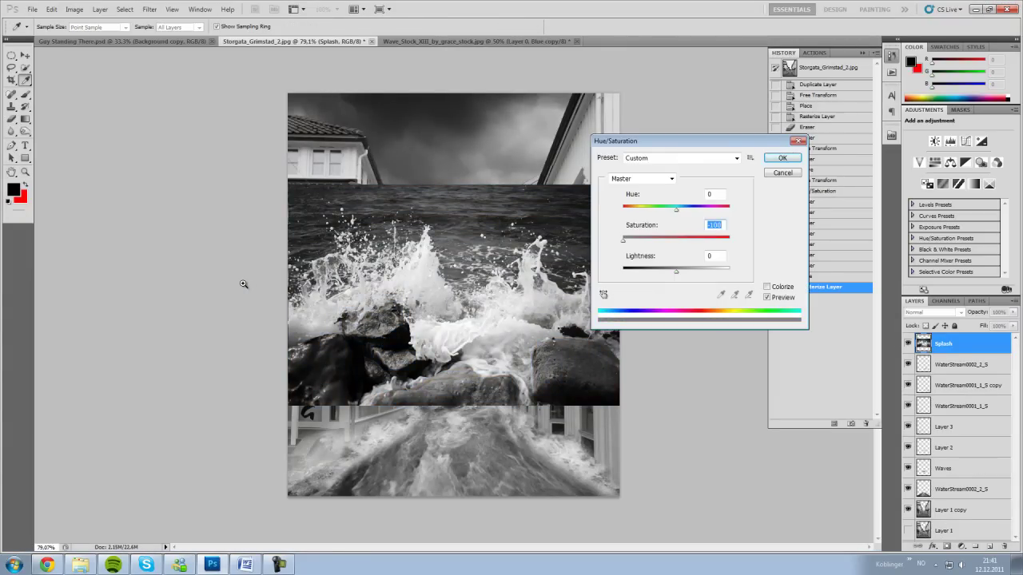
{"action": "key", "text": "Return"}
{"action": "key", "text": "b"}
{"action": "key", "text": "alt+shift+g"}
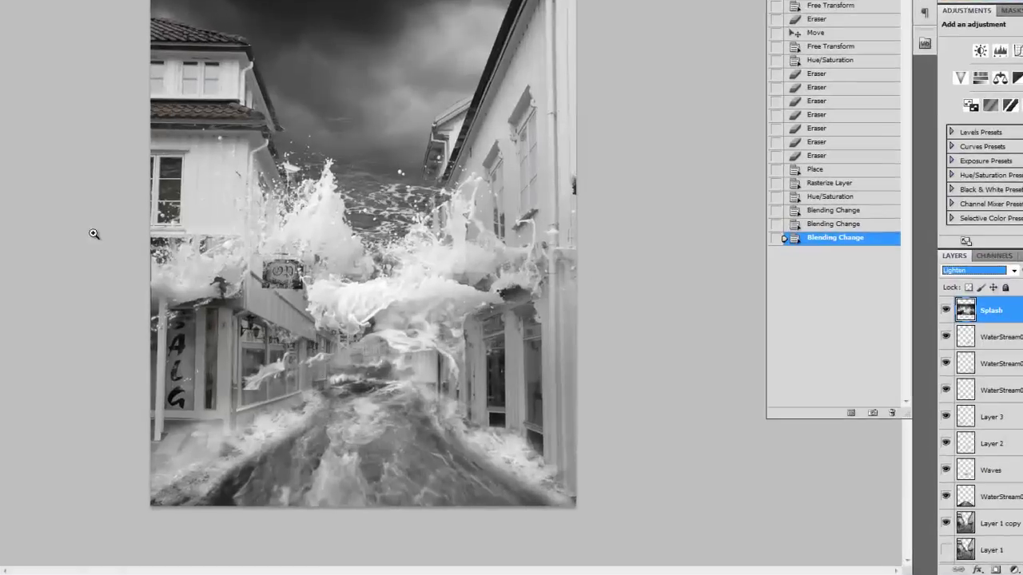
Shrink the Splash layer into the lower-left corner of the street scene and erase its excess parts
{"action": "key", "text": "ctrl+t"}
{"action": "left_click_drag", "start_coordinate": [288, 183], "coordinate": [455, 295]}
{"action": "left_click_drag", "start_coordinate": [537, 368], "coordinate": [366, 457]}
{"action": "left_click_drag", "start_coordinate": [163, 455], "coordinate": [60, 472]}
{"action": "key", "text": "Return"}
{"action": "key", "text": "e"}
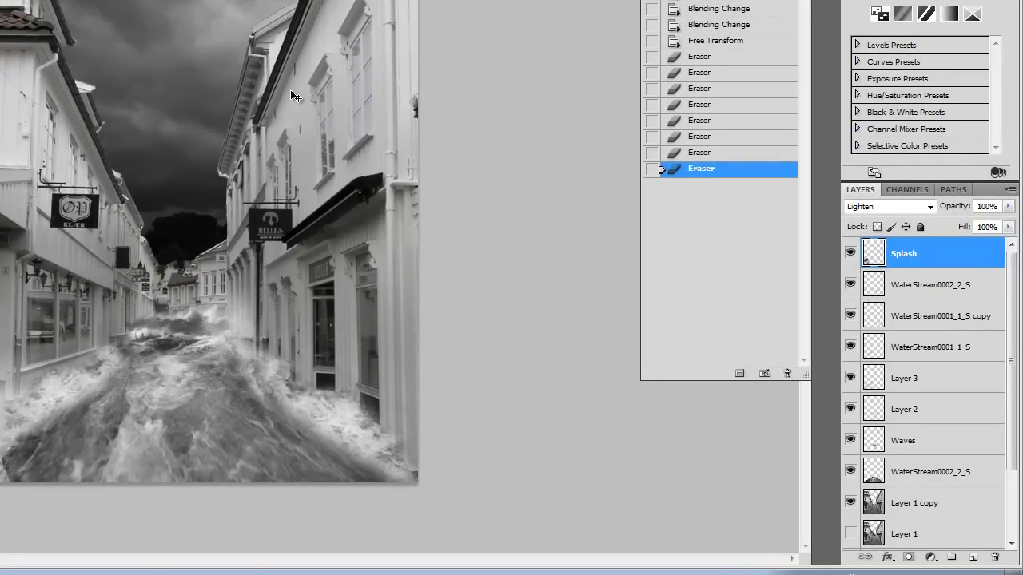
Add a Color Balance adjustment layer with midtones at -12, 0 and 17, and lower its opacity to 61%
{"action": "key", "text": "ctrl+b"}
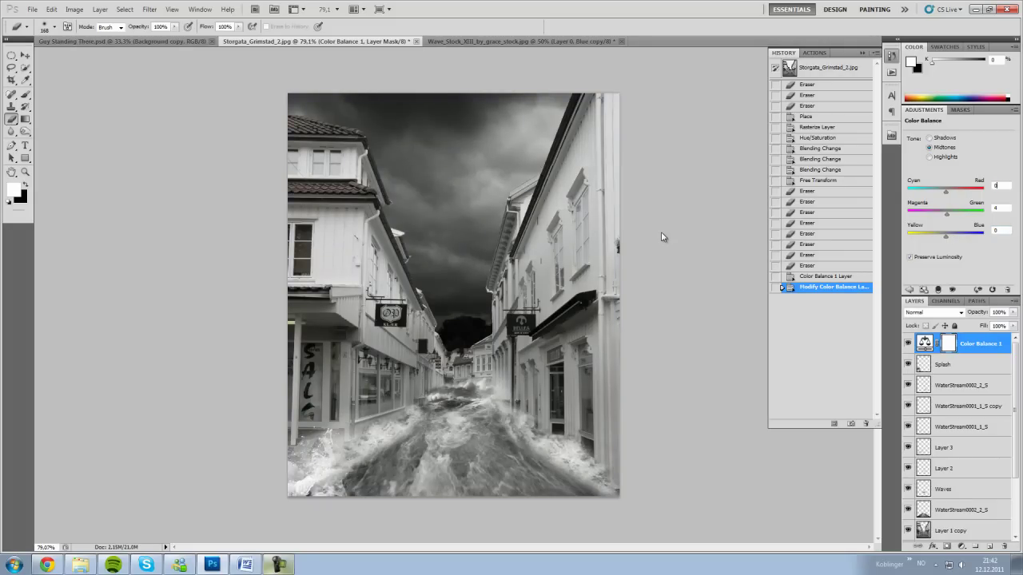
{"action": "key", "text": "Tab"}
{"action": "type", "text": "18"}
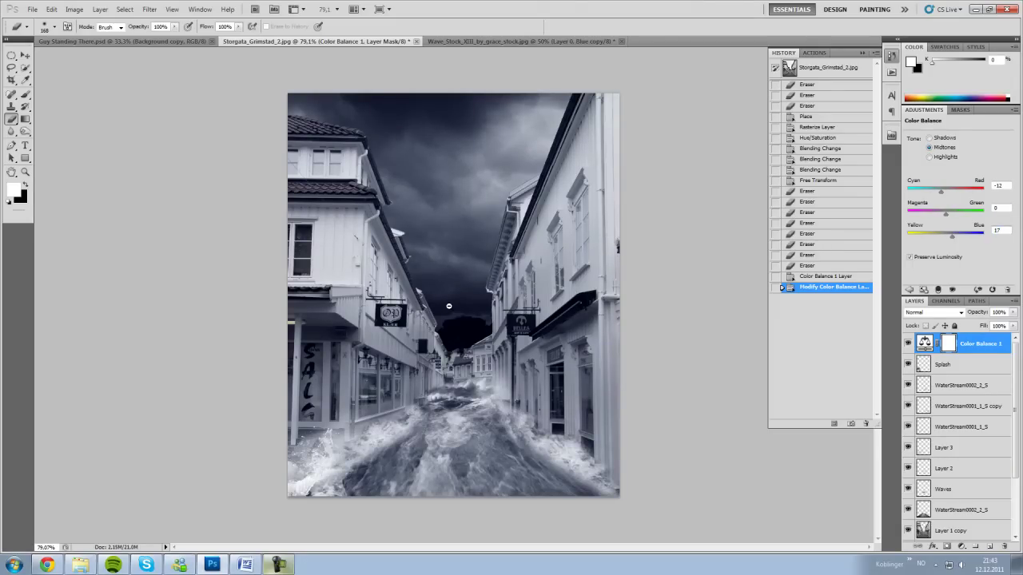
{"action": "left_click_drag", "start_coordinate": [757, 368], "coordinate": [949, 384]}
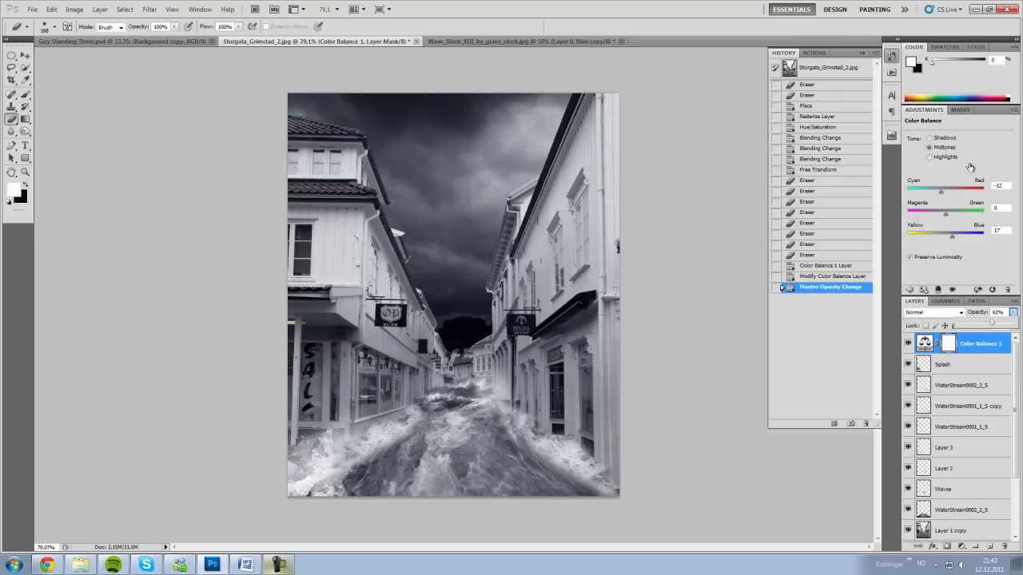
Check the WaterStream0001_1_S copy layer by toggling its visibility, and erase its excess water along the right-hand house walls
{"action": "left_click", "coordinate": [907, 406]}
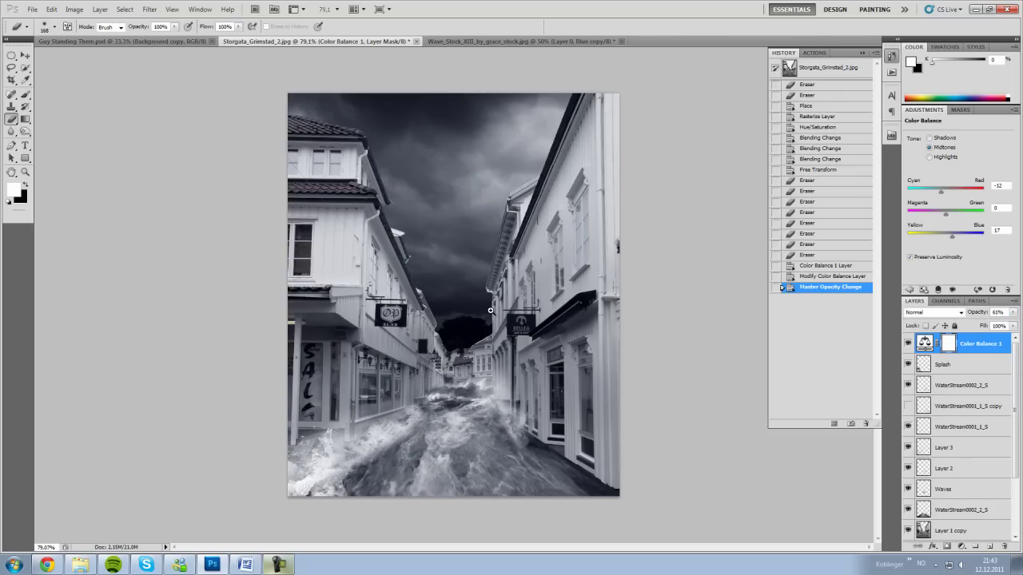
{"action": "left_click", "coordinate": [908, 406]}
{"action": "left_click", "coordinate": [967, 406]}
{"action": "right_click", "coordinate": [572, 369]}
{"action": "left_click_drag", "start_coordinate": [575, 415], "coordinate": [600, 464]}
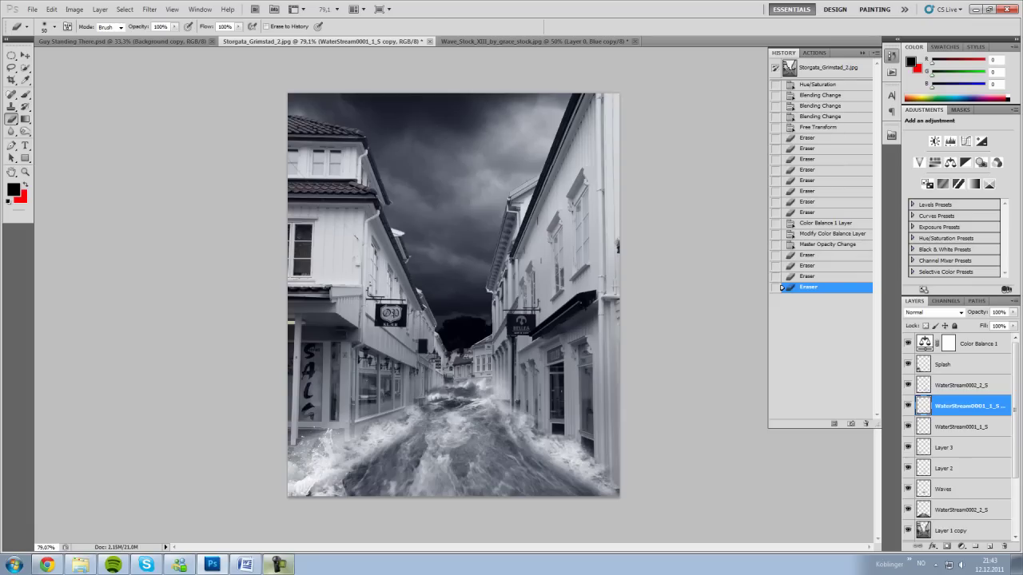
Group the layers from Splash down to Waves and bring the lower WaterStream0002_2_S layer into the group
{"action": "left_click", "coordinate": [943, 364]}
{"action": "left_click", "coordinate": [942, 489], "text": "shift"}
{"action": "key", "text": "ctrl+g"}
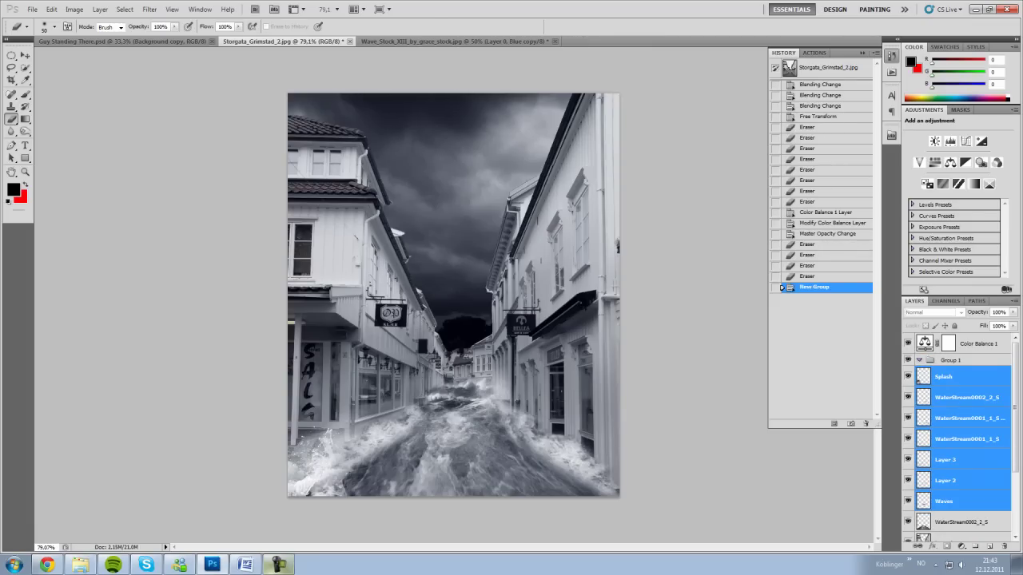
{"action": "left_click", "coordinate": [919, 361]}
{"action": "left_click_drag", "start_coordinate": [967, 376], "coordinate": [967, 369]}
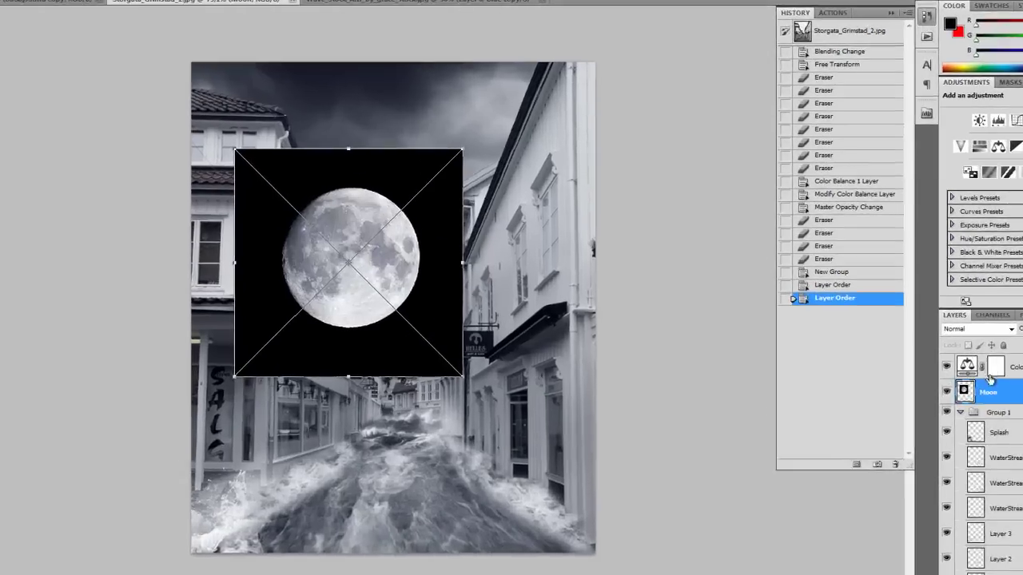
Set the placed Moon layer to Screen blending, then shrink and position it beside the left-hand rooftops
{"action": "key", "text": "Return"}
{"action": "left_click", "coordinate": [933, 312]}
{"action": "left_click", "coordinate": [927, 120]}
{"action": "left_click_drag", "start_coordinate": [264, 263], "coordinate": [312, 201]}
{"action": "key", "text": "ctrl+t"}
{"action": "left_click_drag", "start_coordinate": [439, 92], "coordinate": [365, 149]}
{"action": "left_click_drag", "start_coordinate": [292, 218], "coordinate": [293, 275]}
{"action": "key", "text": "Return"}
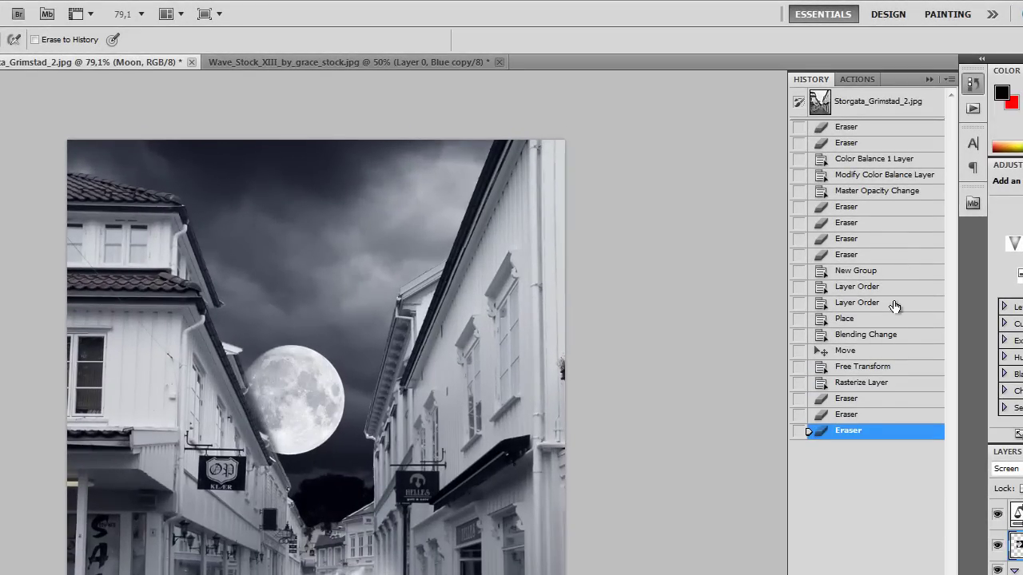
Nudge the Moon up and left behind the left-hand roofline and lower its opacity to 29%
{"action": "key", "text": "v"}
{"action": "key", "text": "Up"}
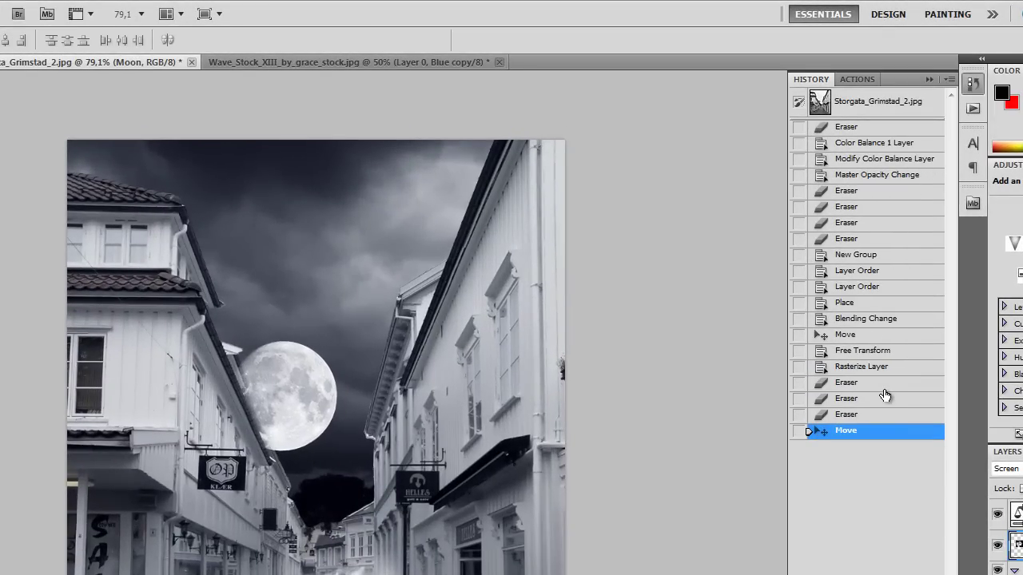
{"action": "key", "text": "z"}
{"action": "key", "text": "6"}
{"action": "key", "text": "9"}
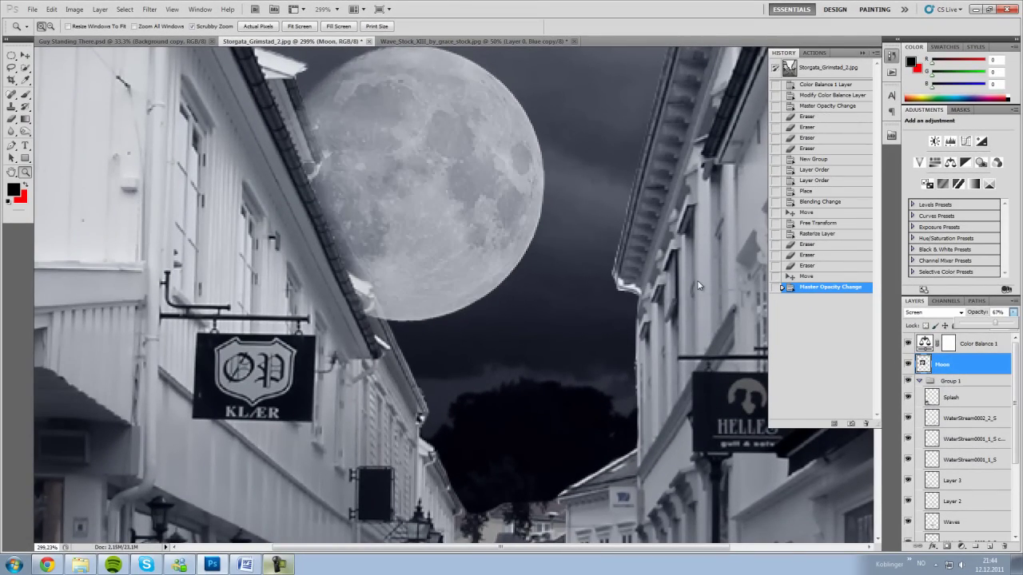
{"action": "left_click_drag", "start_coordinate": [1013, 312], "coordinate": [974, 323]}
{"action": "key", "text": "v"}
{"action": "left_click_drag", "start_coordinate": [423, 184], "coordinate": [408, 187]}
Erase the part of the Moon that overlaps the left-hand house, using a small eraser brush along the roofline
{"action": "key", "text": "e"}
{"action": "right_click", "coordinate": [319, 119]}
{"action": "double_click", "coordinate": [392, 181]}
{"action": "right_click", "coordinate": [308, 118]}
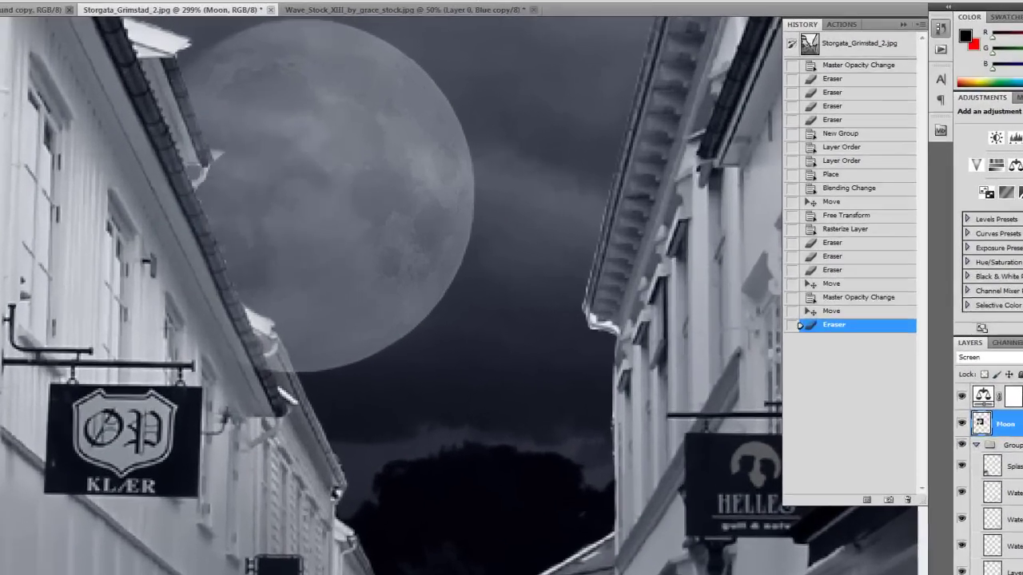
{"action": "left_click_drag", "start_coordinate": [112, 169], "coordinate": [102, 180]}
{"action": "left_click_drag", "start_coordinate": [104, 178], "coordinate": [96, 188]}
{"action": "left_click_drag", "start_coordinate": [98, 186], "coordinate": [91, 195]}
{"action": "left_click_drag", "start_coordinate": [89, 147], "coordinate": [84, 184]}
{"action": "left_click_drag", "start_coordinate": [83, 185], "coordinate": [81, 207]}
{"action": "left_click_drag", "start_coordinate": [80, 137], "coordinate": [80, 209]}
Undo the last three eraser strokes and erase the Moon's overlap down along the left-hand gutter again
{"action": "key", "text": "ctrl+alt+z"}
{"action": "key", "text": "ctrl+alt+z"}
{"action": "key", "text": "ctrl+alt+z"}
{"action": "left_click_drag", "start_coordinate": [92, 200], "coordinate": [96, 249]}
{"action": "left_click_drag", "start_coordinate": [102, 174], "coordinate": [72, 236]}
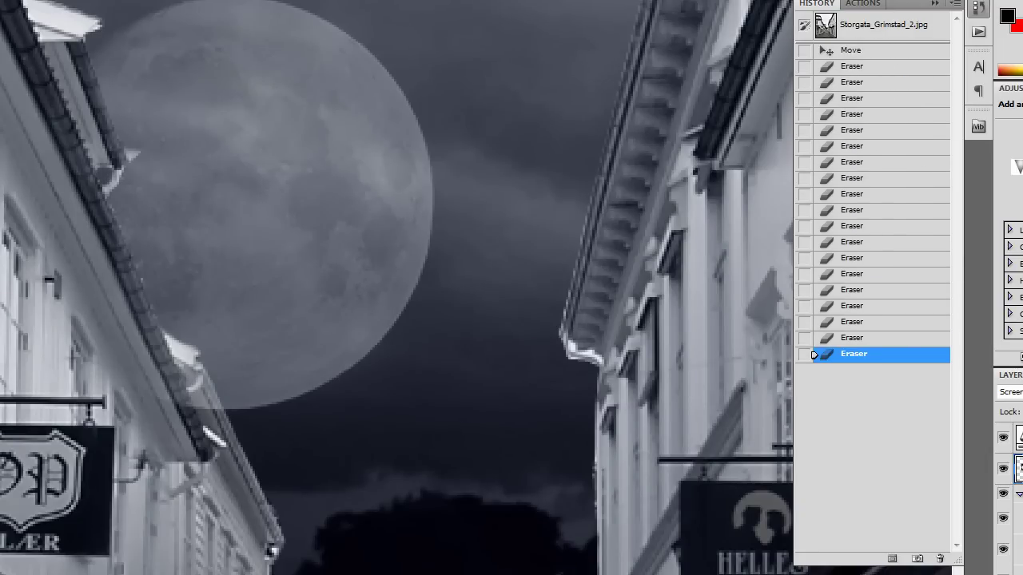
{"action": "left_click_drag", "start_coordinate": [108, 194], "coordinate": [100, 222]}
{"action": "left_click_drag", "start_coordinate": [118, 242], "coordinate": [152, 360]}
{"action": "left_click_drag", "start_coordinate": [129, 274], "coordinate": [171, 386]}
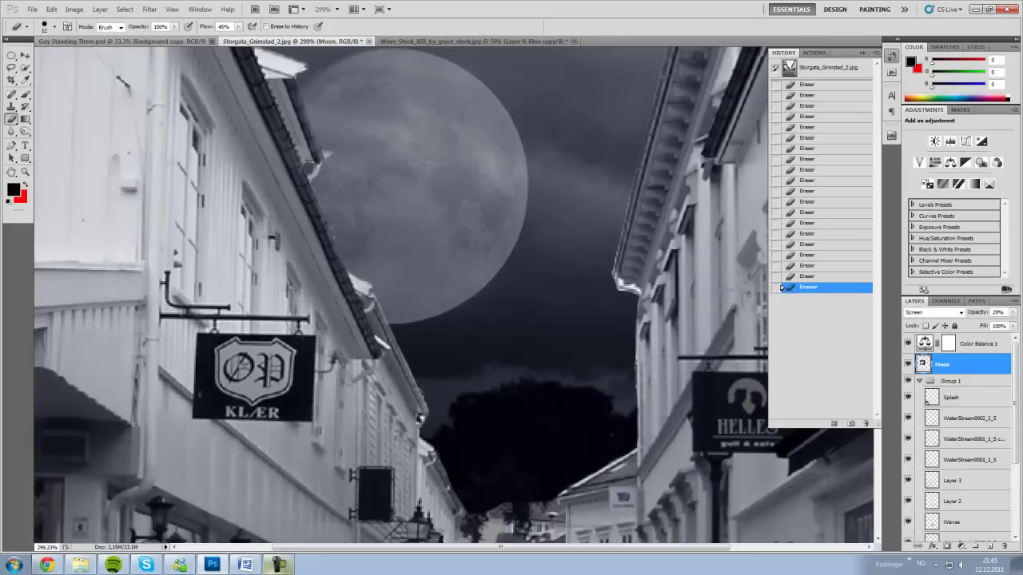
Restore the Moon layer's opacity to 100% and erase its remaining overlap on the left-hand house
{"action": "left_click_drag", "start_coordinate": [987, 312], "coordinate": [1008, 312]}
{"action": "left_click_drag", "start_coordinate": [271, 121], "coordinate": [299, 174]}
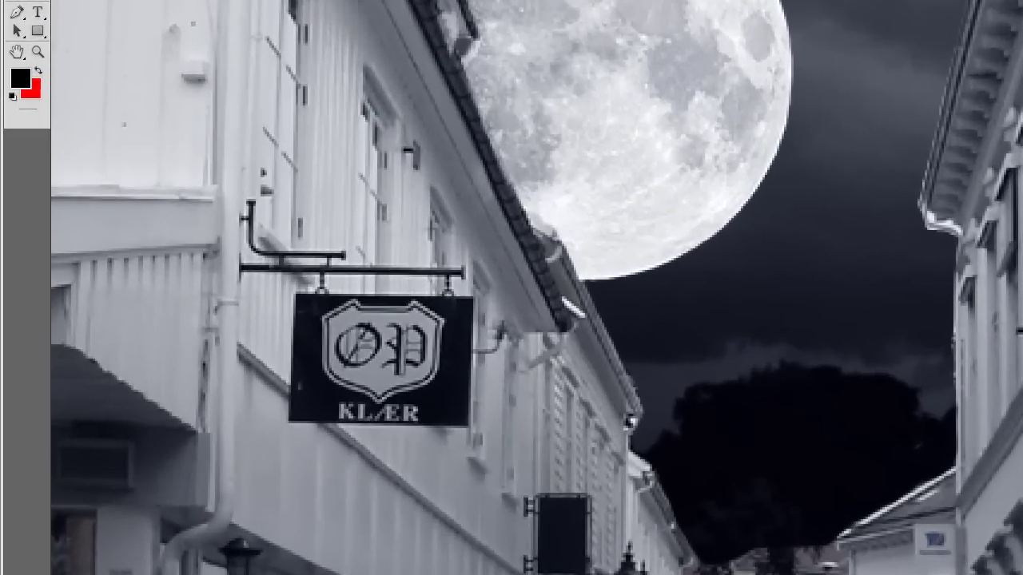
{"action": "key", "text": "z"}
{"action": "key", "text": "ctrl+minus"}
{"action": "key", "text": "ctrl+plus"}
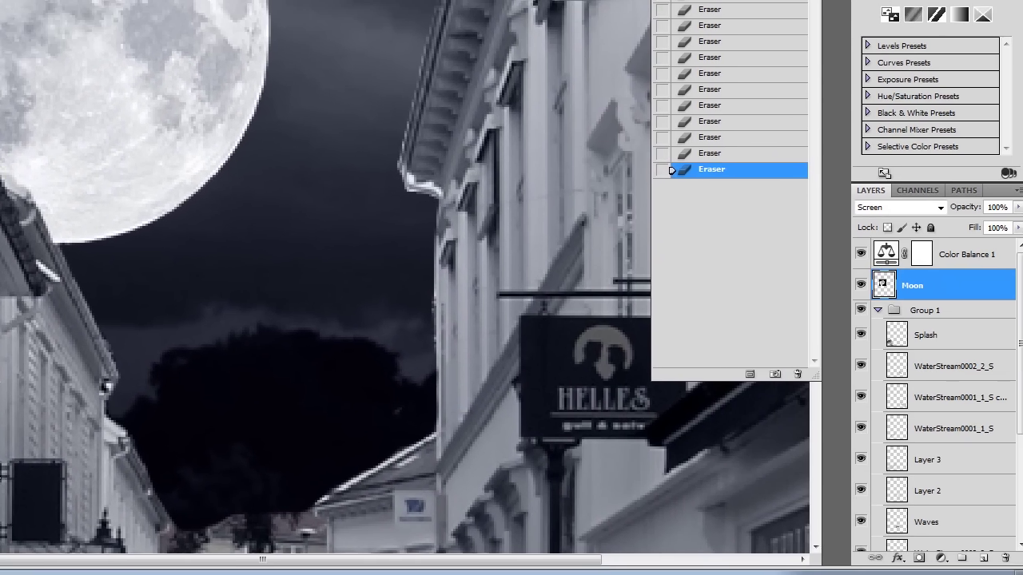
{"action": "mouse_move", "coordinate": [660, 168]}
{"action": "left_mouse_down"}
{"action": "mouse_move", "coordinate": [661, 136]}
{"action": "mouse_move", "coordinate": [661, 170]}
{"action": "left_mouse_up"}
{"action": "key", "text": "ctrl+0"}
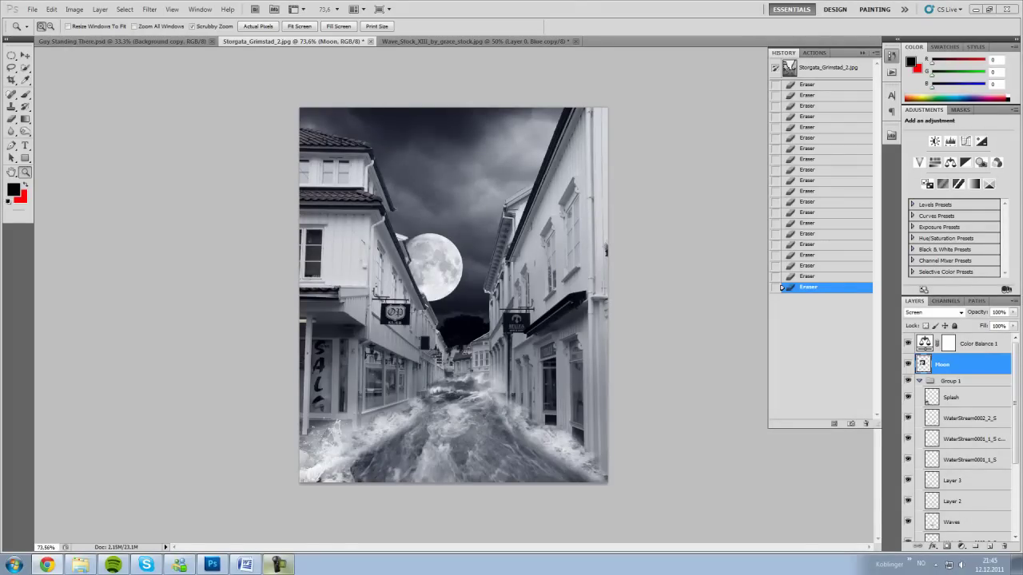
Place the Skies0332_2_S image enlarged over the canvas, rasterize it and put it beneath Layer 1 copy
{"action": "left_click_drag", "start_coordinate": [299, 200], "coordinate": [142, 82]}
{"action": "key", "text": "Return"}
{"action": "right_click", "coordinate": [959, 365]}
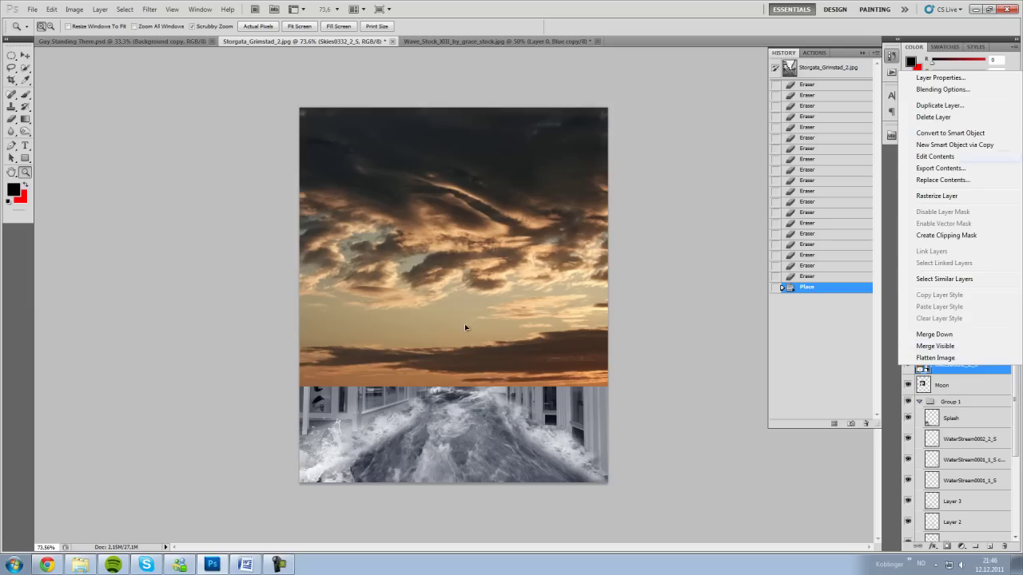
{"action": "key", "text": "Return"}
{"action": "key", "text": "ctrl+z"}
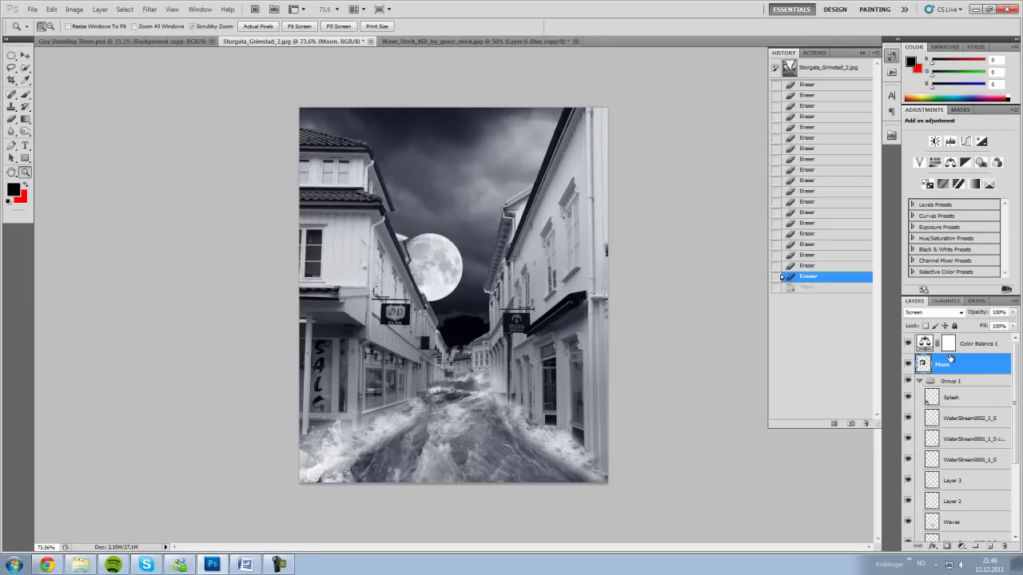
{"action": "key", "text": "ctrl+z"}
{"action": "right_click", "coordinate": [929, 318]}
{"action": "key", "text": "Return"}
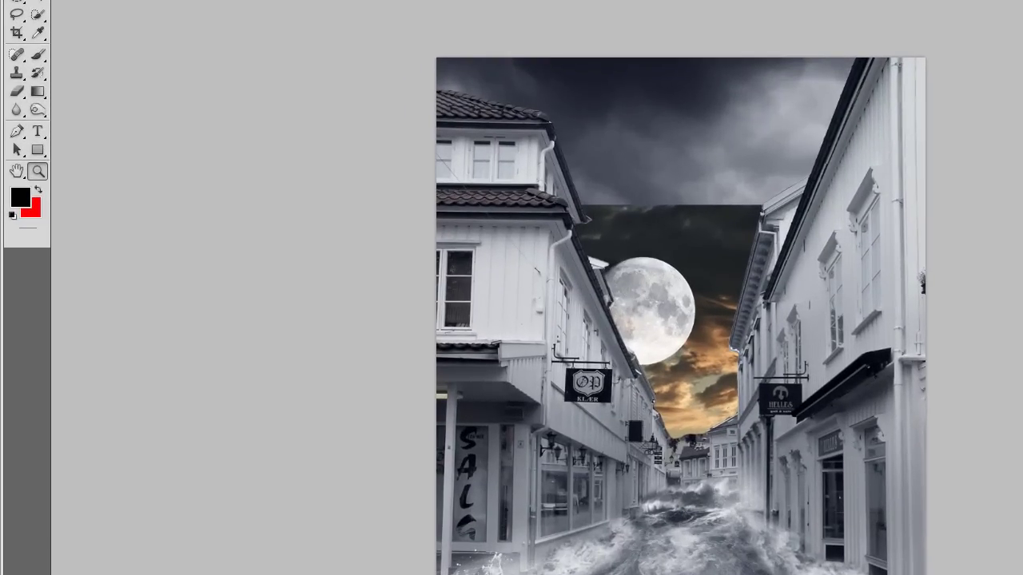
Fit the Skies0332_2_S layer to the upper edge of the canvas and set its saturation to -100
{"action": "left_click_drag", "start_coordinate": [663, 335], "coordinate": [663, 175]}
{"action": "key", "text": "ctrl+t"}
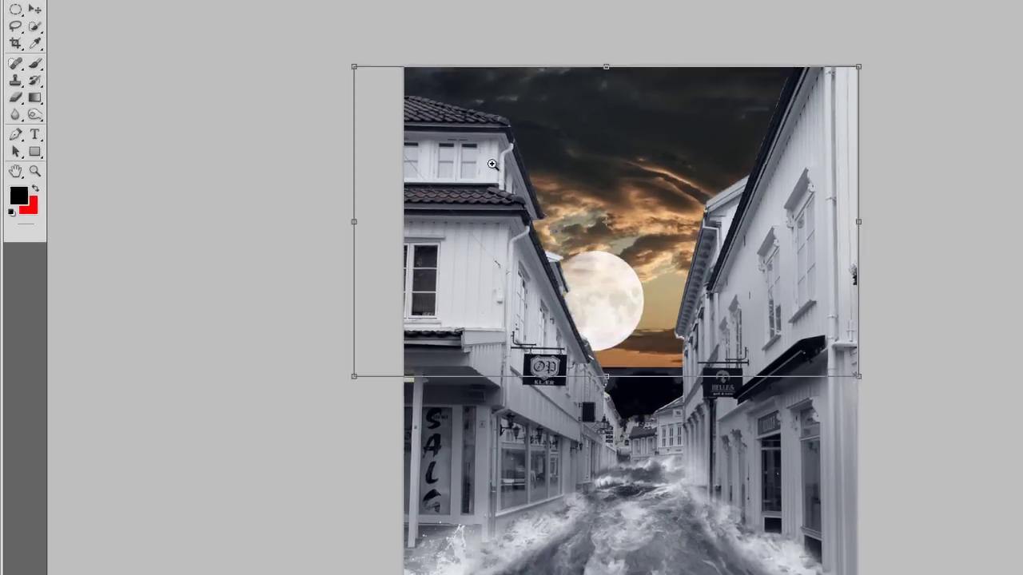
{"action": "key", "text": "Return"}
{"action": "key", "text": "ctrl+u"}
{"action": "left_click_drag", "start_coordinate": [696, 221], "coordinate": [632, 222]}
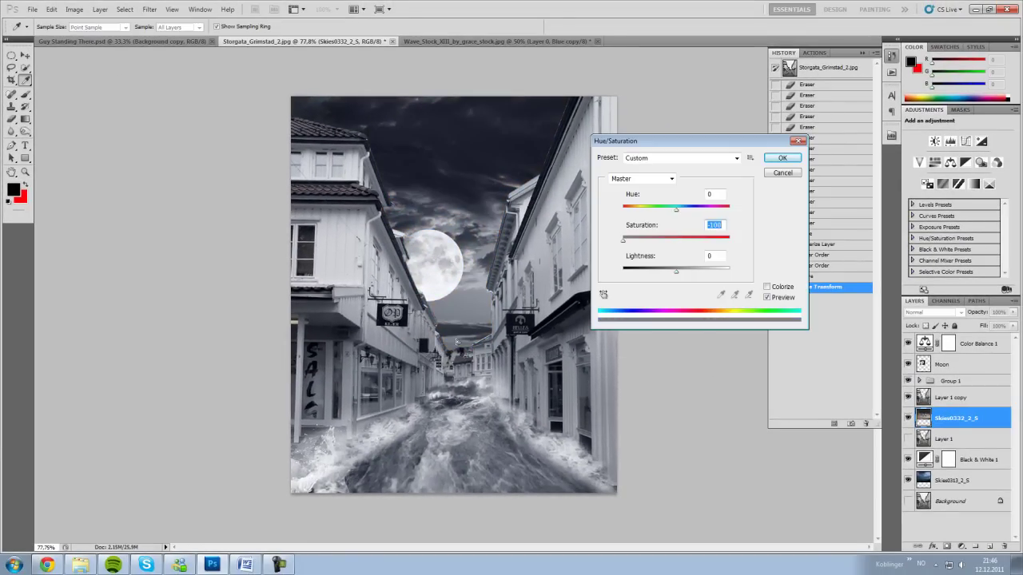
{"action": "key", "text": "Return"}
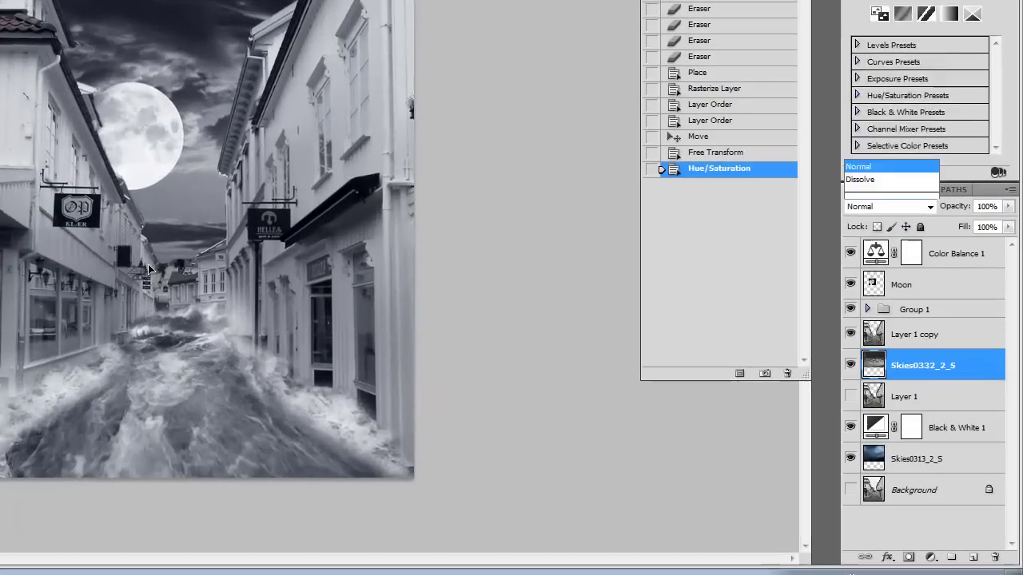
{"action": "key", "text": "shift+alt+s"}
{"action": "key", "text": "ctrl+z"}
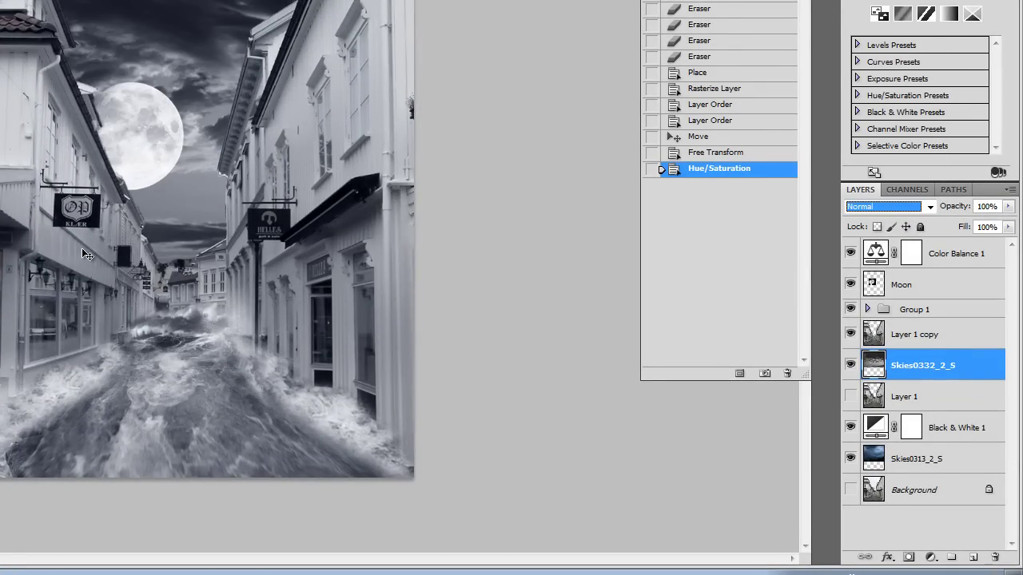
Erase the dark foliage above the distant rooftops on Layer 1 copy to reveal the new sky
{"action": "key", "text": "ctrl+plus"}
{"action": "key", "text": "ctrl+plus"}
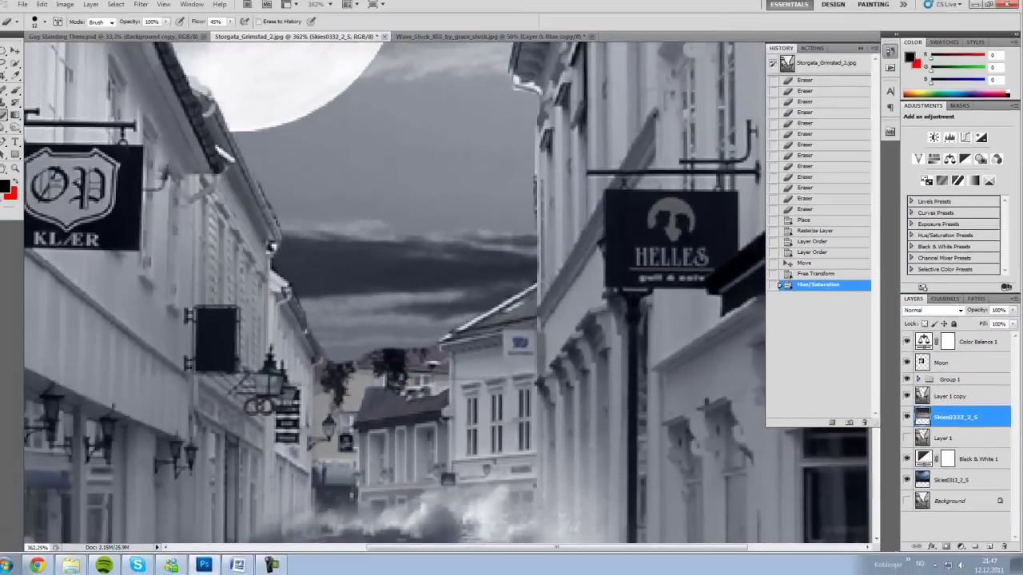
{"action": "key", "text": "alt+bracketright"}
{"action": "right_click", "coordinate": [412, 275]}
{"action": "key", "text": "bracketright"}
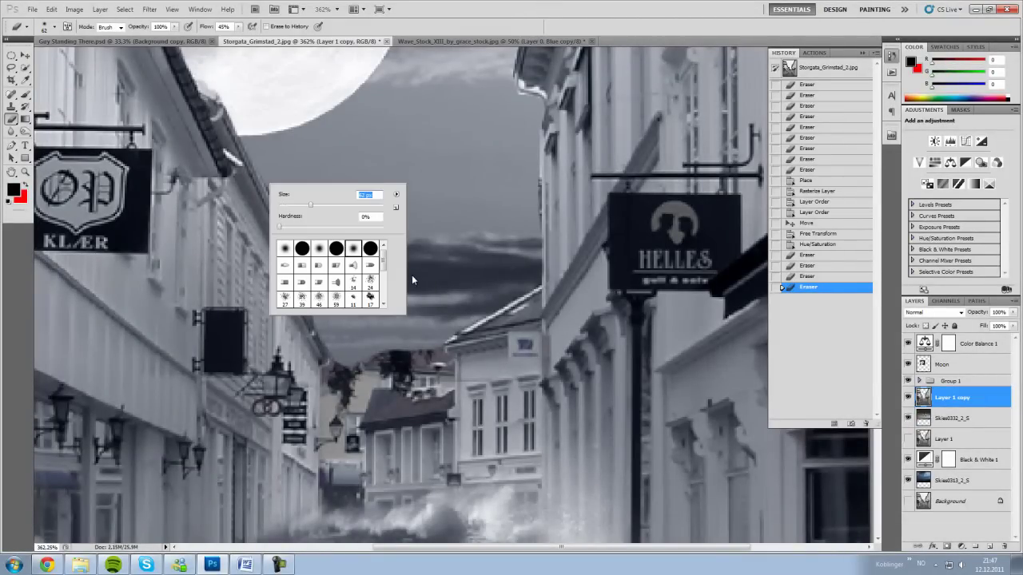
{"action": "key", "text": "Return"}
{"action": "right_click", "coordinate": [644, 274]}
{"action": "mouse_move", "coordinate": [363, 359]}
{"action": "left_mouse_down"}
{"action": "mouse_move", "coordinate": [446, 363]}
{"action": "mouse_move", "coordinate": [457, 396]}
{"action": "left_mouse_up"}
Try to erase the foliage remnants right above the distant dark roof with a smaller eraser brush
{"action": "right_click", "coordinate": [508, 346]}
{"action": "key", "text": "Return"}
{"action": "right_click", "coordinate": [504, 344]}
{"action": "key", "text": "bracketleft"}
{"action": "key", "text": "Return"}
{"action": "left_click_drag", "start_coordinate": [375, 376], "coordinate": [406, 384]}
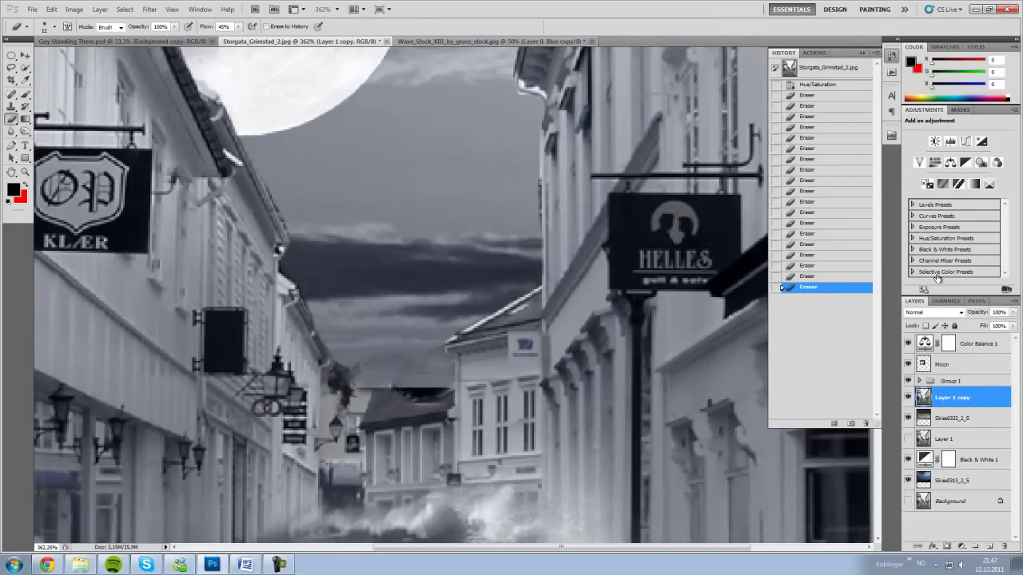
Undo the last five eraser strokes on Layer 1 copy
{"action": "key", "text": "ctrl+alt+z"}
{"action": "key", "text": "ctrl+alt+z"}
{"action": "key", "text": "ctrl+alt+z"}
{"action": "key", "text": "ctrl+alt+z"}
{"action": "key", "text": "ctrl+alt+z"}
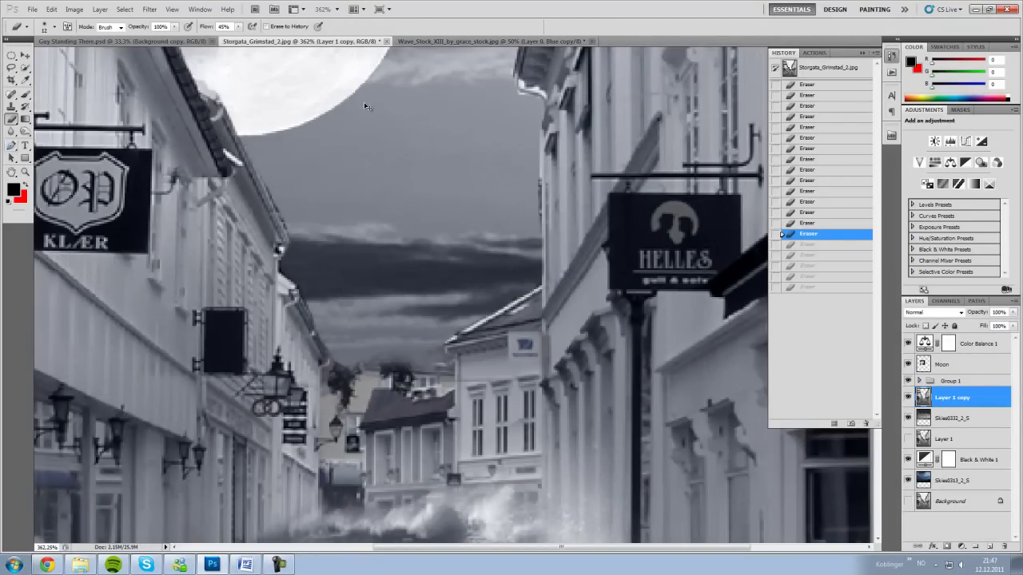
Erase the leftover foliage fringe along the distant rooftops on Layer 1 copy with a finer eraser brush
{"action": "left_click_drag", "start_coordinate": [342, 369], "coordinate": [378, 361]}
{"action": "key", "text": "z"}
{"action": "mouse_move", "coordinate": [479, 320]}
{"action": "left_mouse_down"}
{"action": "mouse_move", "coordinate": [360, 319]}
{"action": "mouse_move", "coordinate": [870, 318]}
{"action": "mouse_move", "coordinate": [491, 297]}
{"action": "left_mouse_up"}
{"action": "right_click", "coordinate": [491, 296]}
{"action": "key", "text": "Escape"}
{"action": "key", "text": "e"}
{"action": "left_click_drag", "start_coordinate": [544, 335], "coordinate": [584, 368]}
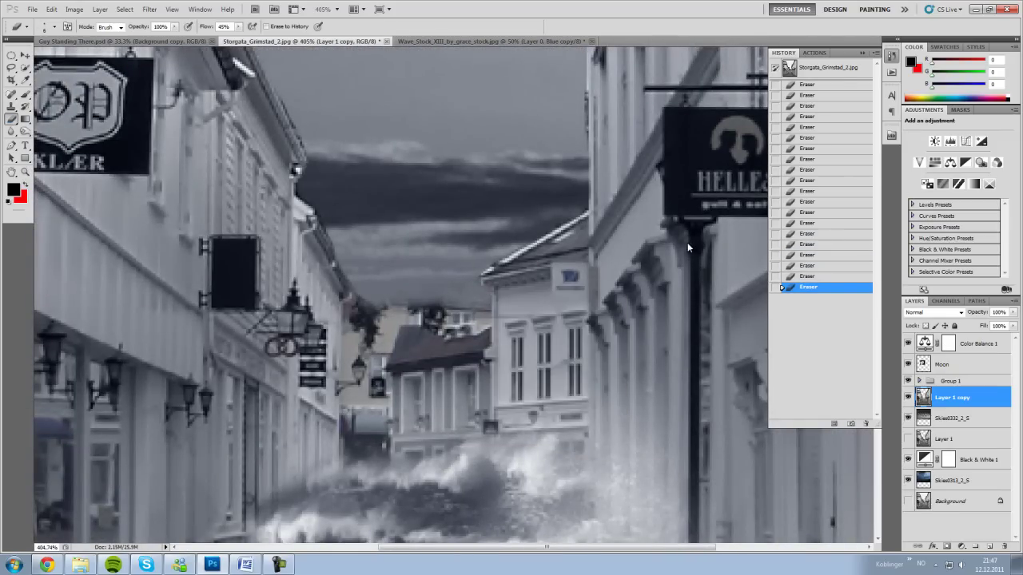
Outline the foliage and building remnants between the left-hand houses and the distant dark-roofed house with the Pen tool, and delete them from Layer 1 copy
{"action": "key", "text": "z"}
{"action": "key", "text": "ctrl+0"}
{"action": "left_click", "coordinate": [773, 170]}
{"action": "key", "text": "ctrl+z"}
{"action": "left_click_drag", "start_coordinate": [563, 195], "coordinate": [663, 195]}
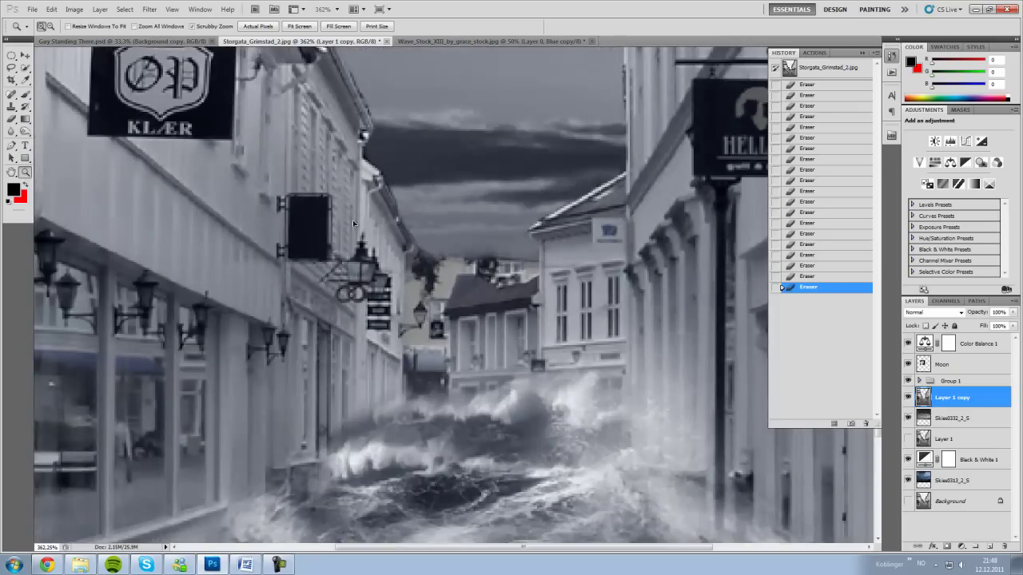
{"action": "key", "text": "p"}
{"action": "left_click", "coordinate": [257, 248]}
{"action": "left_click", "coordinate": [276, 319]}
{"action": "left_click", "coordinate": [295, 395]}
{"action": "left_click", "coordinate": [314, 469]}
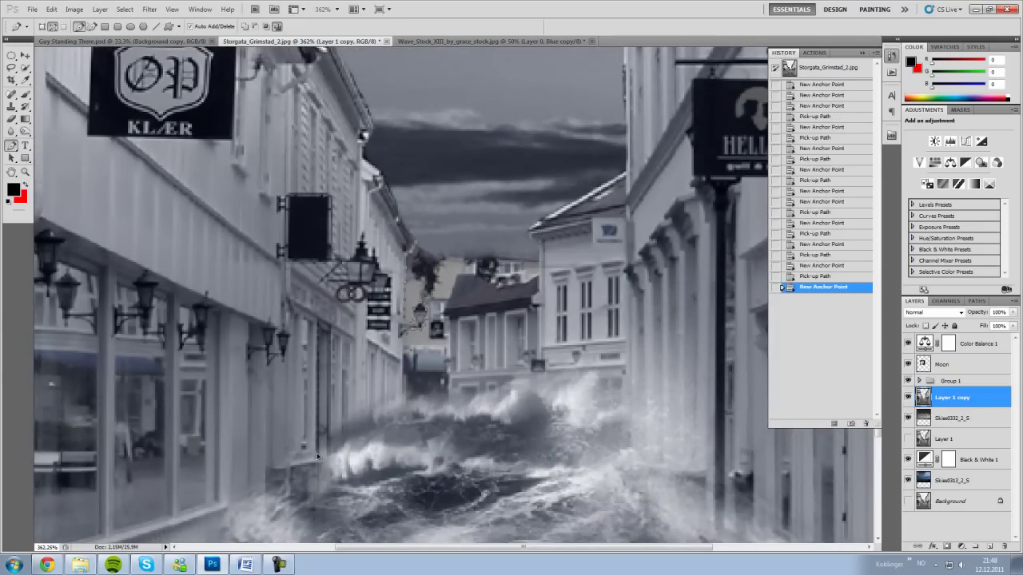
{"action": "left_click", "coordinate": [341, 404]}
{"action": "left_click", "coordinate": [359, 350]}
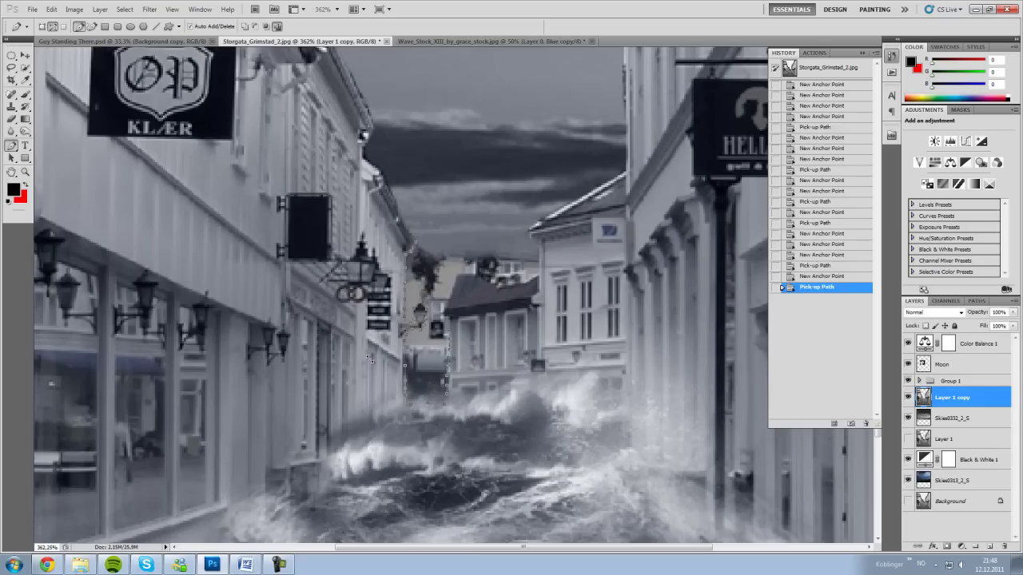
{"action": "left_click", "coordinate": [470, 360]}
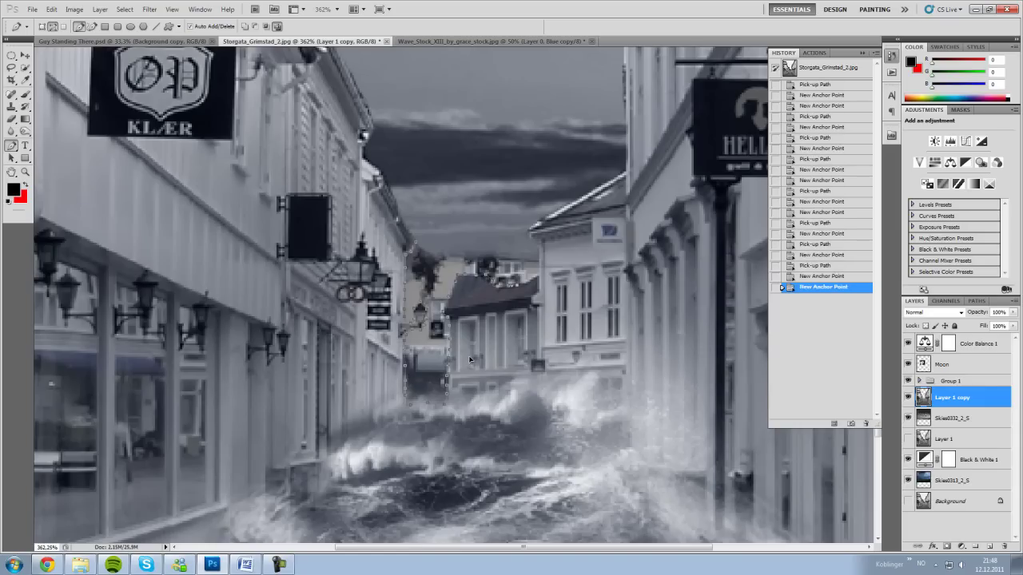
{"action": "left_click", "coordinate": [477, 382]}
{"action": "left_click", "coordinate": [438, 246]}
{"action": "right_click", "coordinate": [438, 247]}
{"action": "left_click", "coordinate": [479, 296]}
{"action": "left_click", "coordinate": [575, 165]}
{"action": "key", "text": "Delete"}
{"action": "left_click", "coordinate": [526, 170]}
{"action": "key", "text": "m"}
{"action": "left_click", "coordinate": [633, 332]}
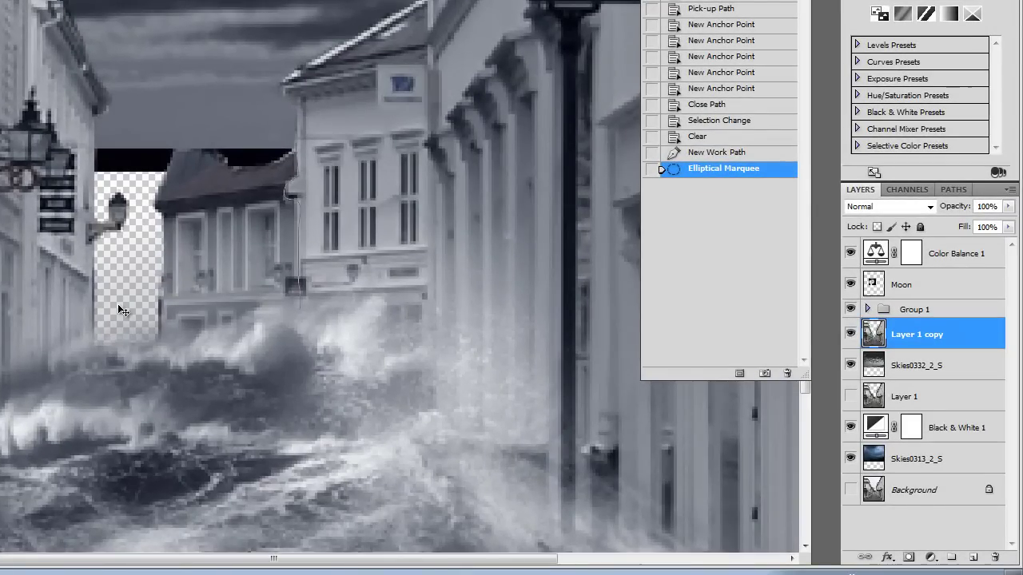
Copy the distant dark-roofed house to a new layer, fit it into the cleared gap beside it, and place it below Layer 1 copy
{"action": "left_click_drag", "start_coordinate": [130, 170], "coordinate": [131, 153]}
{"action": "key", "text": "ctrl+c"}
{"action": "key", "text": "ctrl+v"}
{"action": "key", "text": "ctrl+t"}
{"action": "mouse_move", "coordinate": [206, 248]}
{"action": "left_mouse_down"}
{"action": "mouse_move", "coordinate": [309, 256]}
{"action": "mouse_move", "coordinate": [150, 246]}
{"action": "left_mouse_up"}
{"action": "key", "text": "Return"}
{"action": "key", "text": "ctrl+bracketleft"}
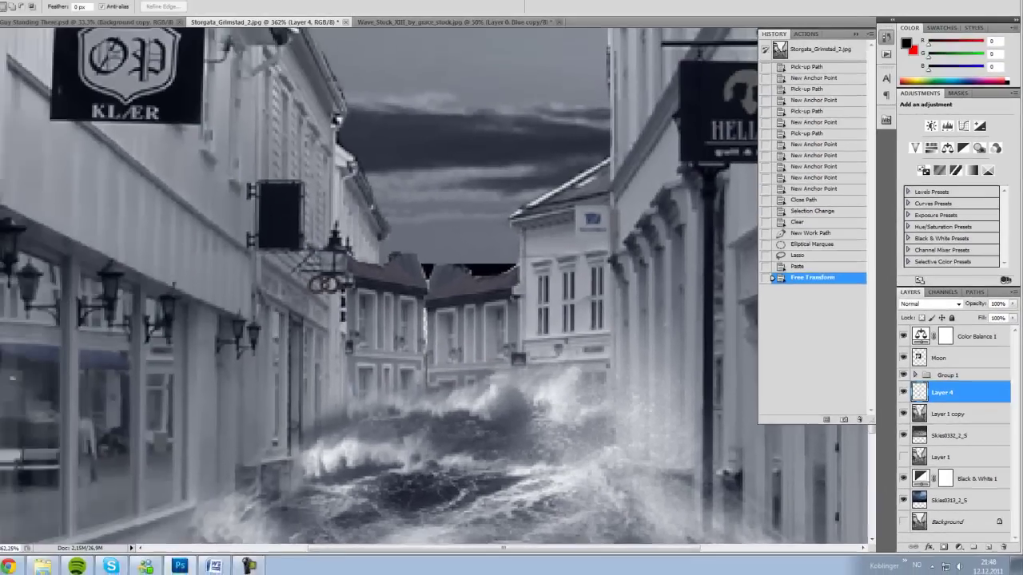
{"action": "left_click", "coordinate": [422, 266]}
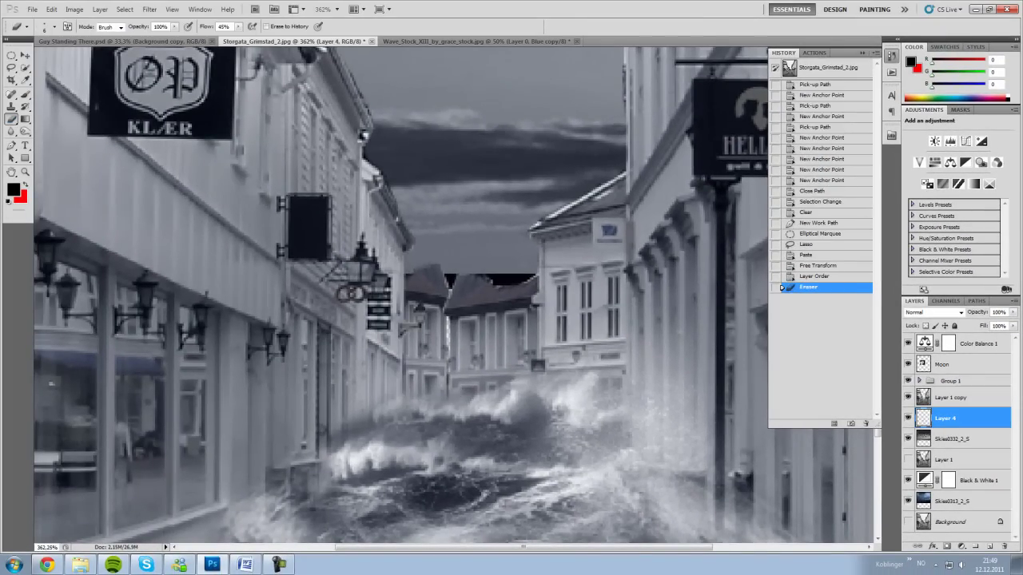
{"action": "right_click", "coordinate": [498, 204]}
{"action": "key", "text": "Escape"}
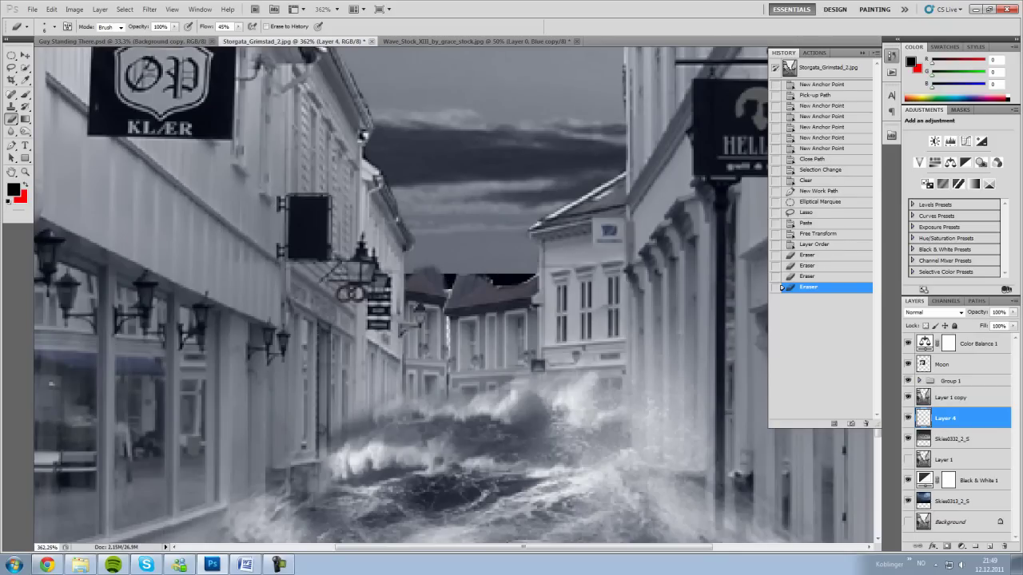
{"action": "left_click", "coordinate": [783, 223]}
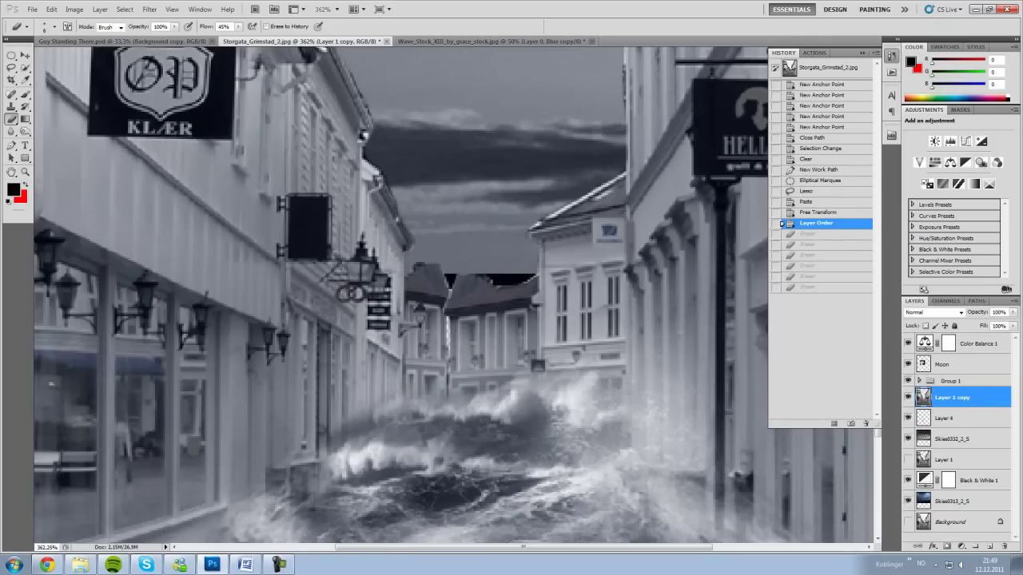
Copy a patch of the distant dark roof to a new layer, enlarge it to 127.78% by 130% and rotate it -7.19° to complete the roof
{"action": "key", "text": "l"}
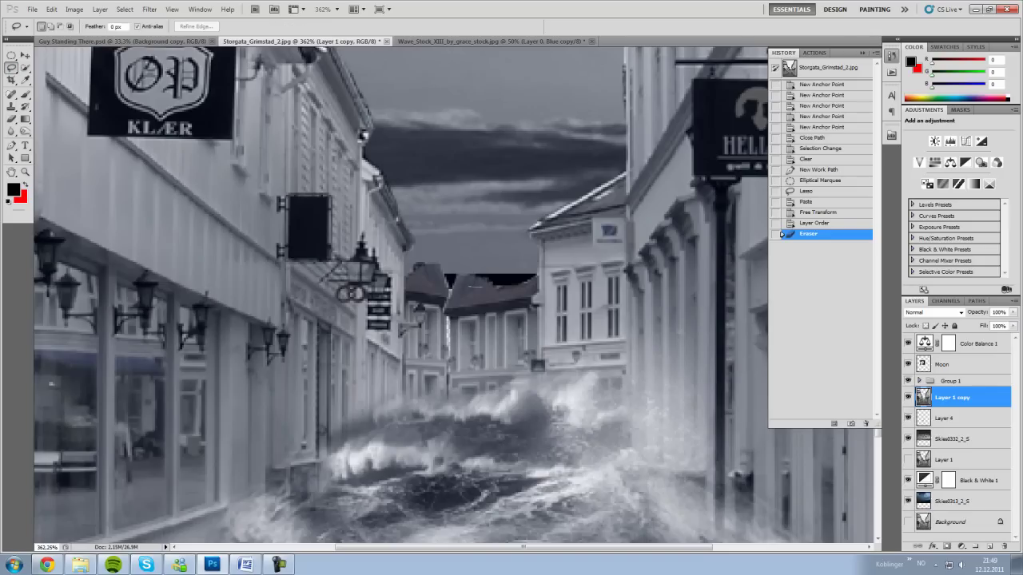
{"action": "mouse_move", "coordinate": [508, 294]}
{"action": "left_mouse_down"}
{"action": "mouse_move", "coordinate": [471, 286]}
{"action": "mouse_move", "coordinate": [540, 275]}
{"action": "mouse_move", "coordinate": [554, 301]}
{"action": "left_mouse_up"}
{"action": "key", "text": "ctrl+c"}
{"action": "key", "text": "ctrl+v"}
{"action": "key", "text": "ctrl+t"}
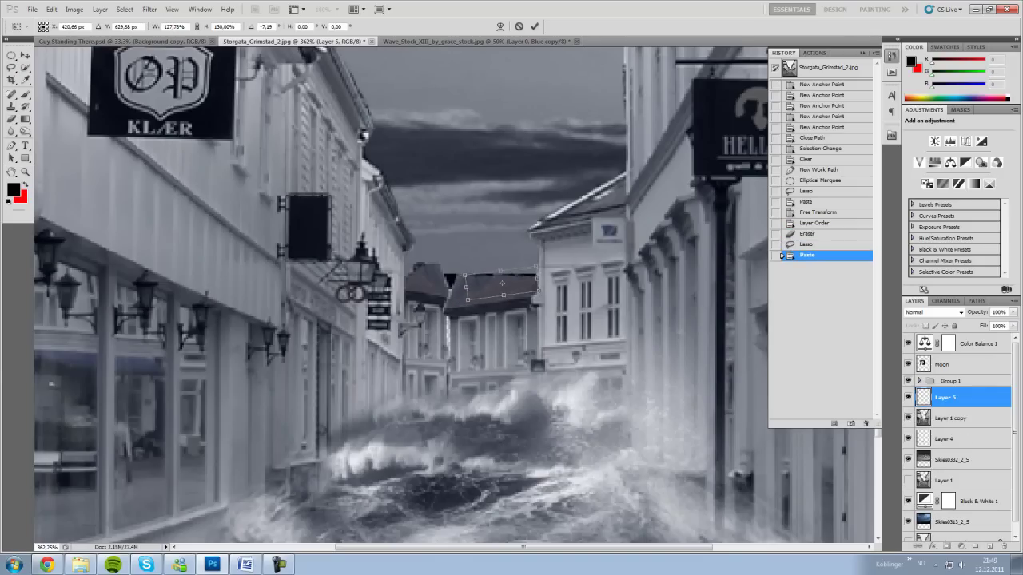
{"action": "key", "text": "Return"}
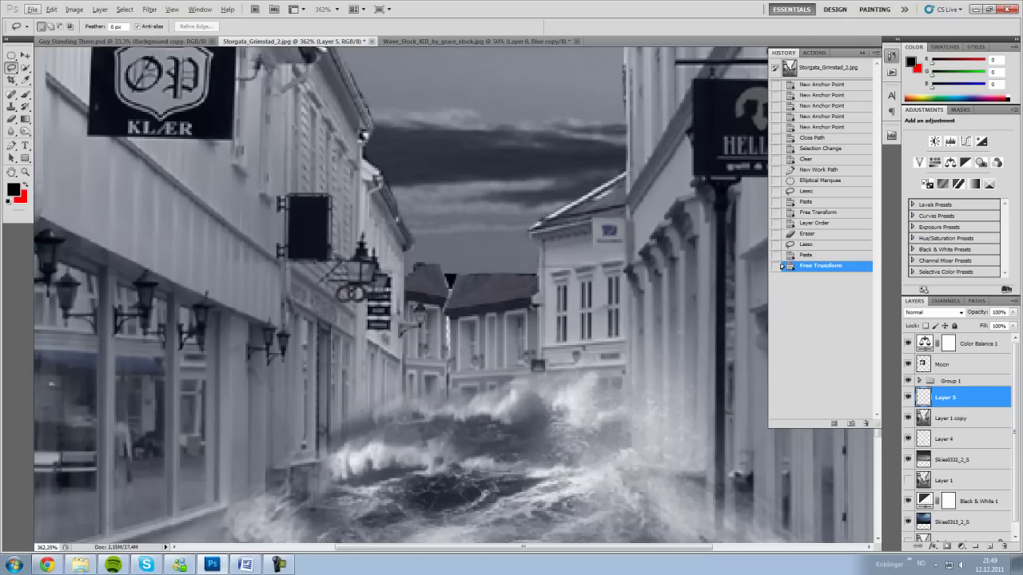
Duplicate the Layer 5 roof patch, fit the copy onto the neighbouring copied house's roof, and move it below Layer 1 copy
{"action": "key", "text": "v"}
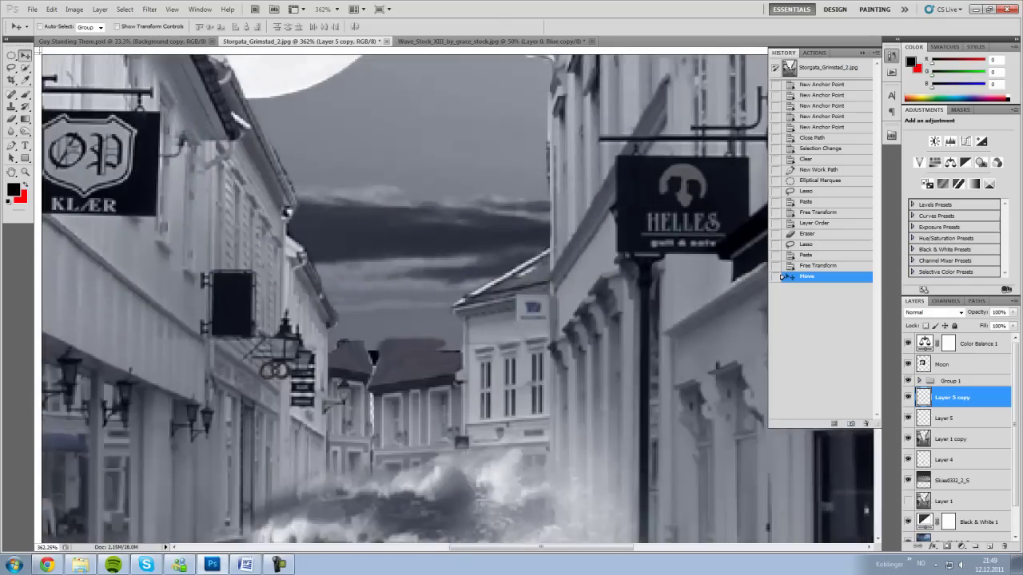
{"action": "key", "text": "ctrl+t"}
{"action": "left_click_drag", "start_coordinate": [360, 329], "coordinate": [336, 329]}
{"action": "key", "text": "Return"}
{"action": "left_click_drag", "start_coordinate": [951, 397], "coordinate": [951, 448]}
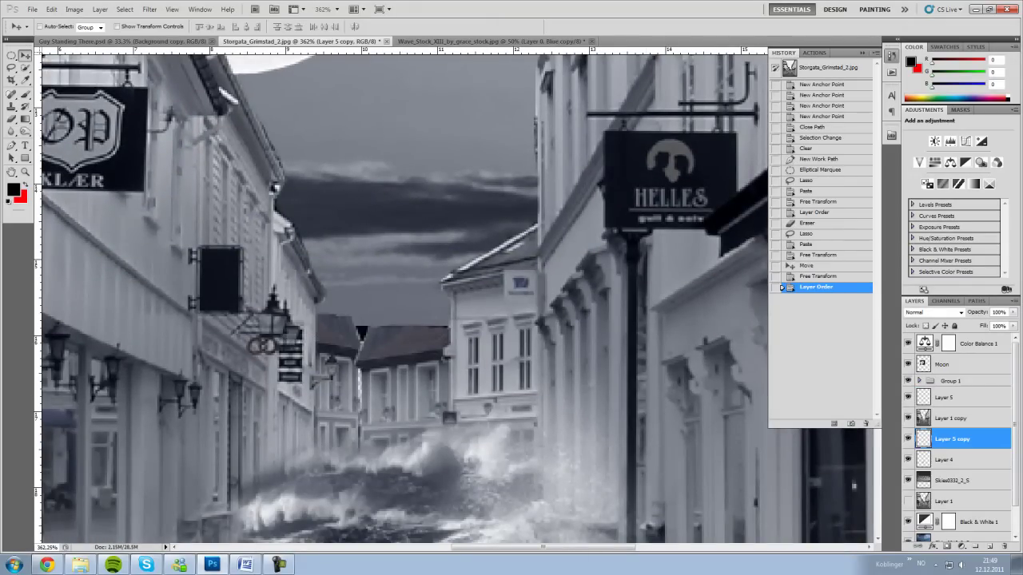
Add a new layer, set the foreground colour to sky grey (97, 103, 112), and try painting over the black gap between the distant roofs
{"action": "key", "text": "z"}
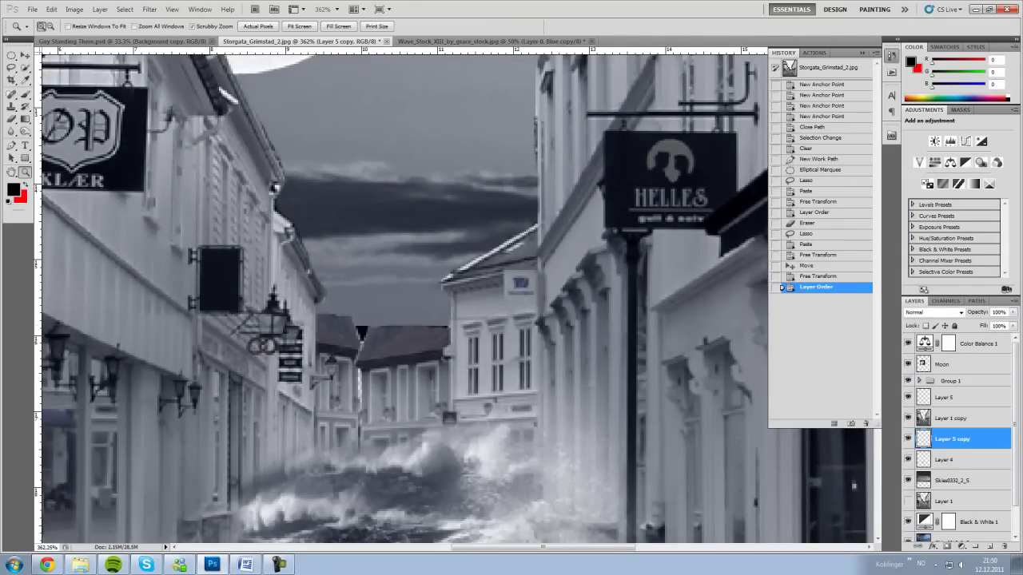
{"action": "left_click", "coordinate": [986, 546]}
{"action": "left_click", "coordinate": [13, 188]}
{"action": "left_click", "coordinate": [273, 172]}
{"action": "key", "text": "Return"}
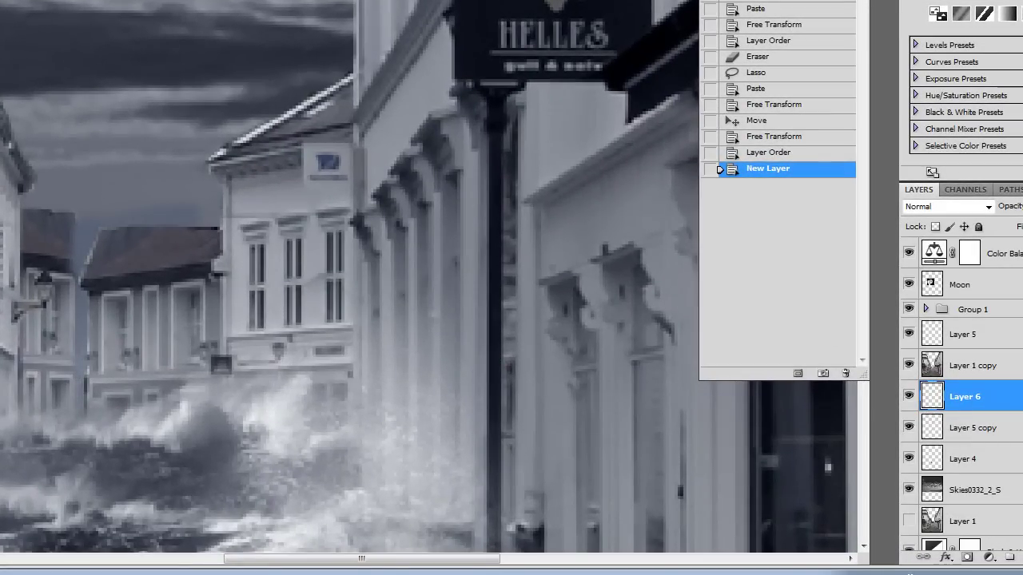
{"action": "left_click", "coordinate": [414, 321]}
{"action": "key", "text": "ctrl+z"}
{"action": "key", "text": "ctrl+z"}
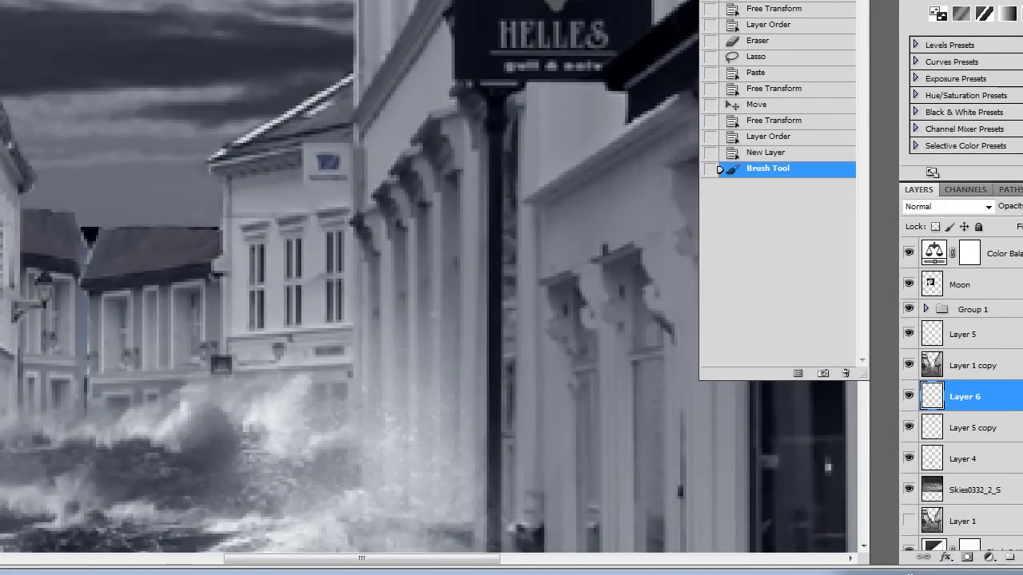
Paint over the narrow light gap between the two distant houses on Layer 6
{"action": "key", "text": "j"}
{"action": "left_click", "coordinate": [122, 36], "text": "alt"}
{"action": "key", "text": "Return"}
{"action": "left_click_drag", "start_coordinate": [359, 326], "coordinate": [356, 382]}
{"action": "key", "text": "Return"}
Transform the Skies0332_2_S layer so the sky reaches down behind the distant roofs and covers the black gaps
{"action": "key", "text": "alt+bracketright"}
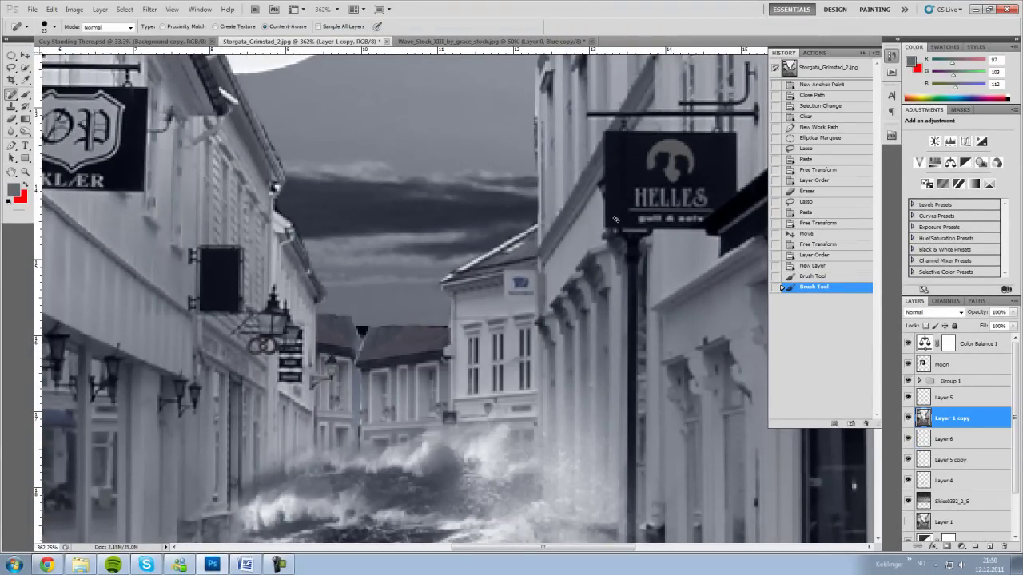
{"action": "key", "text": "alt+bracketright"}
{"action": "key", "text": "alt+bracketright"}
{"action": "key", "text": "alt+bracketright"}
{"action": "key", "text": "alt+bracketleft"}
{"action": "key", "text": "alt+bracketleft"}
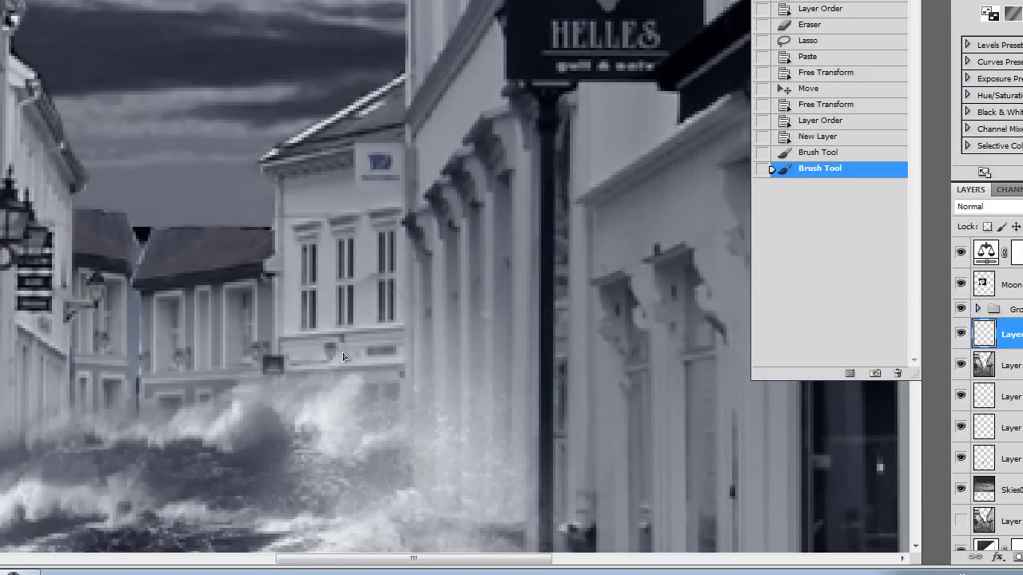
{"action": "key", "text": "alt+bracketleft"}
{"action": "key", "text": "alt+bracketleft"}
{"action": "key", "text": "alt+bracketleft"}
{"action": "key", "text": "alt+bracketleft"}
{"action": "key", "text": "alt+bracketleft"}
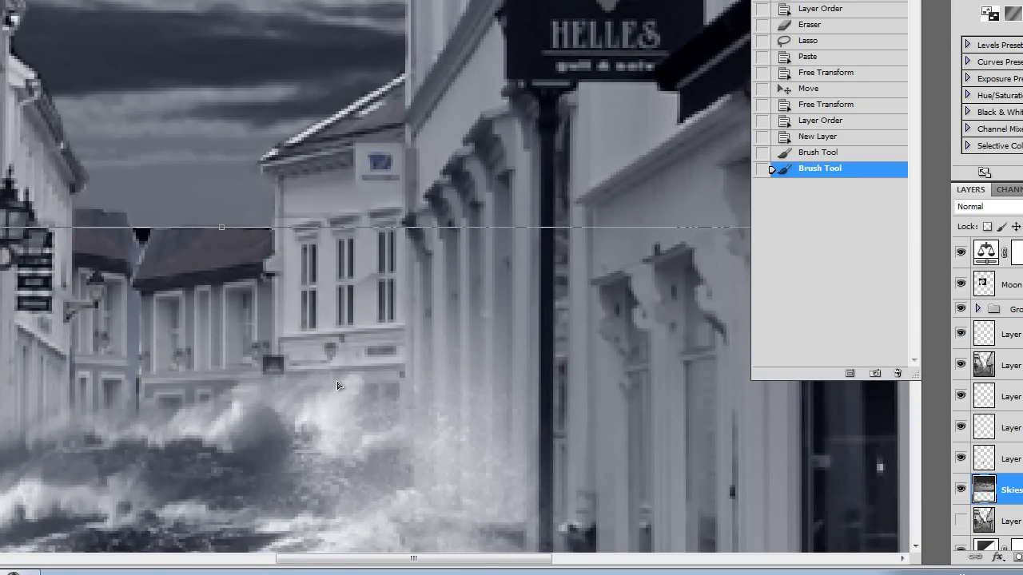
{"action": "key", "text": "Return"}
Try to erase the rough edges along the distant roofs on Layer 1 copy
{"action": "key", "text": "ctrl+minus"}
{"action": "key", "text": "ctrl+minus"}
{"action": "key", "text": "ctrl+minus"}
{"action": "key", "text": "ctrl+plus"}
{"action": "key", "text": "ctrl+plus"}
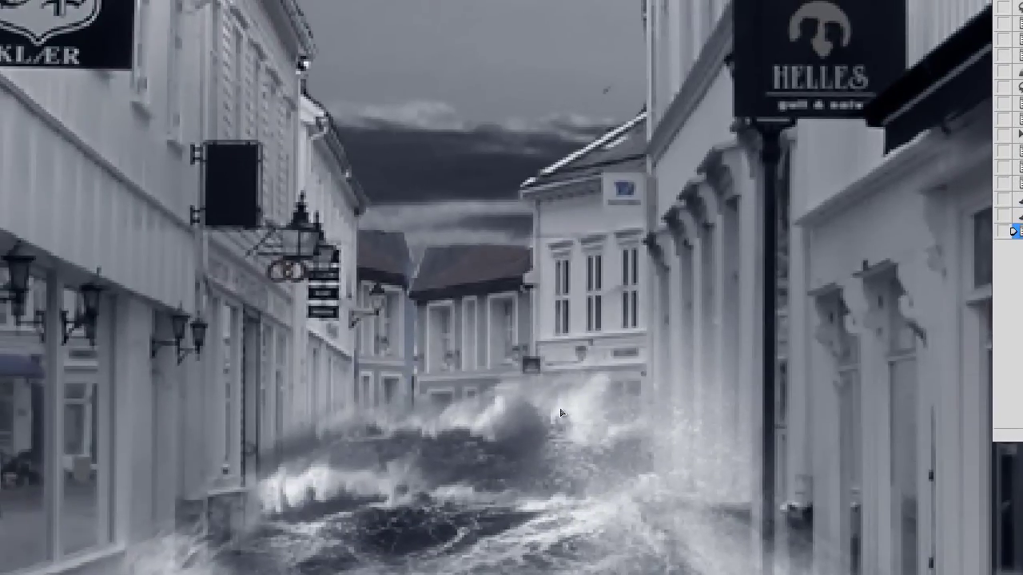
{"action": "right_click", "coordinate": [564, 416]}
{"action": "key", "text": "Escape"}
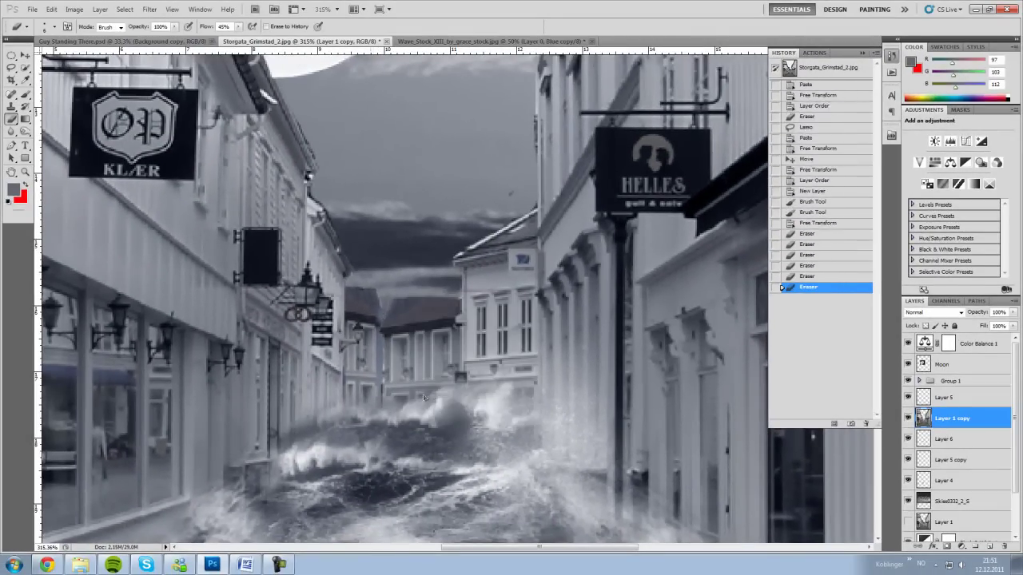
{"action": "left_click", "coordinate": [424, 397]}
Undo the last seven eraser strokes on Layer 1 copy
{"action": "key", "text": "ctrl+alt+z"}
{"action": "key", "text": "ctrl+alt+z"}
{"action": "key", "text": "ctrl+alt+z"}
{"action": "key", "text": "ctrl+alt+z"}
{"action": "key", "text": "ctrl+alt+z"}
{"action": "key", "text": "ctrl+alt+z"}
{"action": "key", "text": "ctrl+alt+z"}
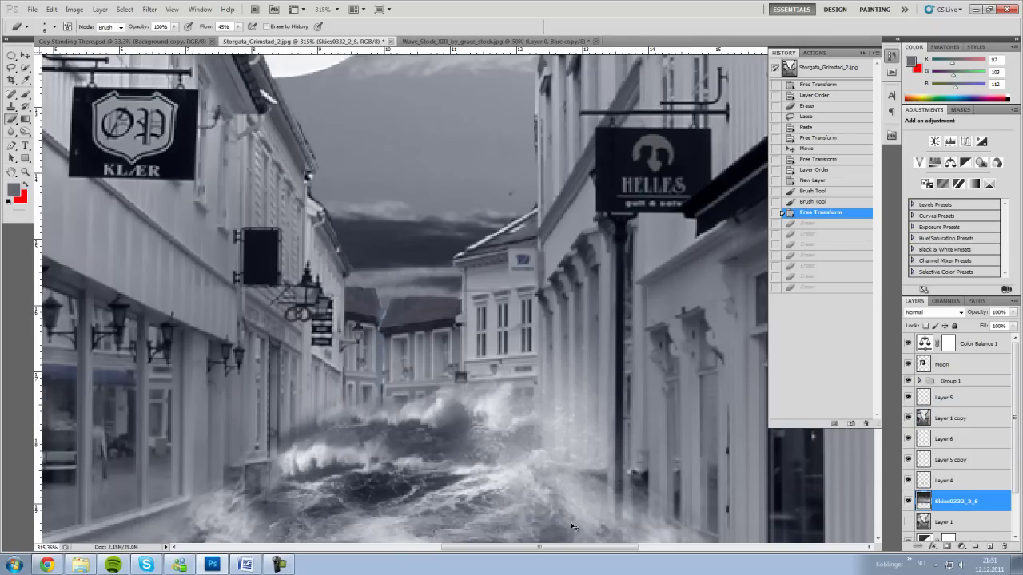
Replace Layer 6 with a new blank layer between Layer 1 copy and Layer 5 copy
{"action": "key", "text": "alt+bracketright"}
{"action": "key", "text": "alt+bracketright"}
{"action": "key", "text": "alt+bracketright"}
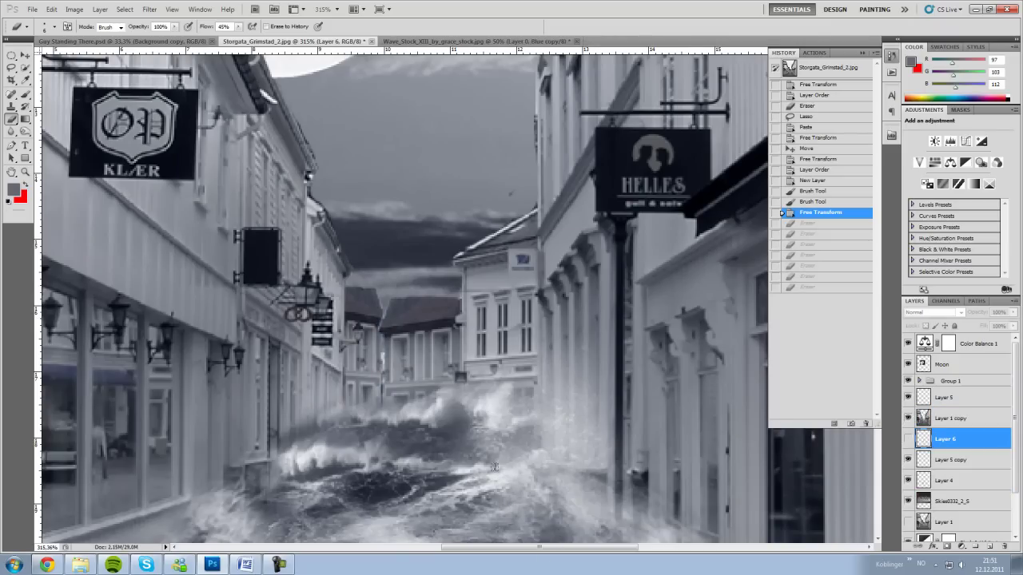
{"action": "key", "text": "ctrl+alt+shift+n"}
{"action": "key", "text": "alt+bracketleft"}
{"action": "key", "text": "Delete"}
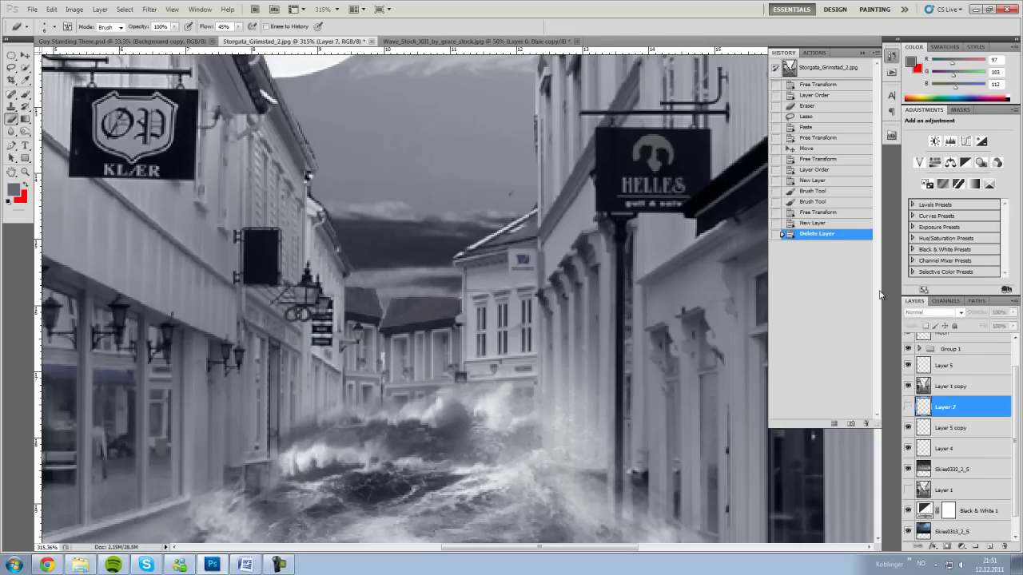
Touch up the gap between the two distant houses with brush strokes on Layer 5 copy
{"action": "key", "text": "alt+bracketleft"}
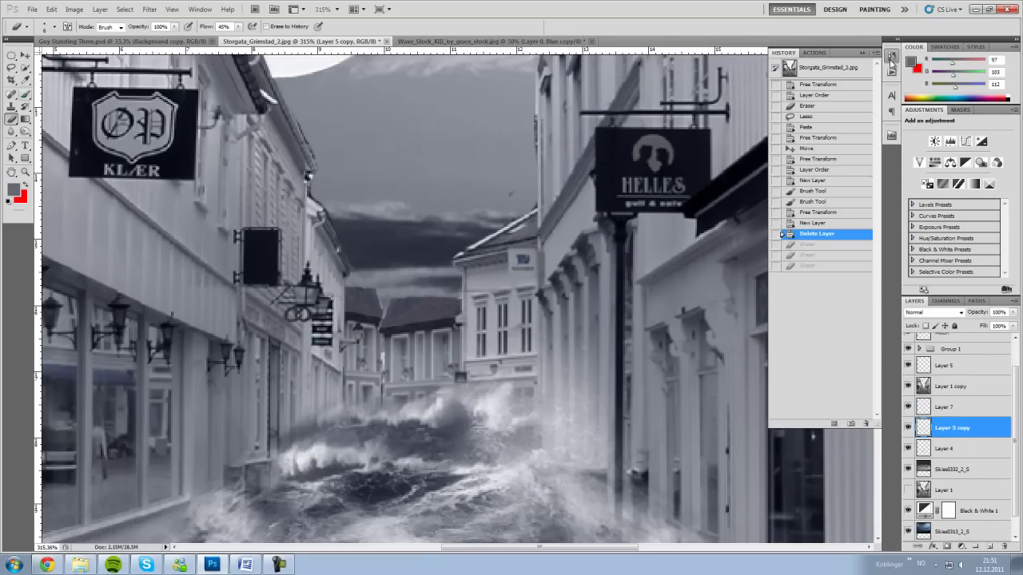
{"action": "key", "text": "e"}
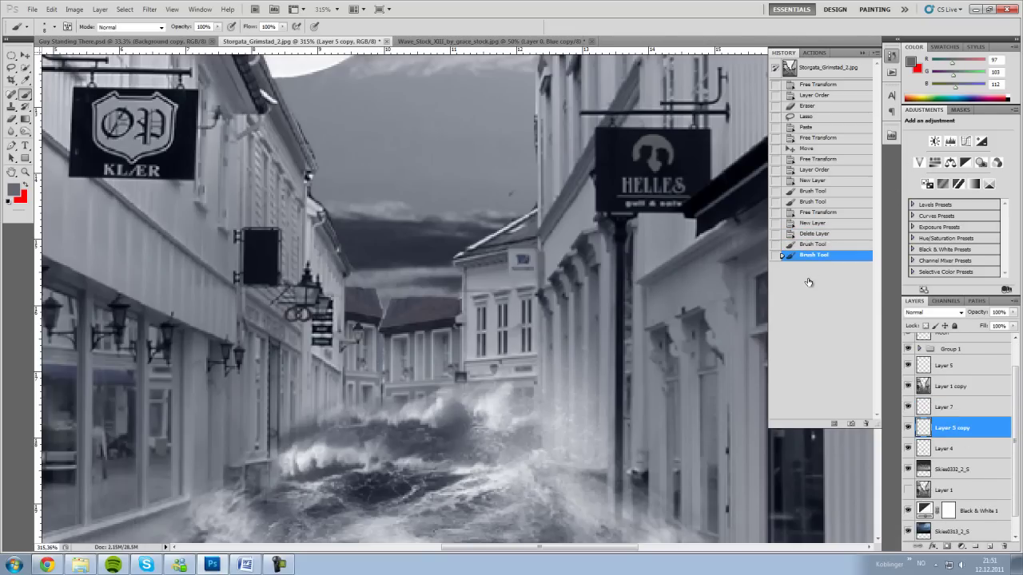
{"action": "key", "text": "z"}
{"action": "scroll", "coordinate": [476, 453], "scroll_direction": "down", "scroll_amount": 6}
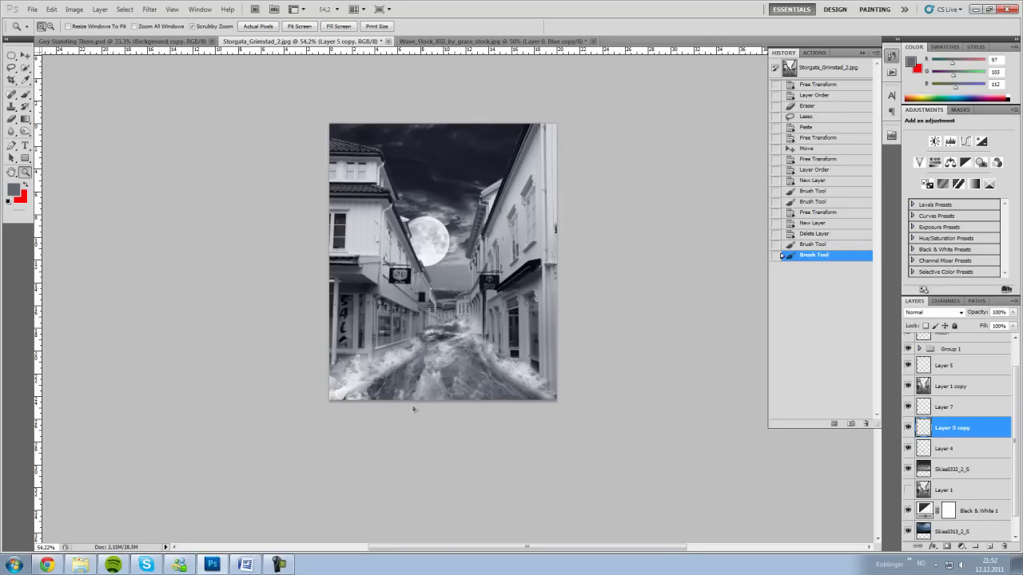
Place the Skies0329_1_S cloud photo into the scene and move its layer directly above Group 1
{"action": "key", "text": "ctrl+plus"}
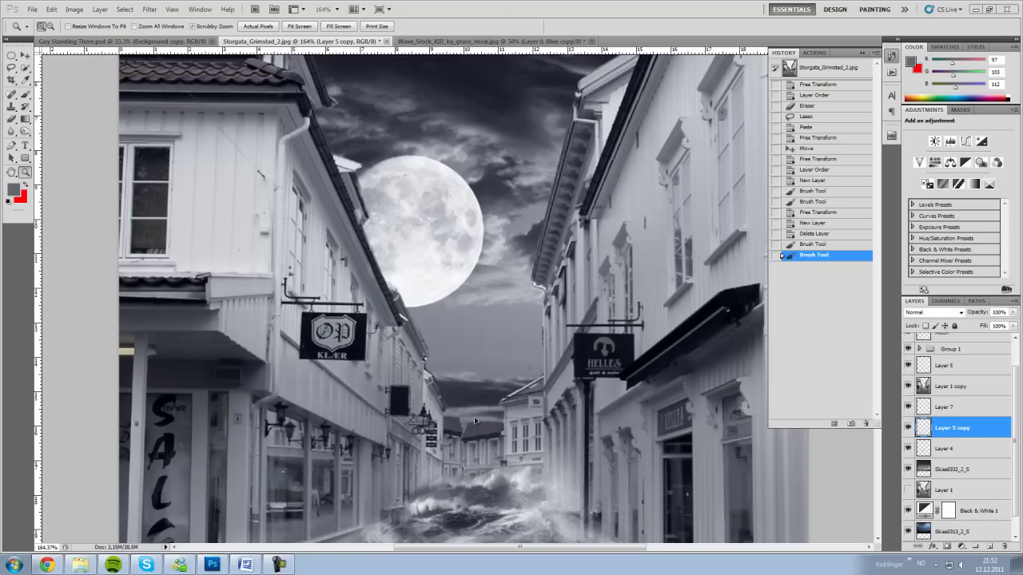
{"action": "key", "text": "Return"}
{"action": "key", "text": "ctrl+shift+bracketright"}
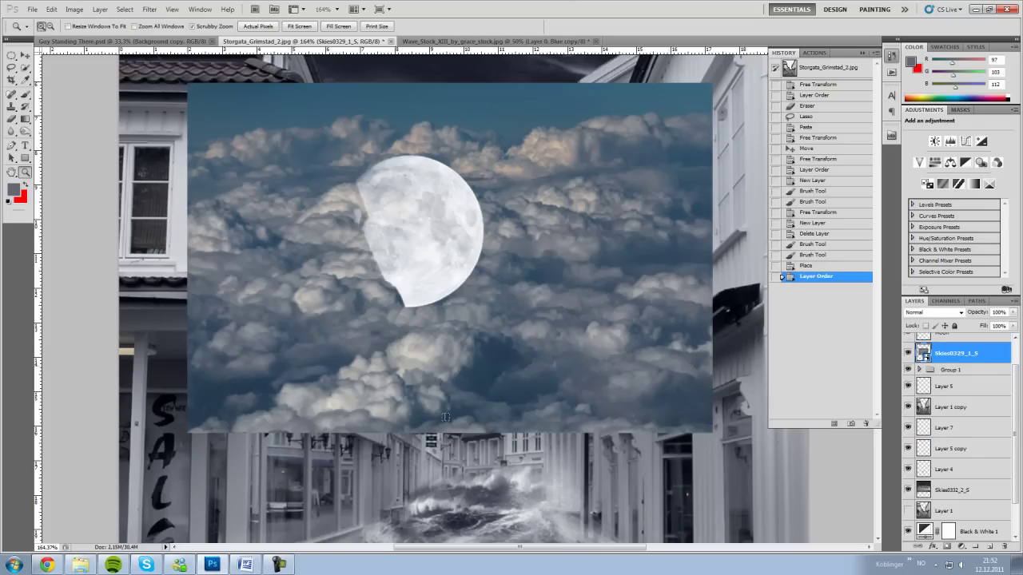
Copy a lassoed bank of clouds from the lower part of Skies0329_1_S to a new layer and hide the original photo
{"action": "key", "text": "l"}
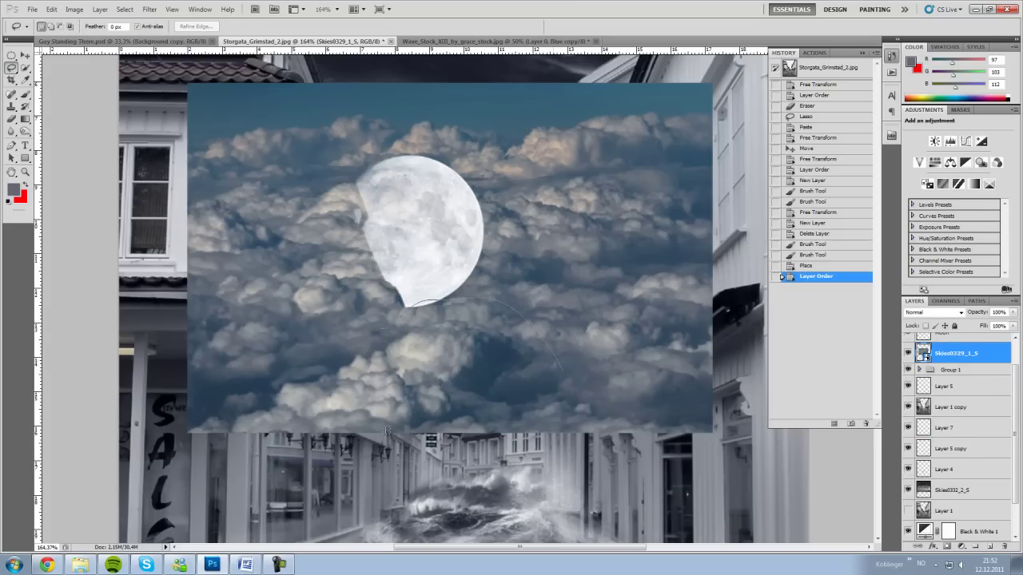
{"action": "left_click_drag", "start_coordinate": [387, 430], "coordinate": [383, 431]}
{"action": "key", "text": "ctrl+c"}
{"action": "key", "text": "ctrl+v"}
{"action": "left_click", "coordinate": [908, 373]}
Scale the cloud bank on Layer 8 down and position it across the moon's lower edge between the houses
{"action": "left_click", "coordinate": [923, 312]}
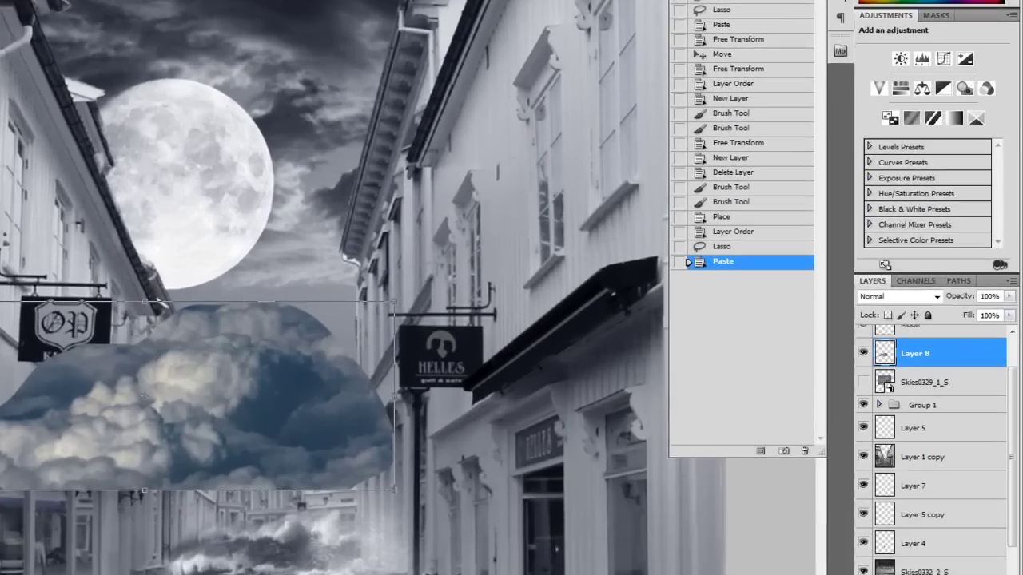
{"action": "left_click", "coordinate": [858, 9]}
{"action": "key", "text": "ctrl+t"}
{"action": "left_click_drag", "start_coordinate": [109, 455], "coordinate": [110, 297]}
{"action": "left_click", "coordinate": [889, 291]}
{"action": "left_click", "coordinate": [871, 5]}
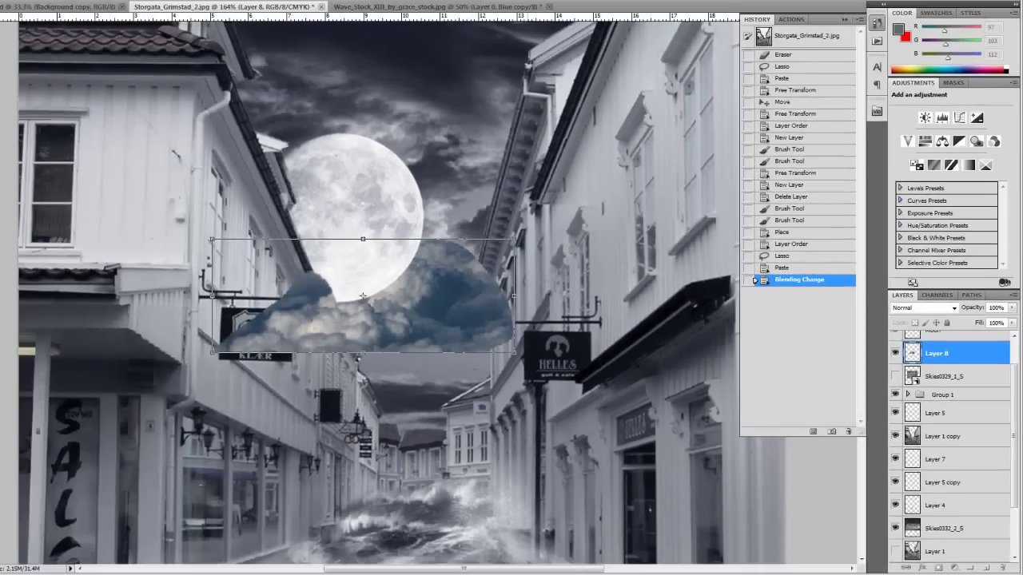
{"action": "key", "text": "Return"}
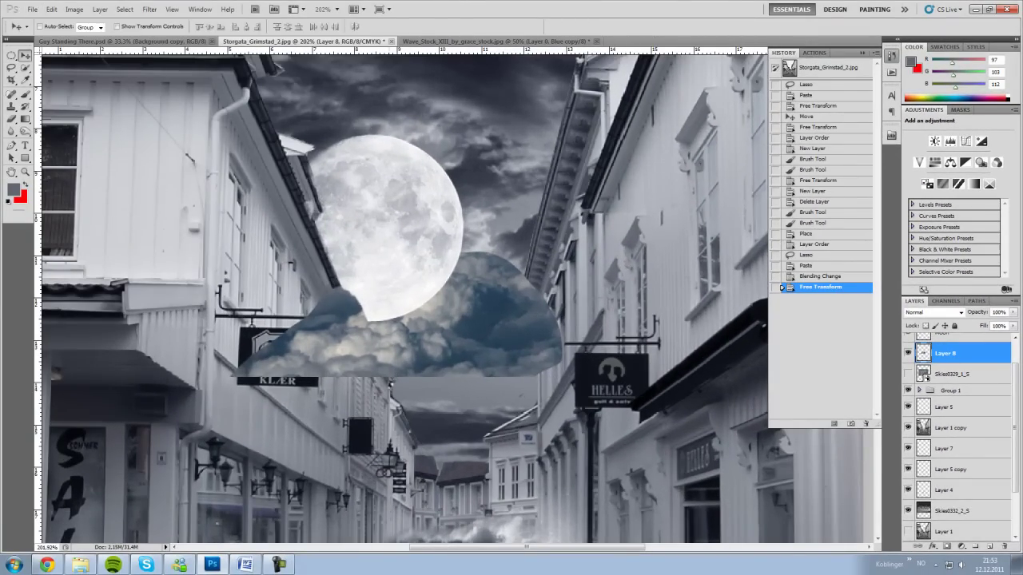
Lower the saturation of the cloud bank on Layer 8 with Hue/Saturation to match the grey sky
{"action": "key", "text": "ctrl+u"}
{"action": "left_click_drag", "start_coordinate": [676, 240], "coordinate": [624, 239]}
{"action": "key", "text": "Return"}
{"action": "key", "text": "b"}
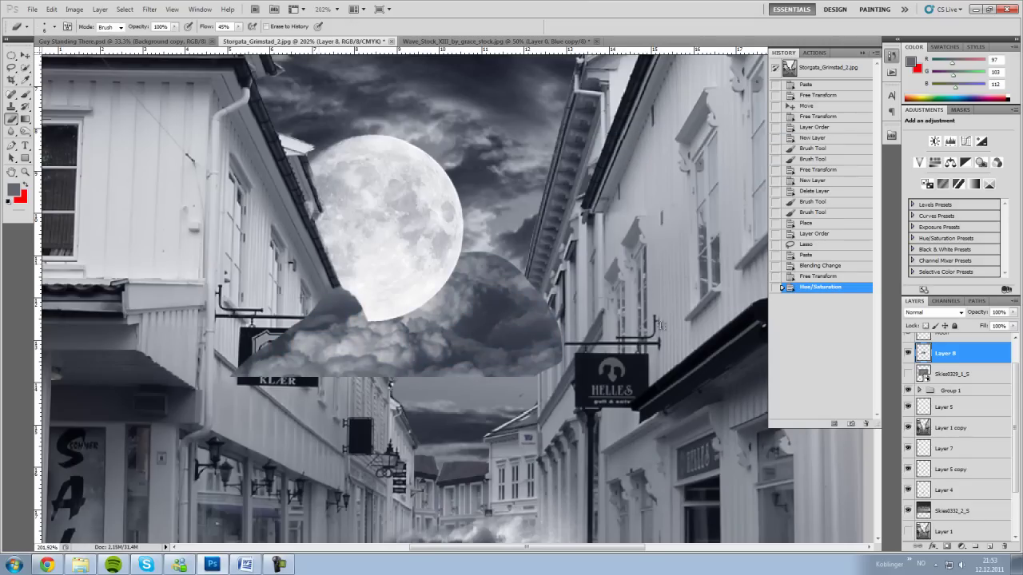
Move Layer 8 above the Moon layer and softly erase the hard edges of the cloud bank around the moon's lower edge
{"action": "key", "text": "ctrl+bracketright"}
{"action": "right_click", "coordinate": [552, 411]}
{"action": "key", "text": "Return"}
{"action": "mouse_move", "coordinate": [503, 428]}
{"action": "left_mouse_down"}
{"action": "mouse_move", "coordinate": [538, 280]}
{"action": "mouse_move", "coordinate": [544, 328]}
{"action": "mouse_move", "coordinate": [519, 243]}
{"action": "mouse_move", "coordinate": [537, 343]}
{"action": "mouse_move", "coordinate": [512, 384]}
{"action": "left_mouse_up"}
{"action": "key", "text": "ctrl+t"}
{"action": "key", "text": "Return"}
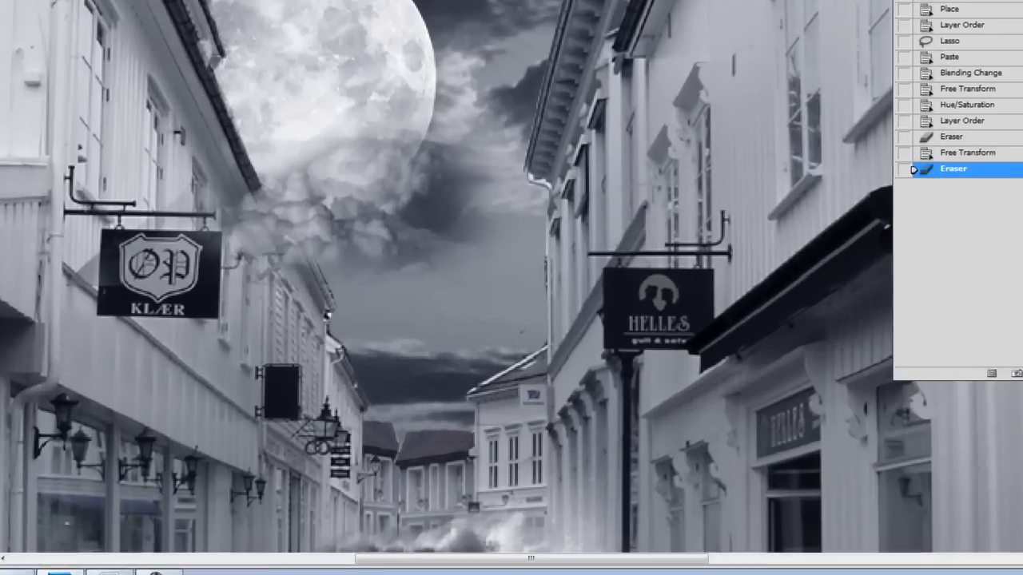
{"action": "right_click", "coordinate": [219, 220]}
{"action": "key", "text": "Return"}
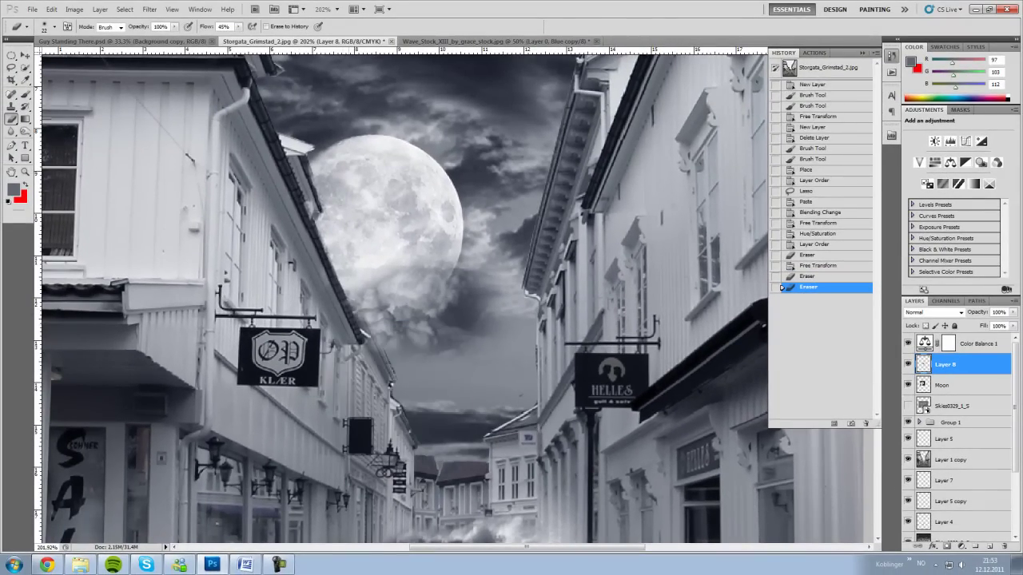
Erase the cloud remnants spilling over the roof edge and wall of the house beside the OP sign
{"action": "left_click", "coordinate": [365, 326]}
{"action": "left_click", "coordinate": [470, 343]}
{"action": "right_click", "coordinate": [601, 317]}
{"action": "key", "text": "Return"}
{"action": "left_click_drag", "start_coordinate": [233, 26], "coordinate": [217, 38]}
{"action": "left_click", "coordinate": [415, 336]}
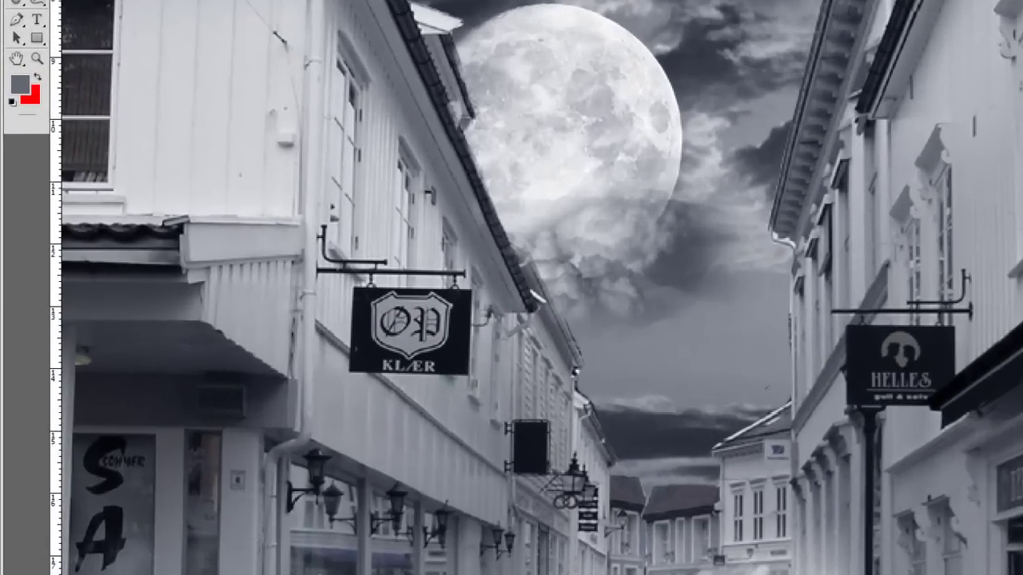
Enlarge the cloud bank on Layer 8 to about 128.69% and move it over the moon's upper edge
{"action": "key", "text": "z"}
{"action": "key", "text": "ctrl+0"}
{"action": "key", "text": "ctrl+t"}
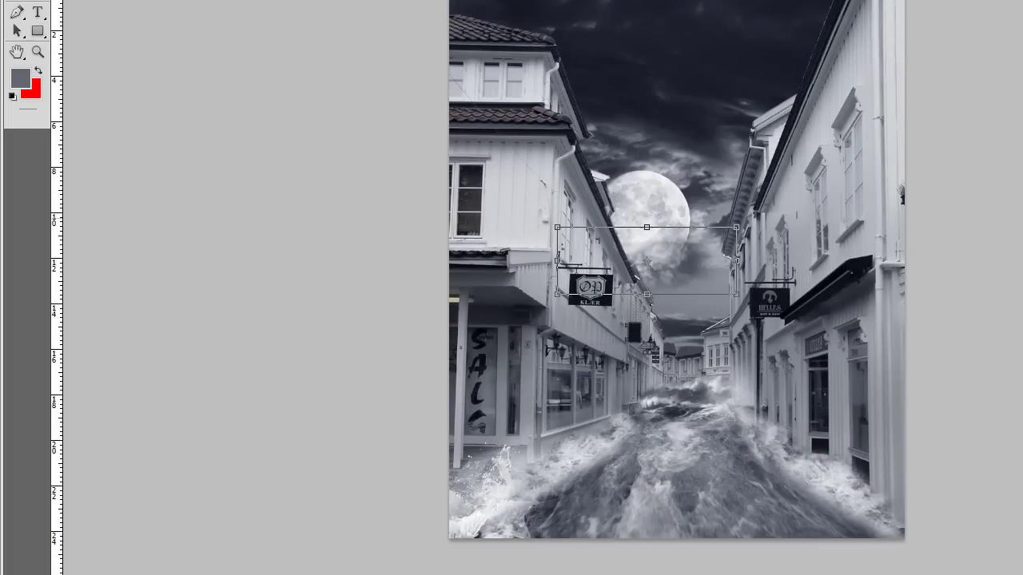
{"action": "key", "text": "Return"}
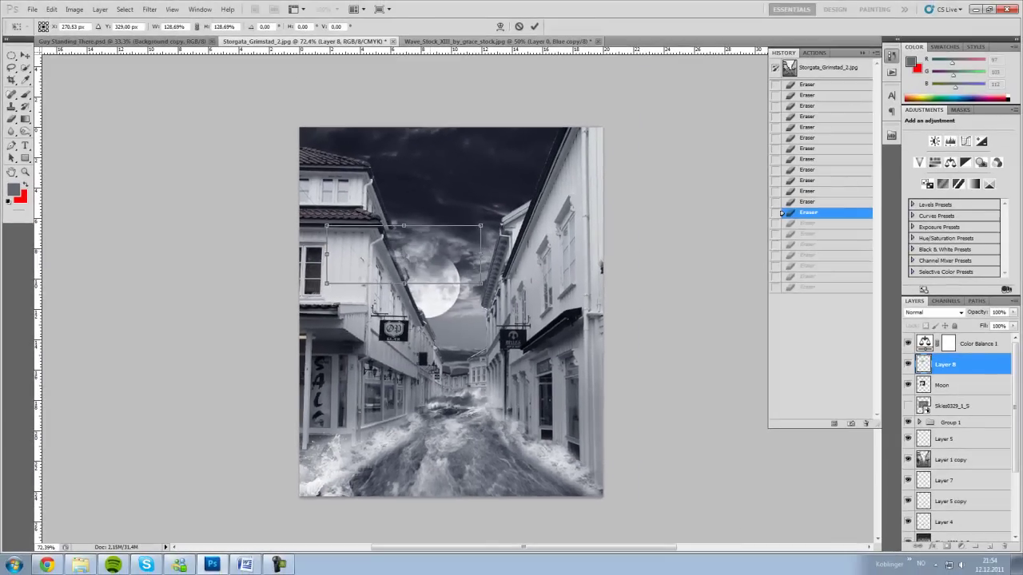
Erase the enlarged cloud where it overlaps the roof and facade of the house beside the moon, blending it into the sky
{"action": "left_click", "coordinate": [399, 275]}
{"action": "key", "text": "e"}
{"action": "right_click", "coordinate": [399, 196]}
{"action": "left_click_drag", "start_coordinate": [448, 240], "coordinate": [480, 232]}
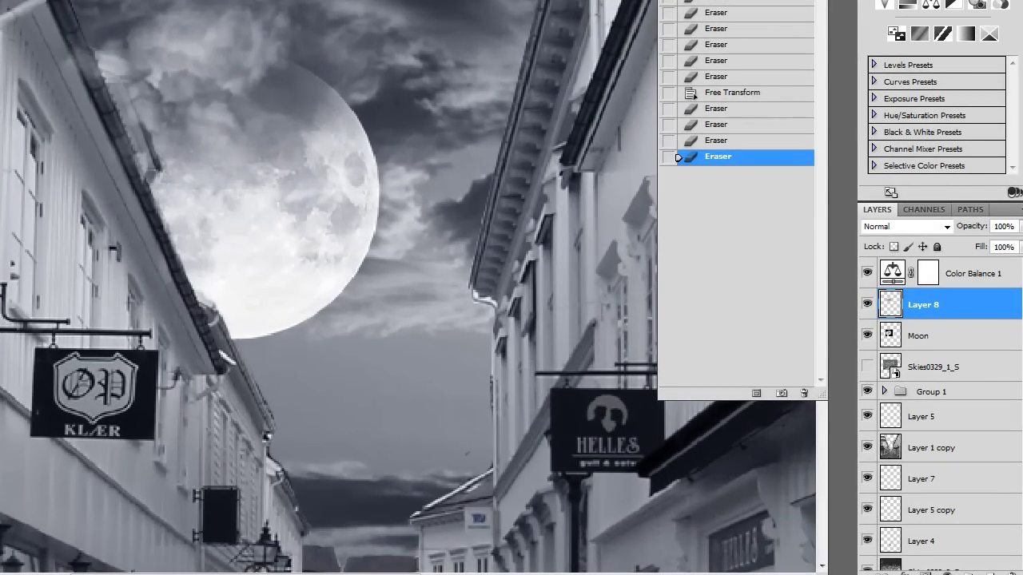
{"action": "left_click_drag", "start_coordinate": [72, 56], "coordinate": [120, 100]}
{"action": "mouse_move", "coordinate": [104, 63]}
{"action": "left_mouse_down"}
{"action": "mouse_move", "coordinate": [140, 120]}
{"action": "mouse_move", "coordinate": [144, 156]}
{"action": "left_mouse_up"}
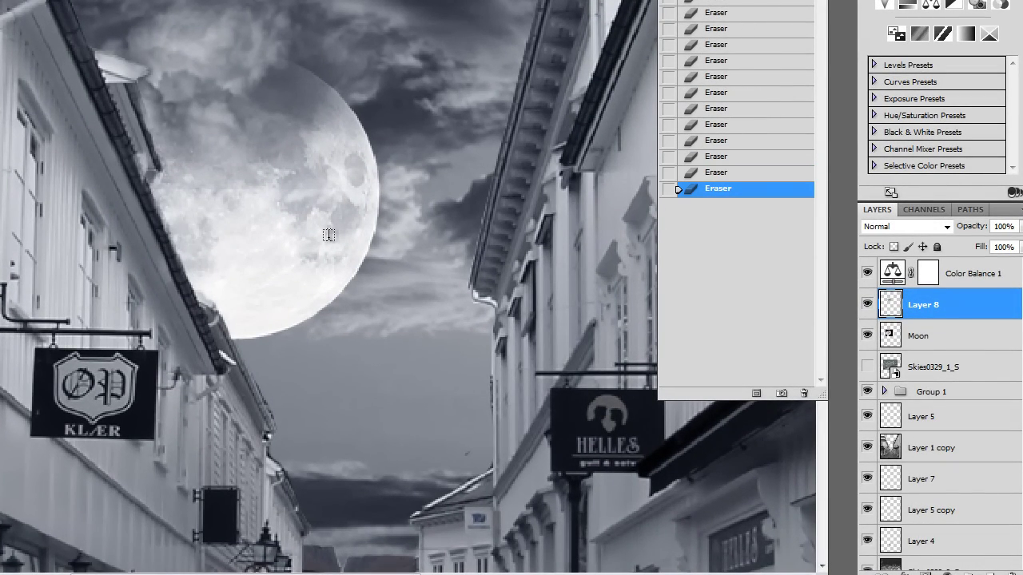
Stamp all visible layers into a new merged layer above Color Balance 1
{"action": "key", "text": "z"}
{"action": "left_click_drag", "start_coordinate": [331, 234], "coordinate": [292, 286]}
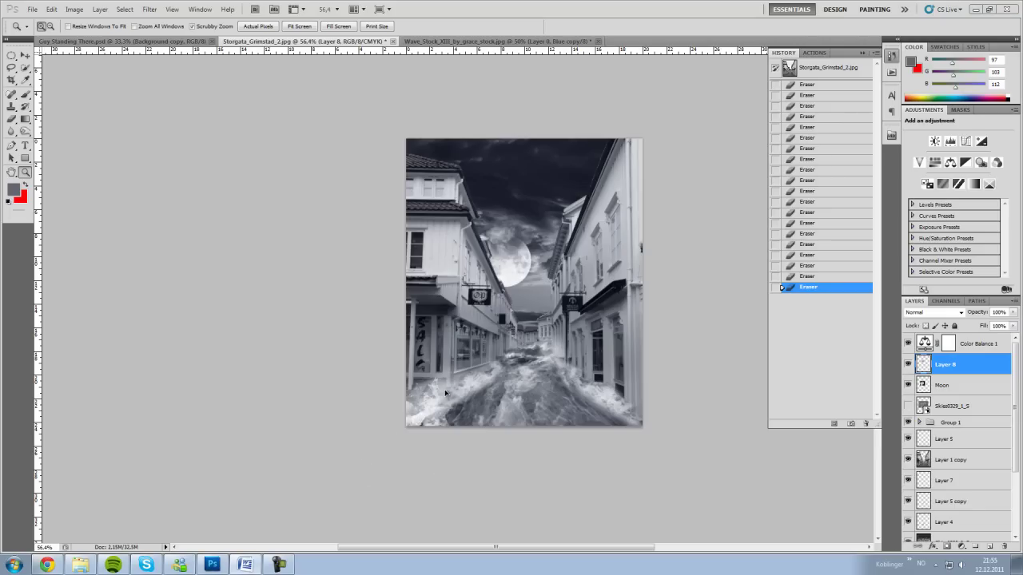
{"action": "key", "text": "alt+bracketright"}
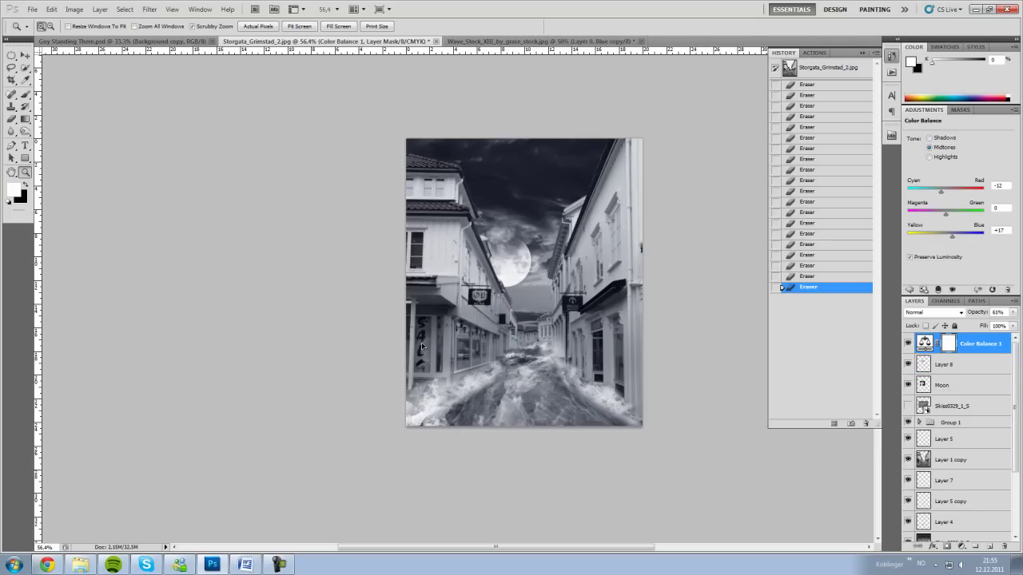
{"action": "key", "text": "ctrl+alt+shift+e"}
{"action": "key", "text": "alt+t"}
{"action": "key", "text": "v"}
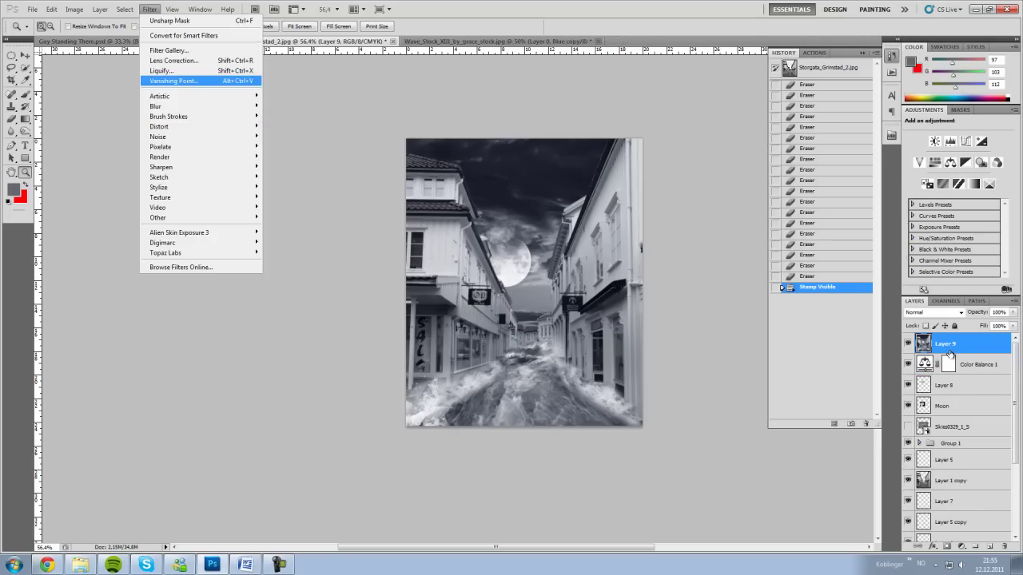
{"action": "key", "text": "Return"}
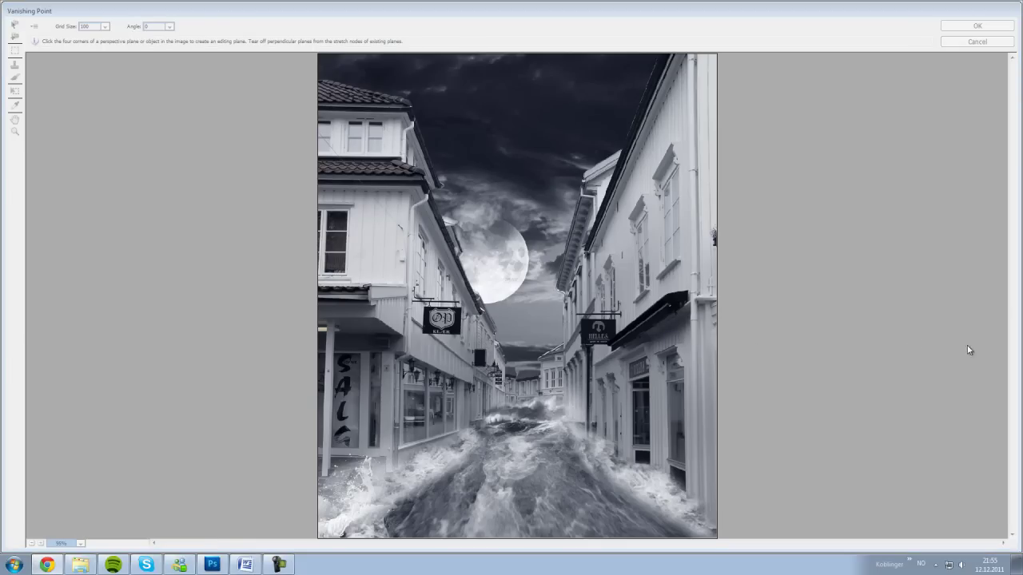
{"action": "left_click", "coordinate": [79, 169]}
{"action": "left_click", "coordinate": [612, 196]}
{"action": "key", "text": "Escape"}
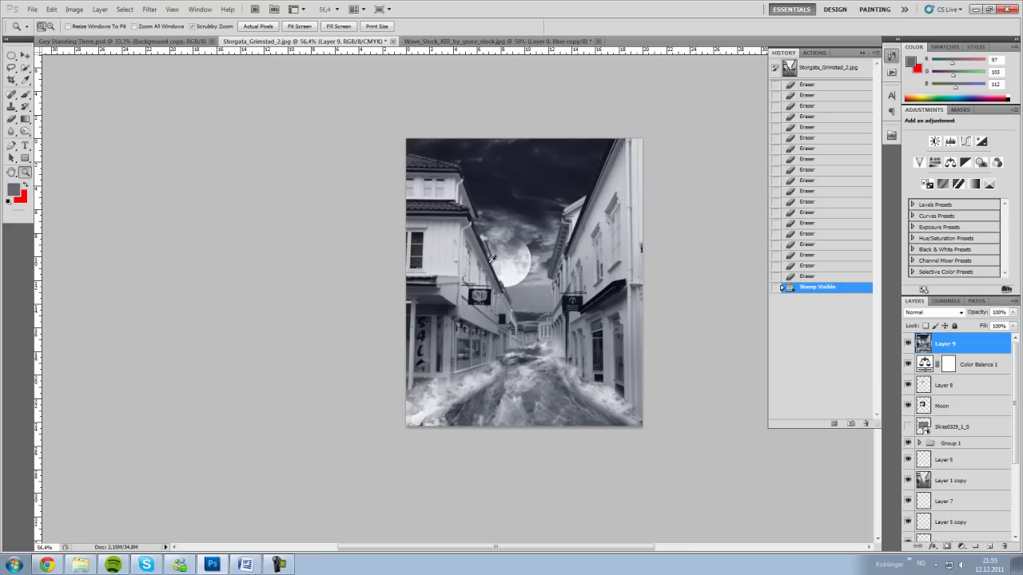
Try darkening the edges of Layer 9 with a Lens Correction vignette of amount -100 and midpoint +38
{"action": "key", "text": "alt+t"}
{"action": "key", "text": "l"}
{"action": "key", "text": "Return"}
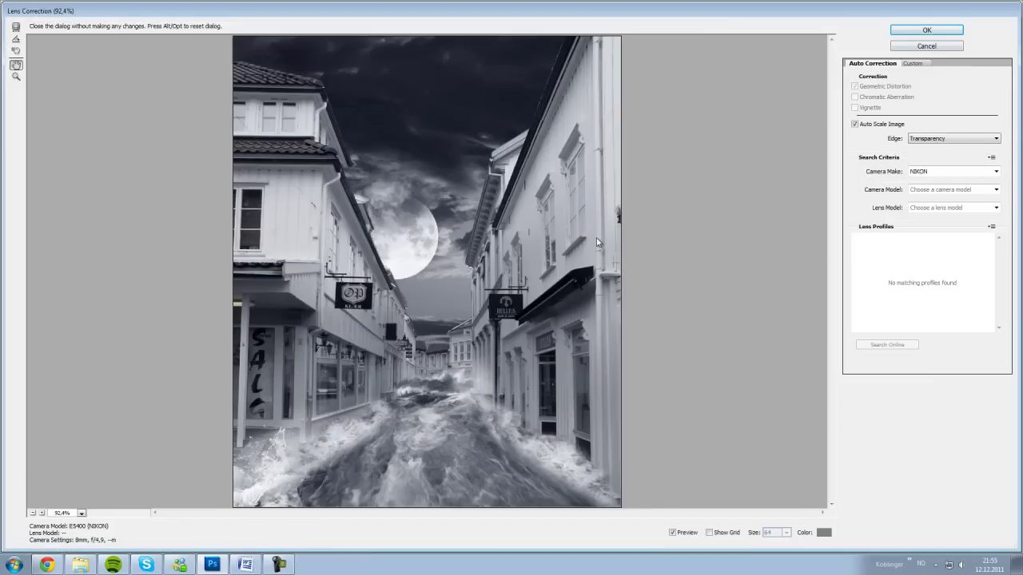
{"action": "left_click", "coordinate": [912, 63]}
{"action": "left_click_drag", "start_coordinate": [926, 224], "coordinate": [872, 223]}
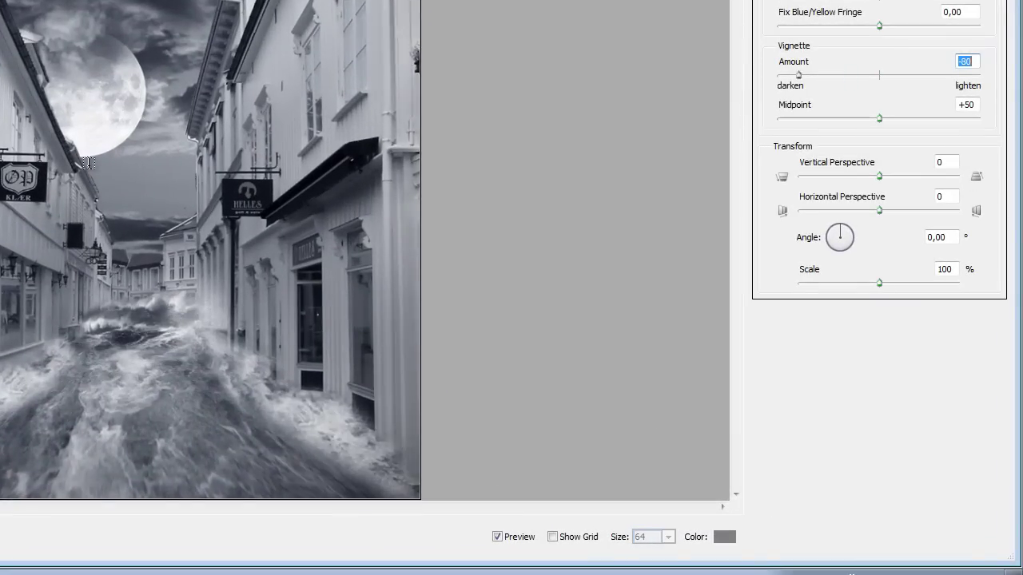
{"action": "key", "text": "shift+Down"}
{"action": "key", "text": "shift+Down"}
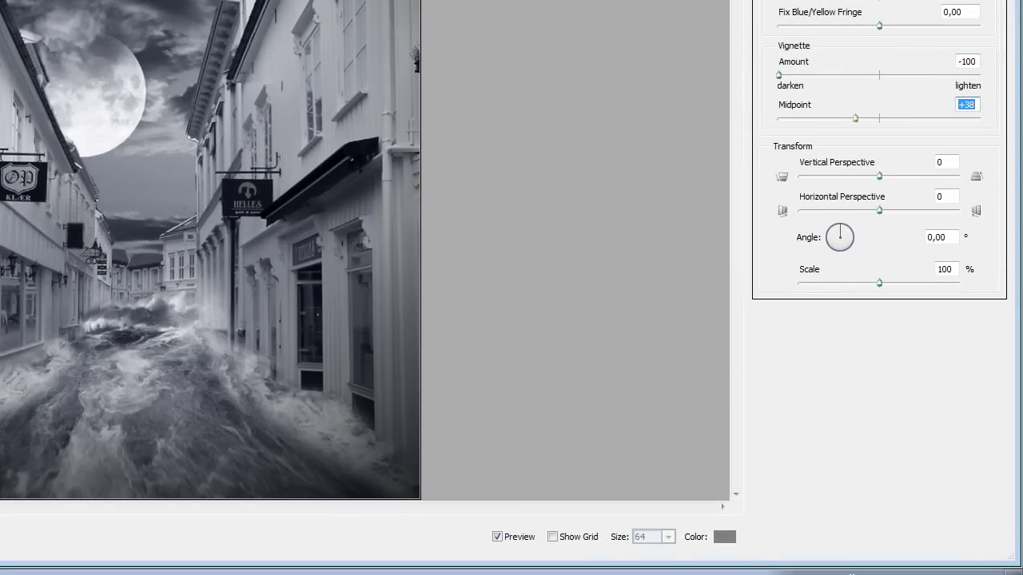
{"action": "key", "text": "Return"}
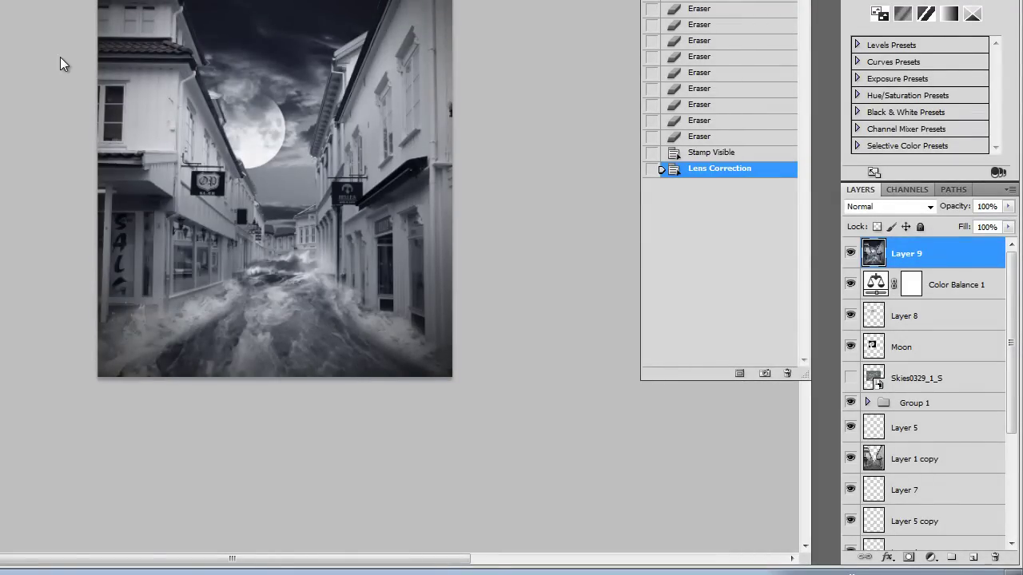
Try Layer 9 at 70% opacity, and undo both the opacity change and the Lens Correction vignette
{"action": "key", "text": "7"}
{"action": "key", "text": "ctrl+alt+z"}
{"action": "key", "text": "ctrl+alt+z"}
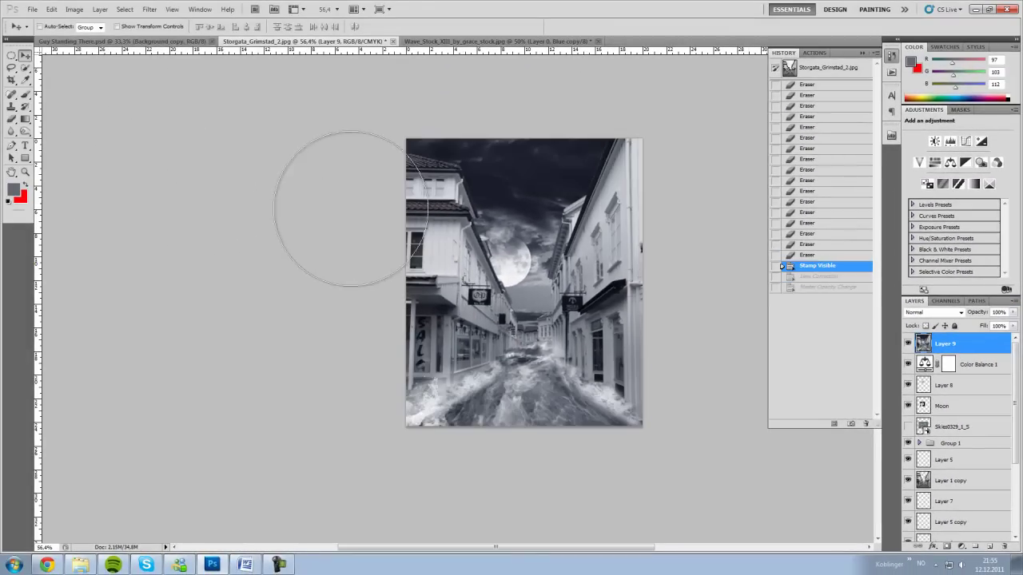
Apply a subtle Lens Correction vignette to Layer 9 with amount -13 and midpoint +50
{"action": "left_click", "coordinate": [149, 9]}
{"action": "left_click", "coordinate": [186, 59]}
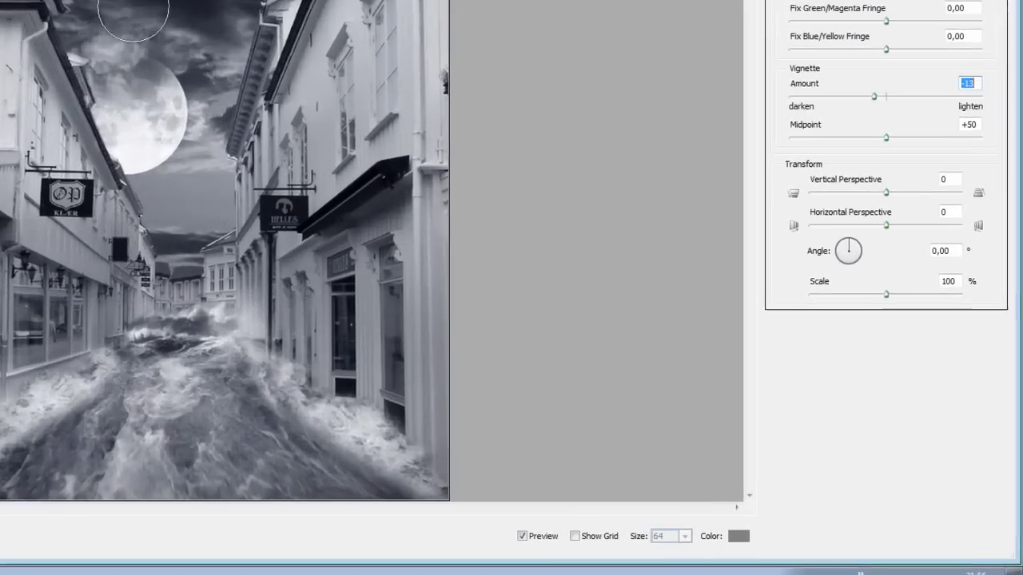
{"action": "type", "text": "-13"}
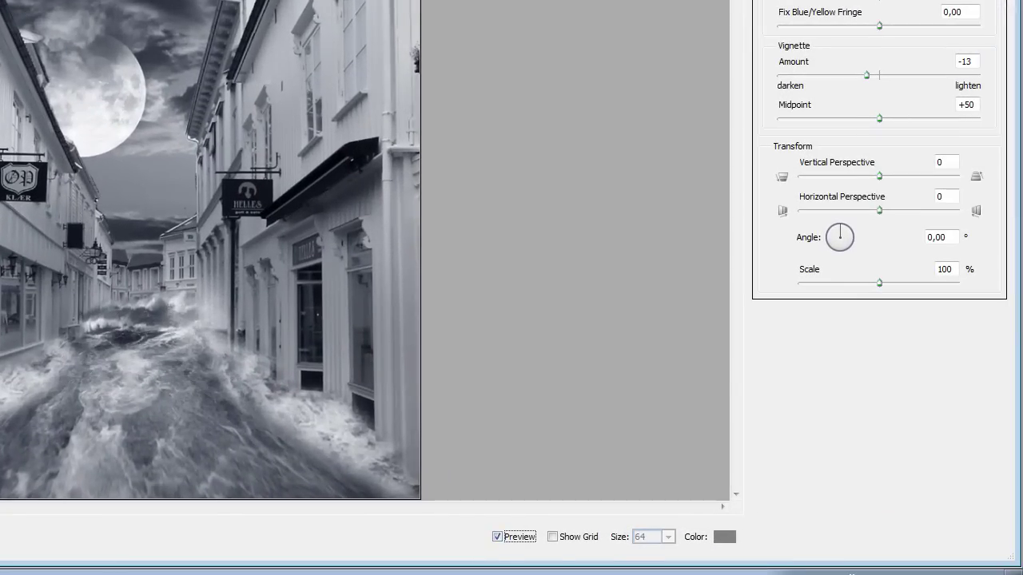
{"action": "key", "text": "Return"}
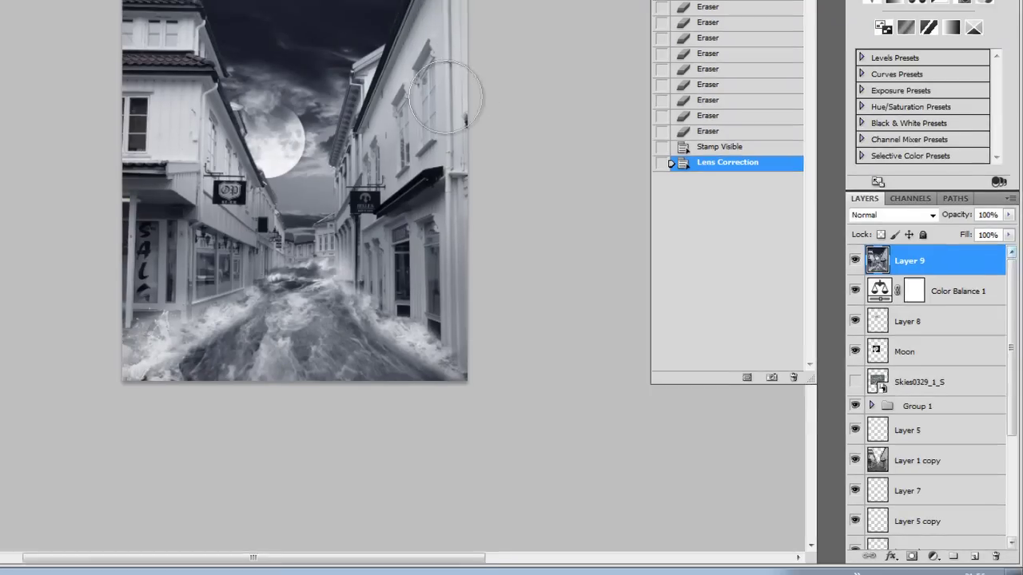
Duplicate Layer 9 and rename the copy Charpen
{"action": "right_click", "coordinate": [909, 261]}
{"action": "left_click", "coordinate": [748, 2]}
{"action": "key", "text": "Return"}
{"action": "double_click", "coordinate": [913, 259]}
{"action": "type", "text": "Sharpen"}
{"action": "key", "text": "Return"}
Apply the High Pass filter to the Charpen layer with a radius of 3.0 pixels
{"action": "key", "text": "alt+t"}
{"action": "key", "text": "o"}
{"action": "key", "text": "h"}
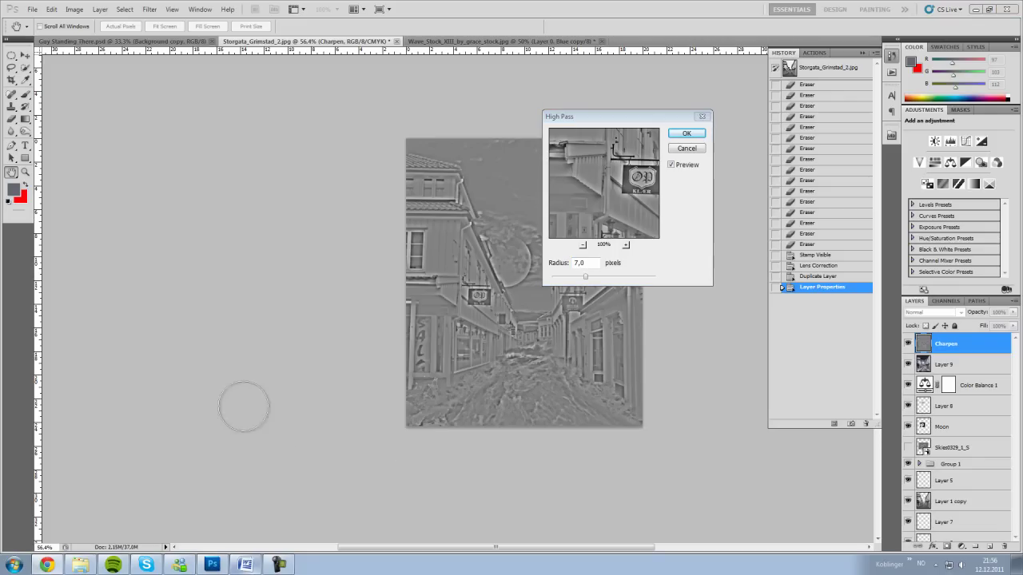
{"action": "key", "text": "shift+Down"}
{"action": "key", "text": "shift+Down"}
{"action": "key", "text": "shift+Down"}
{"action": "key", "text": "shift+Down"}
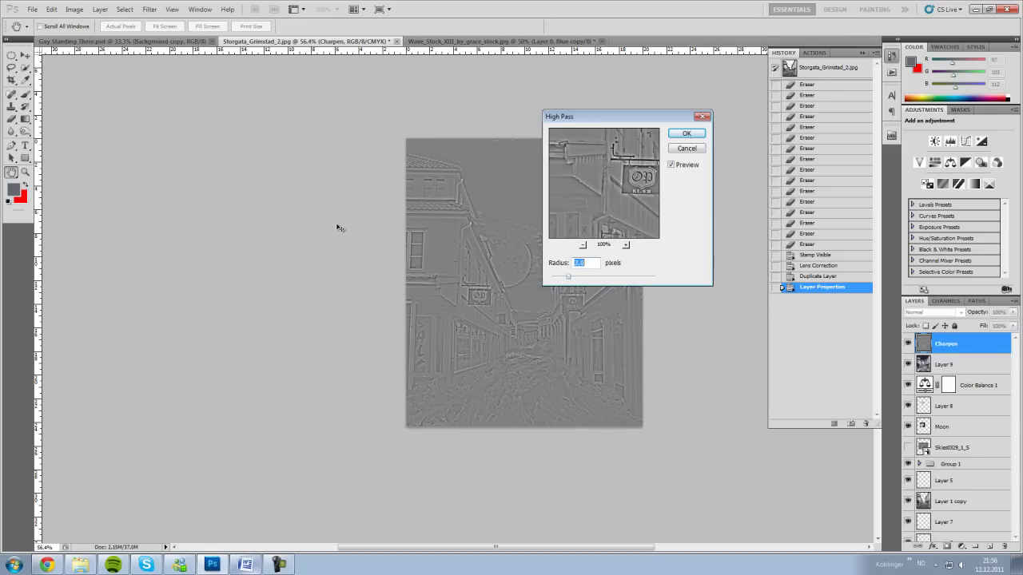
{"action": "key", "text": "Return"}
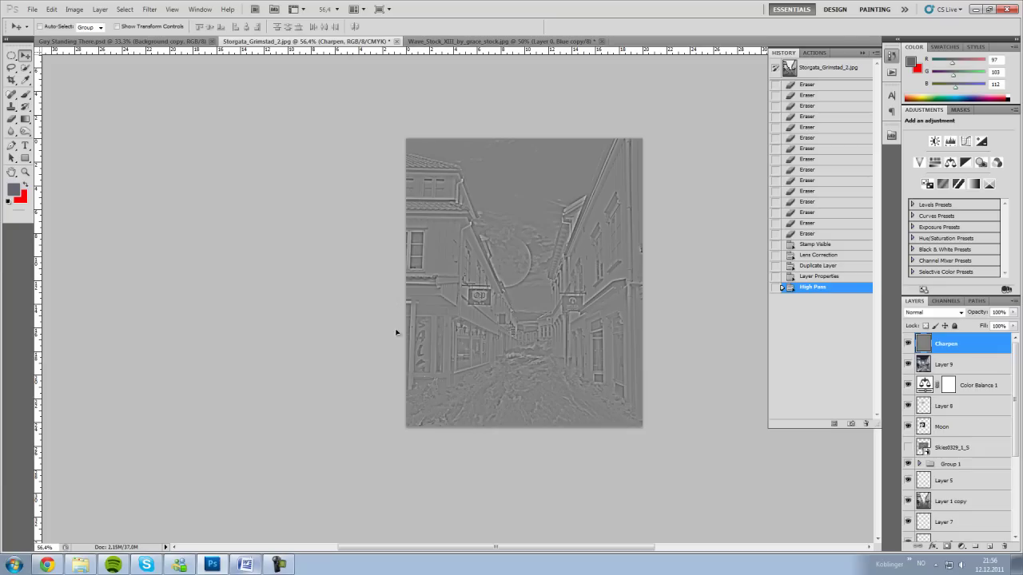
Set the Charpen layer's blend mode to Linear Light and its opacity to 31%
{"action": "left_click", "coordinate": [934, 312]}
{"action": "left_click", "coordinate": [934, 210]}
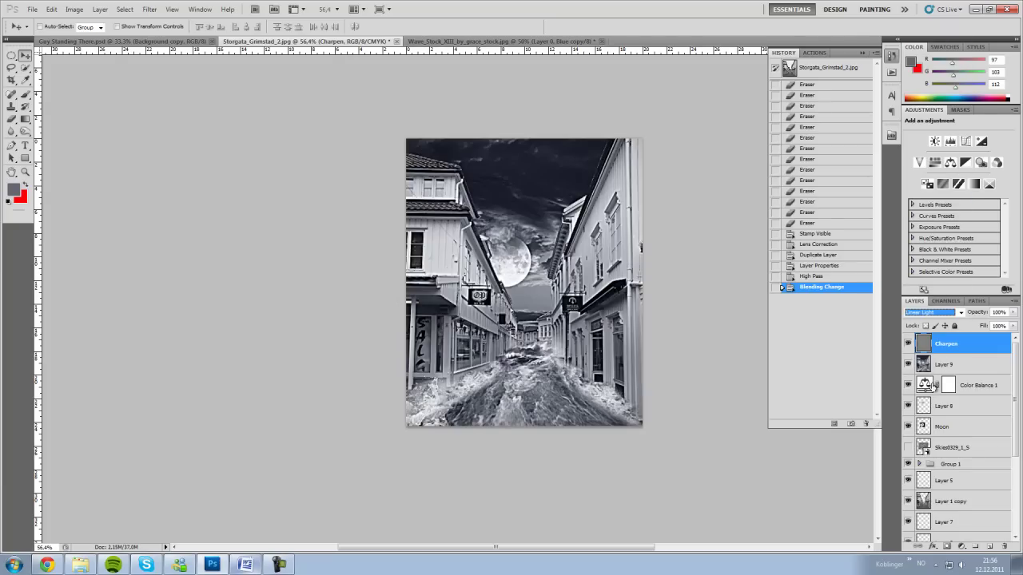
{"action": "key", "text": "3"}
{"action": "key", "text": "1"}
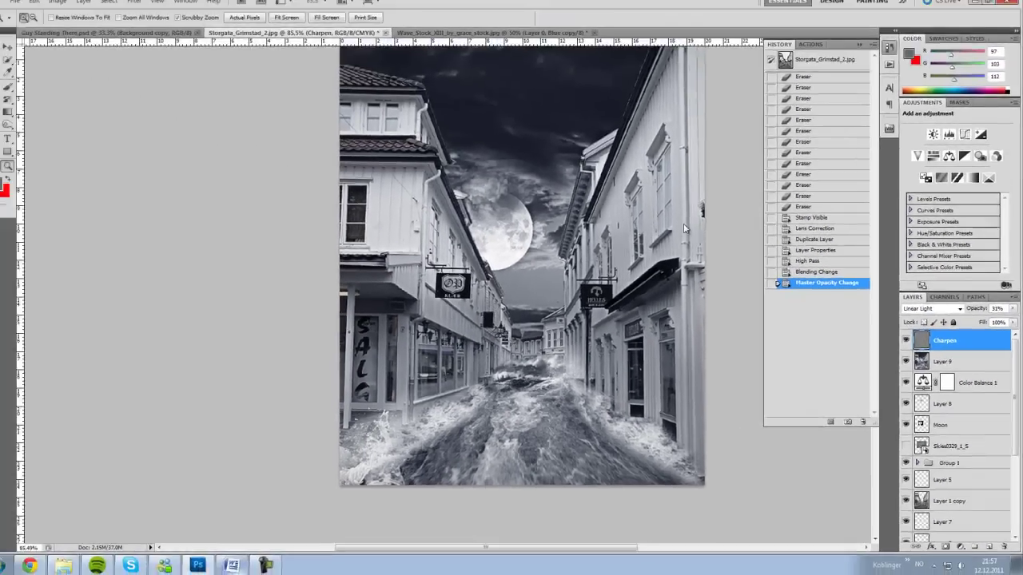
Stamp the visible layers into a new top layer and increase its contrast with Curves, mapping 47 to 44 and 163 to 169
{"action": "key", "text": "ctrl+shift+alt+e"}
{"action": "key", "text": "ctrl+bracketright"}
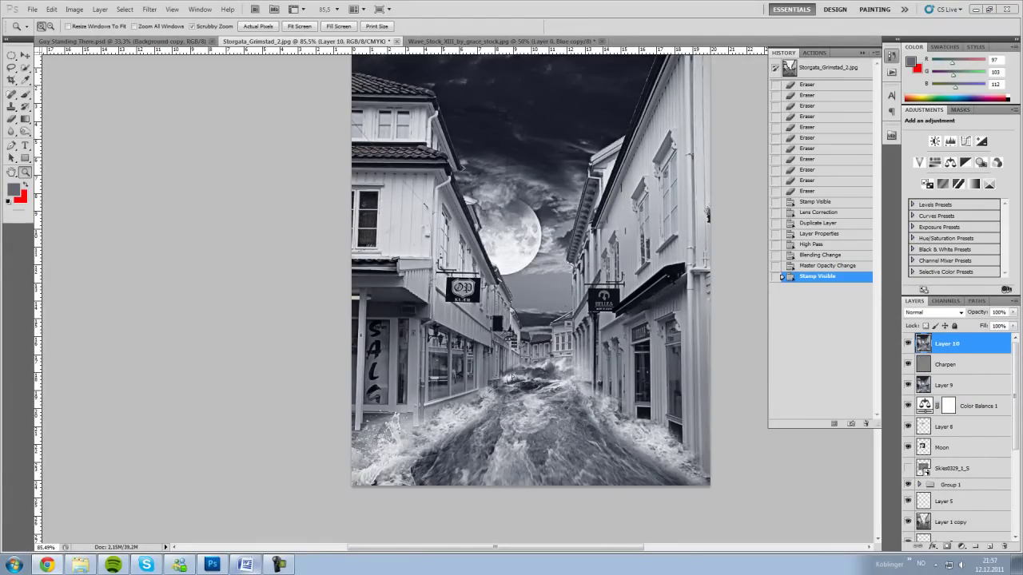
{"action": "key", "text": "ctrl+m"}
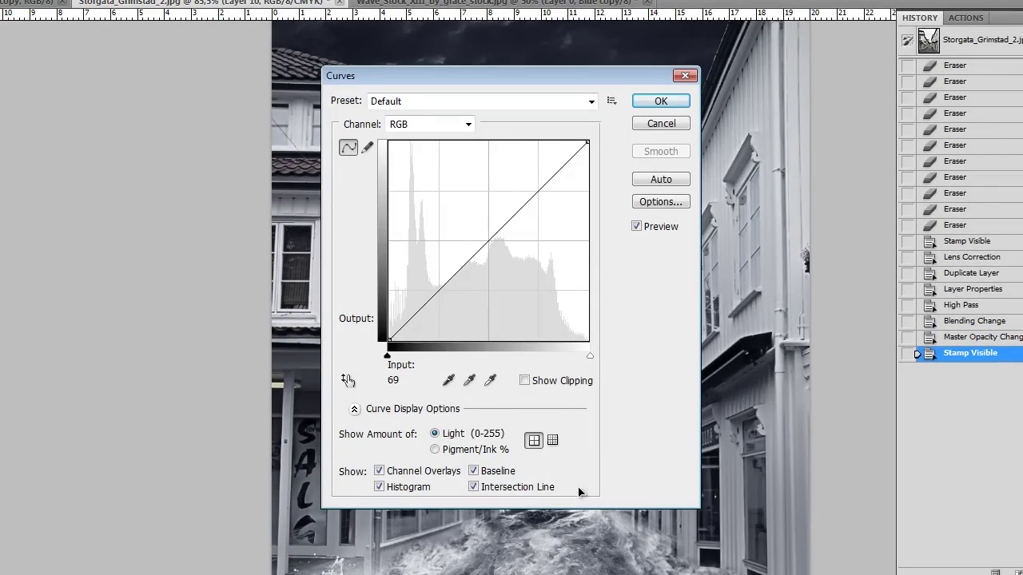
{"action": "left_click_drag", "start_coordinate": [512, 75], "coordinate": [72, 104]}
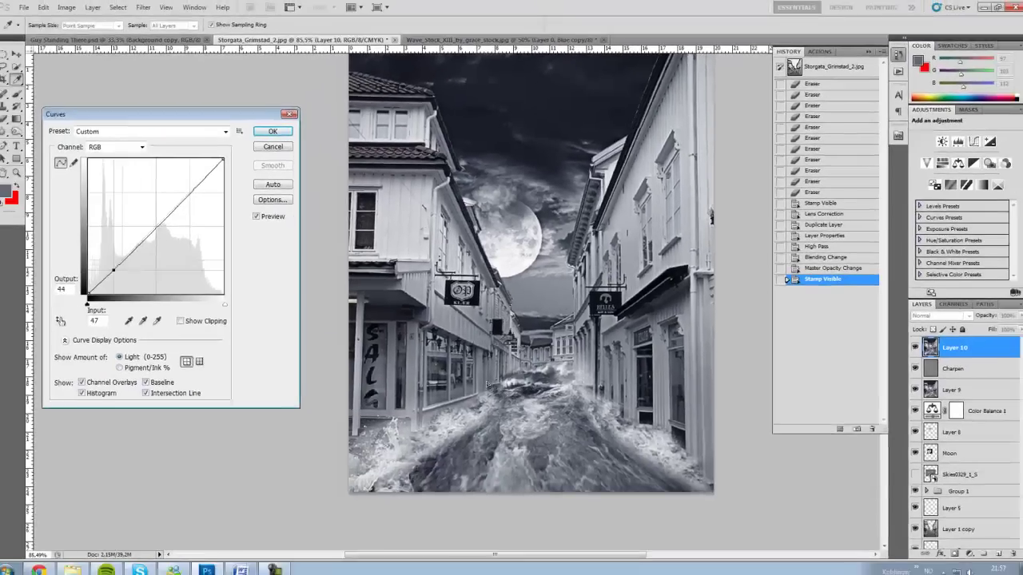
{"action": "left_click_drag", "start_coordinate": [462, 404], "coordinate": [457, 418]}
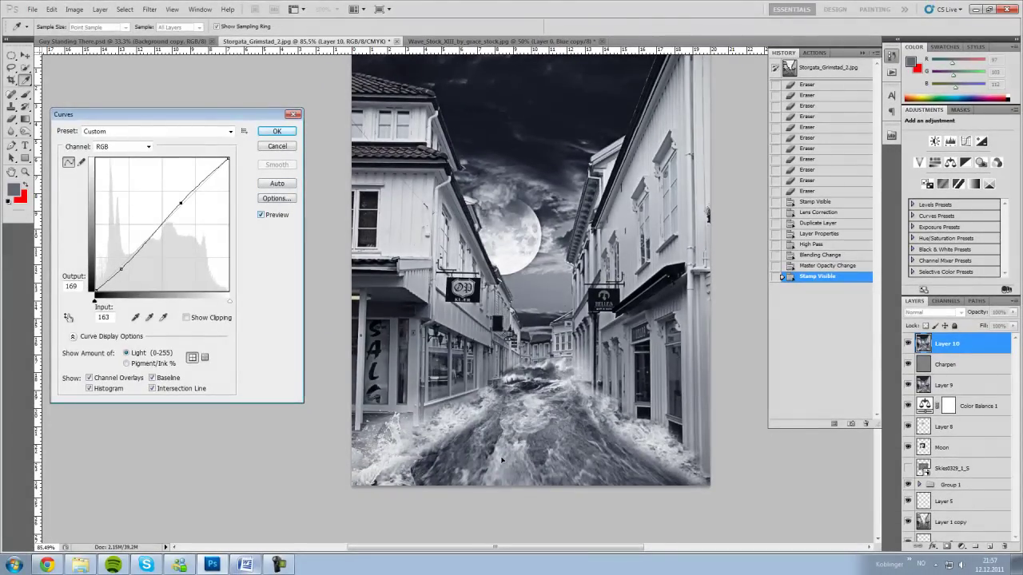
{"action": "key", "text": "Return"}
Bring the photographer's logo from PkLogo.psd onto the lower part of the flood scene and begin resizing it
{"action": "scroll", "coordinate": [490, 464], "scroll_direction": "down", "scroll_amount": 2}
{"action": "scroll", "coordinate": [361, 373], "scroll_direction": "down", "scroll_amount": 1}
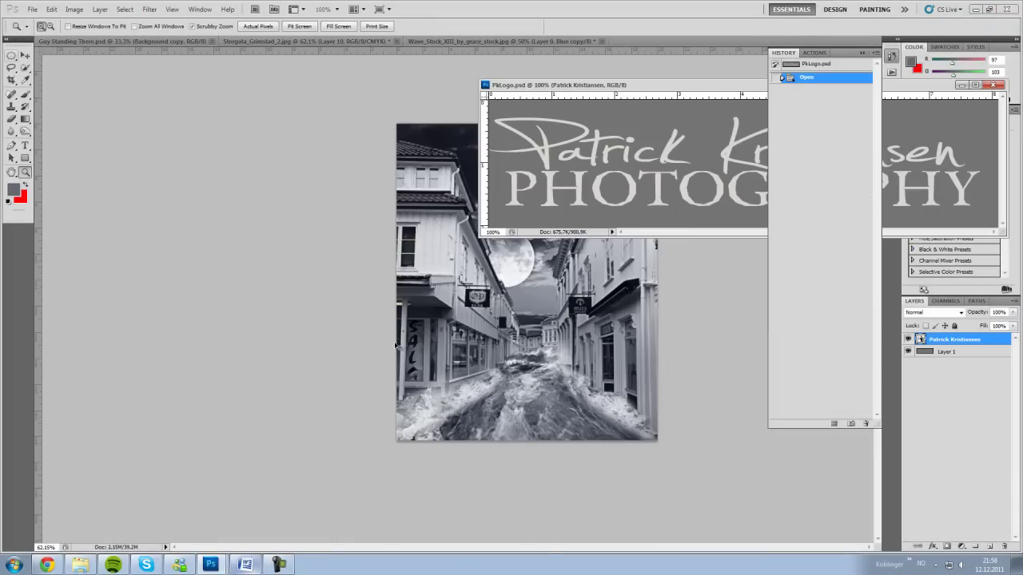
{"action": "key", "text": "v"}
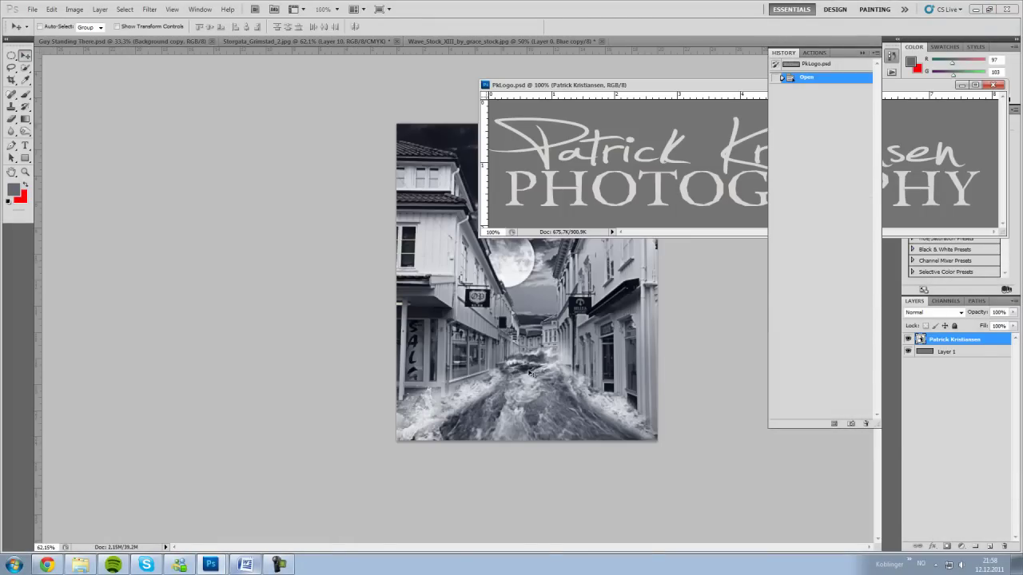
{"action": "key", "text": "ctrl+t"}
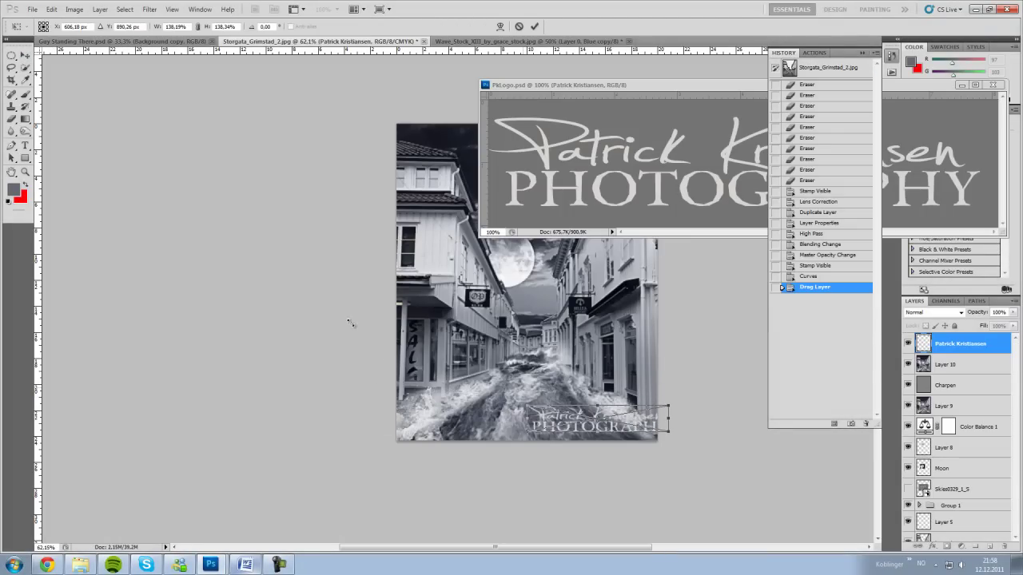